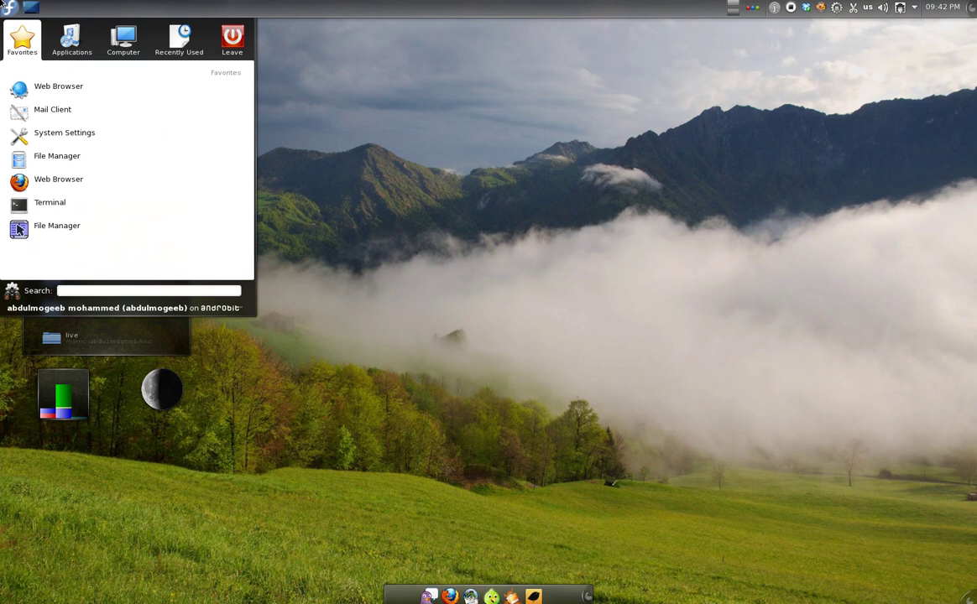
Find and launch LibreOffice Base, and move the database wizard window slightly.
type("base")
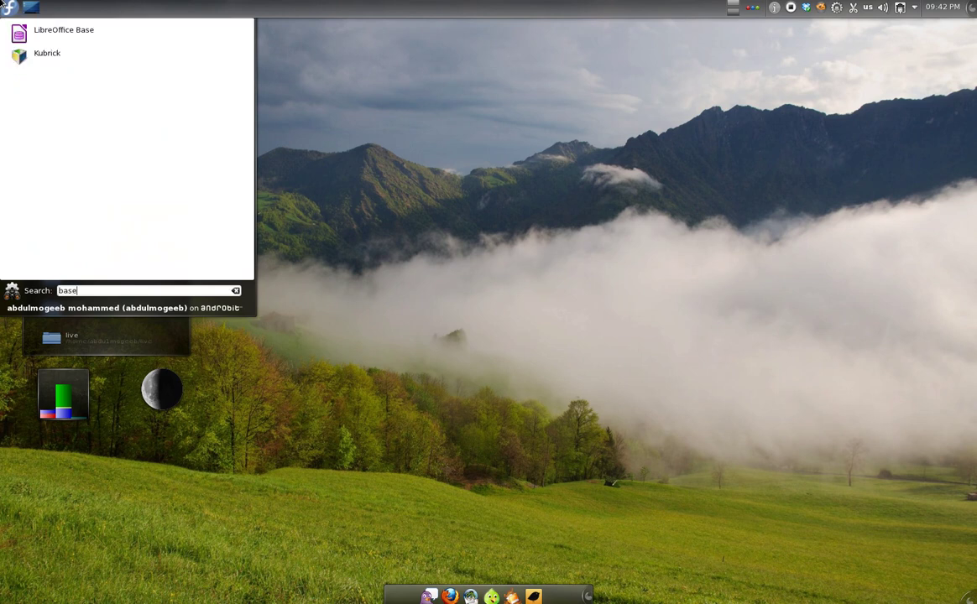
left_click(30, 30)
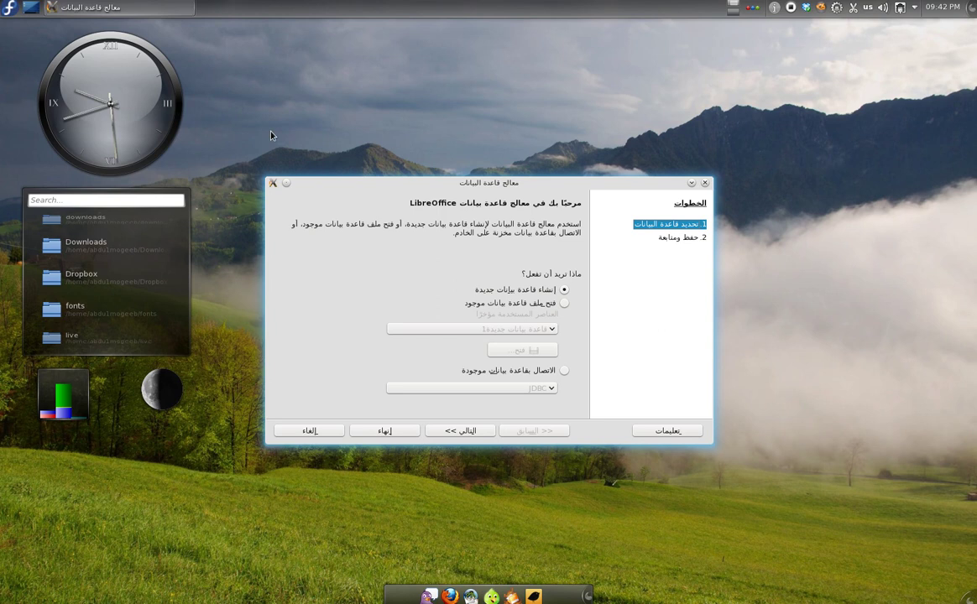
mouse_move(340, 183)
left_mouse_down()
mouse_move(351, 164)
mouse_move(335, 182)
left_mouse_up()
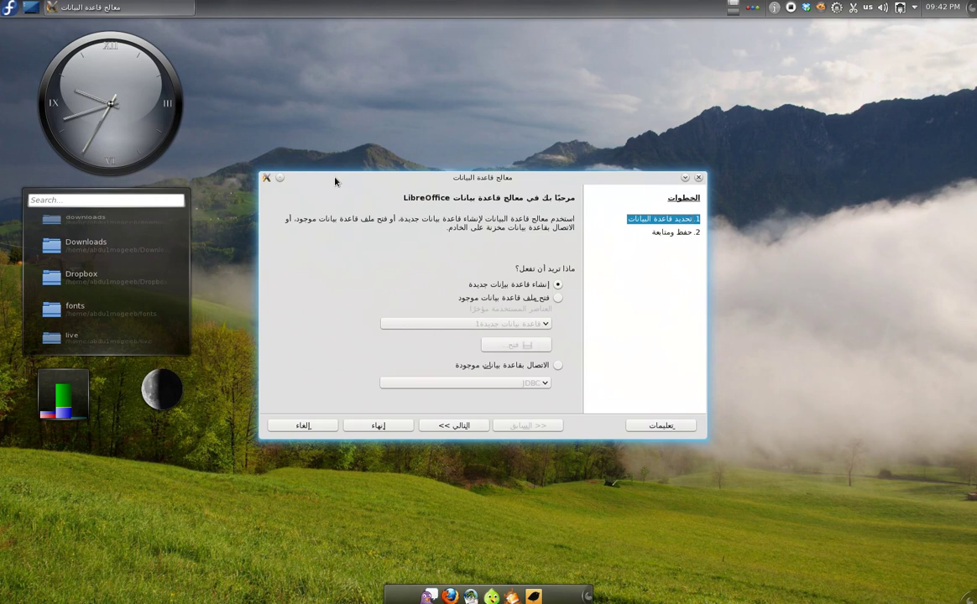
mouse_move(356, 181)
left_mouse_down()
mouse_move(366, 177)
mouse_move(348, 166)
mouse_move(359, 177)
left_mouse_up()
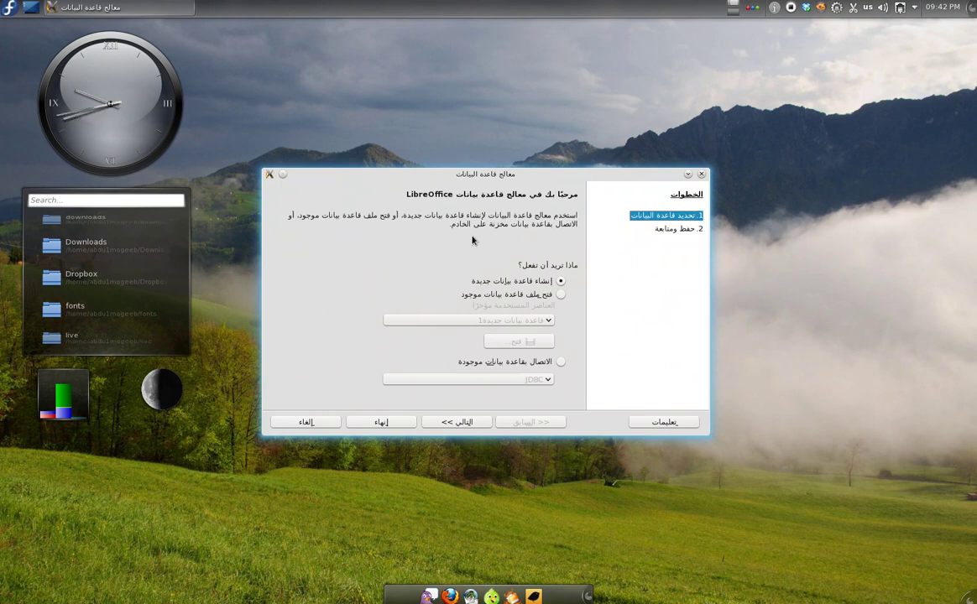
Create a new registered database that opens for editing, and save it in the Documents folder as friends.
left_click(512, 295)
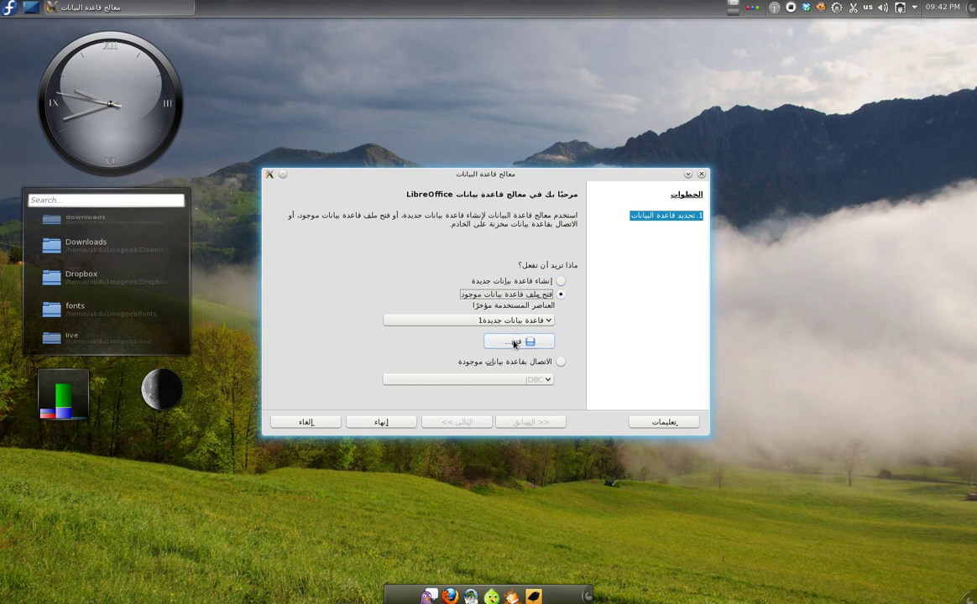
left_click(514, 283)
left_click(441, 423)
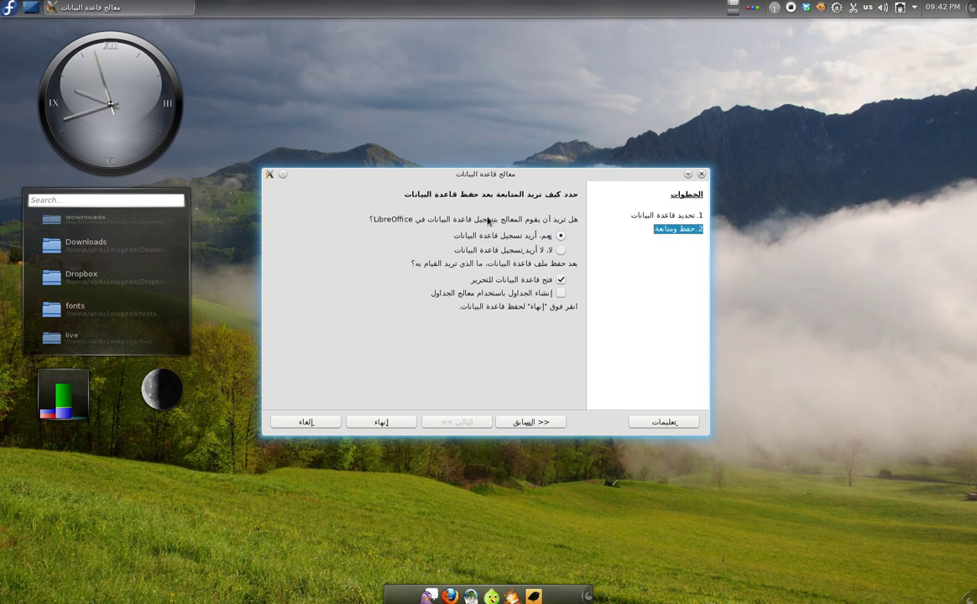
left_click(381, 422)
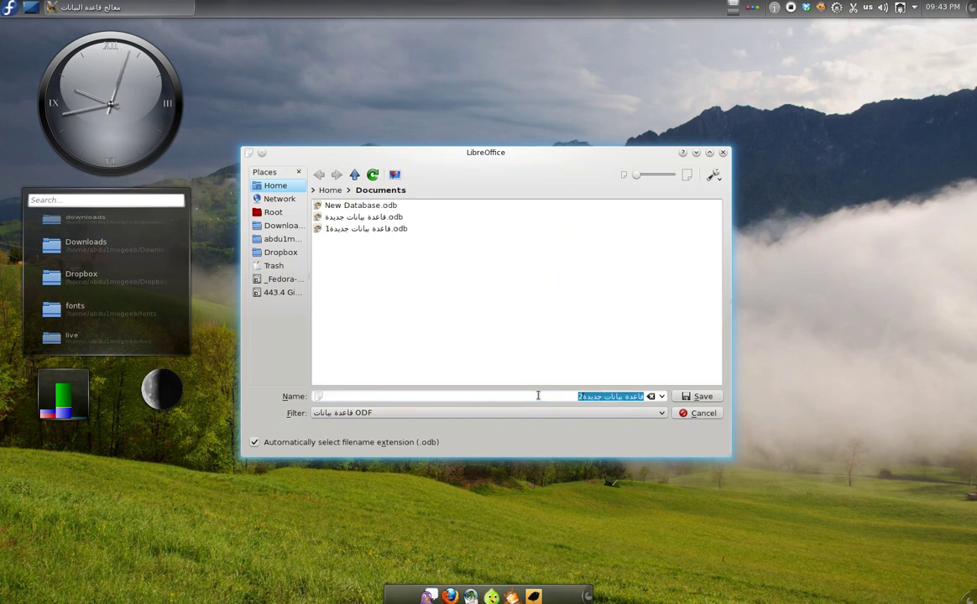
type("f")
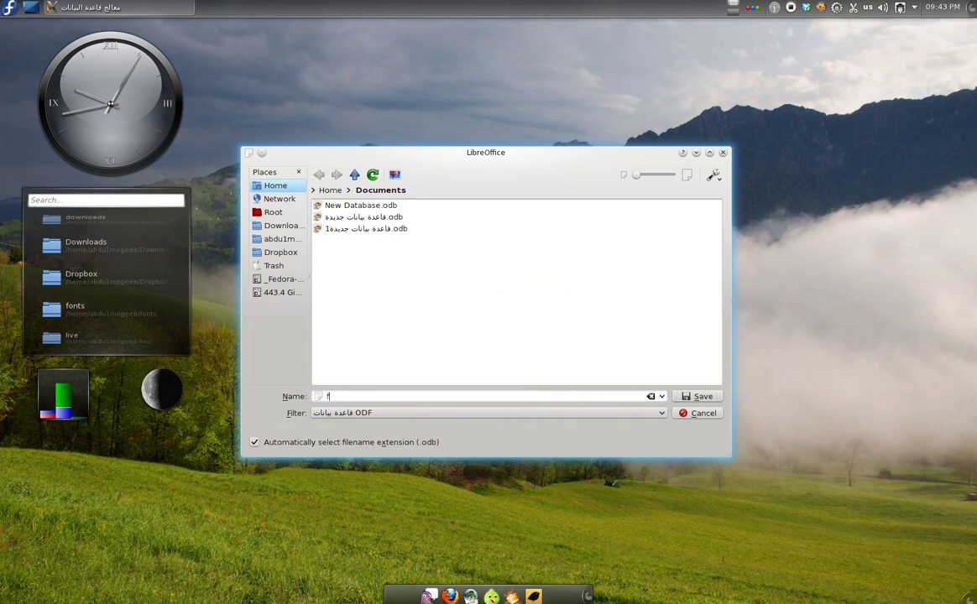
type("feedom")
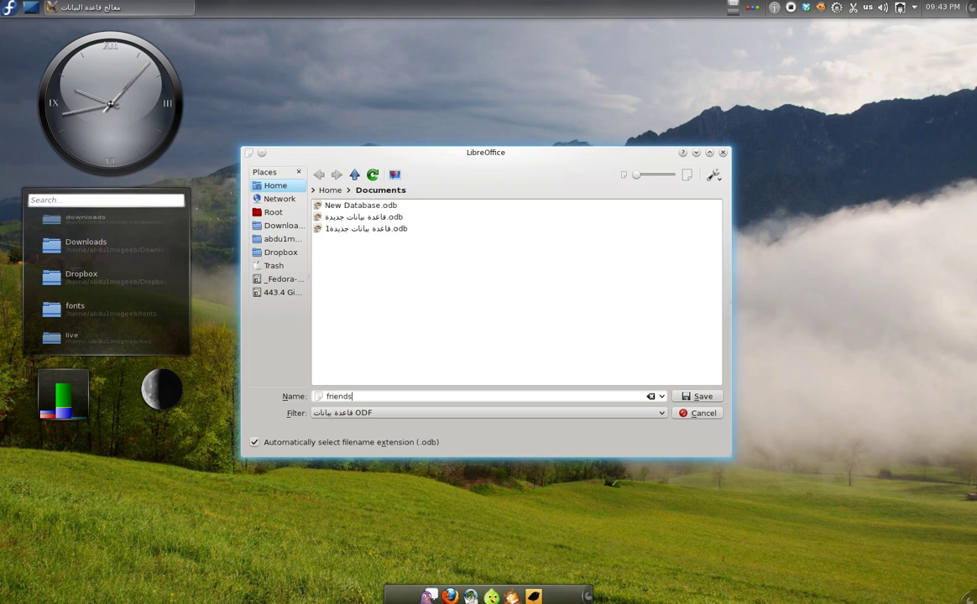
key("Return")
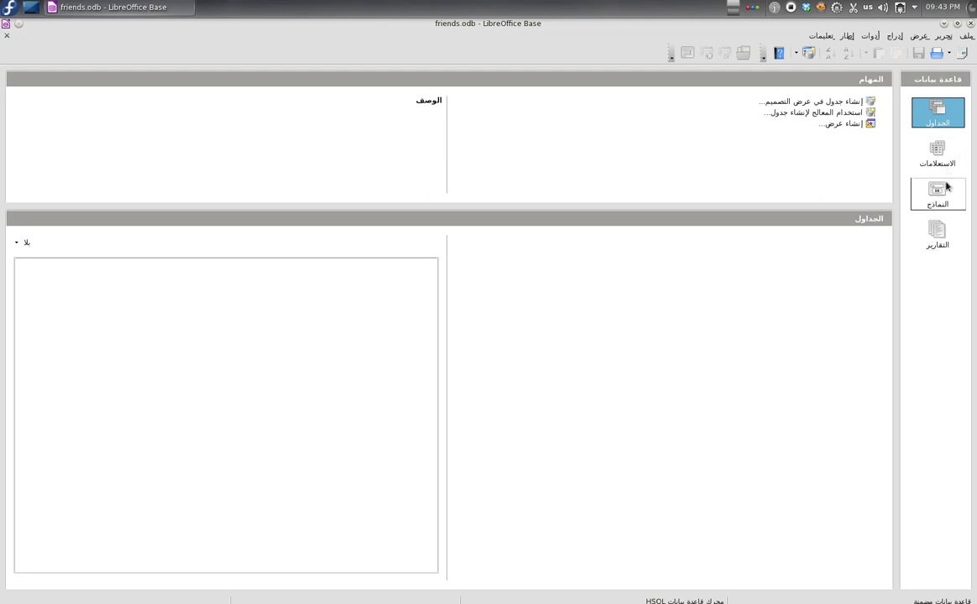
Examine the fields of the contacts (جهات الاتصال) and customers (العملاء) sample tables in the table wizard, and cancel the wizard.
mouse_move(853, 105)
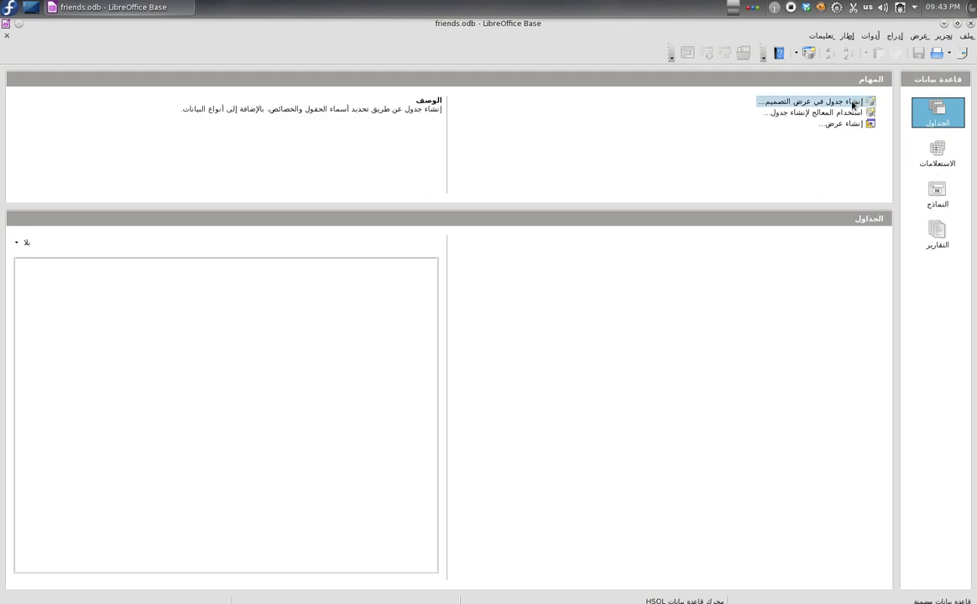
mouse_move(842, 125)
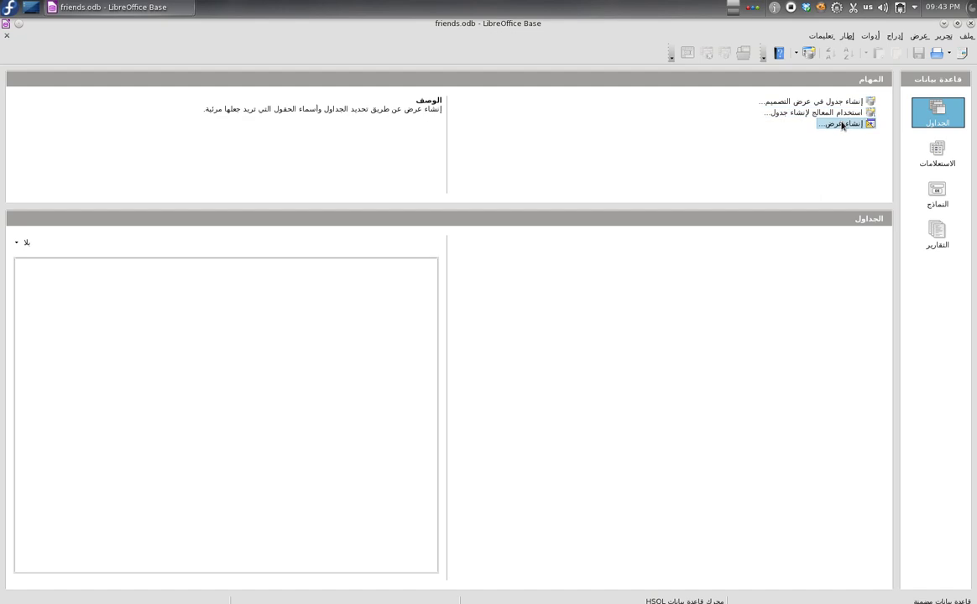
left_click(836, 118)
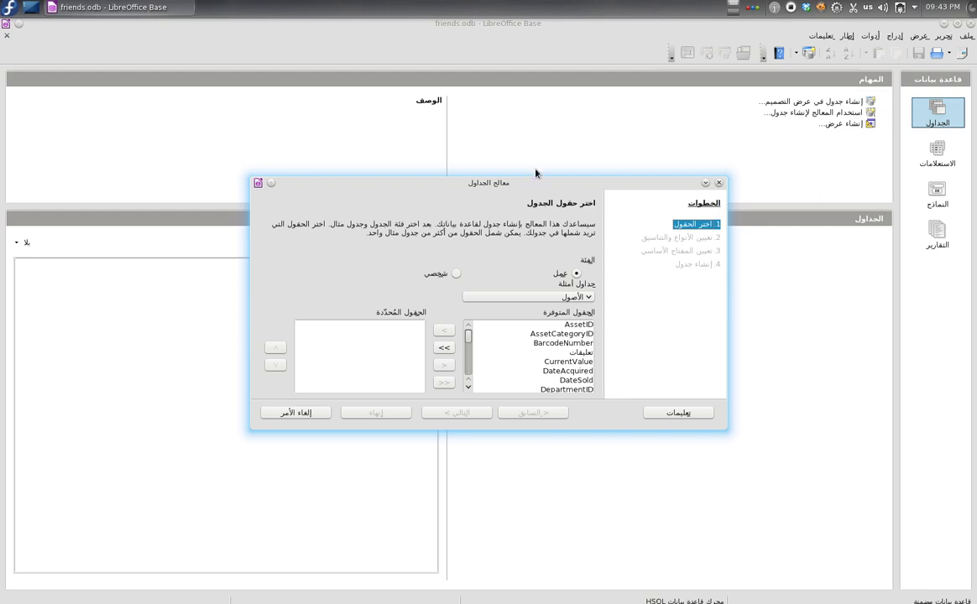
left_click(541, 298)
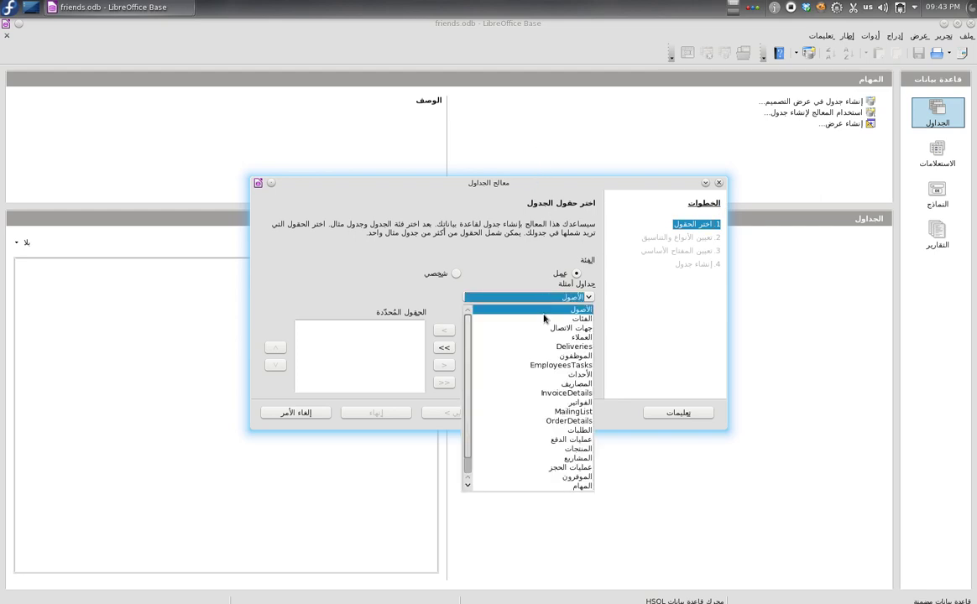
left_click(544, 329)
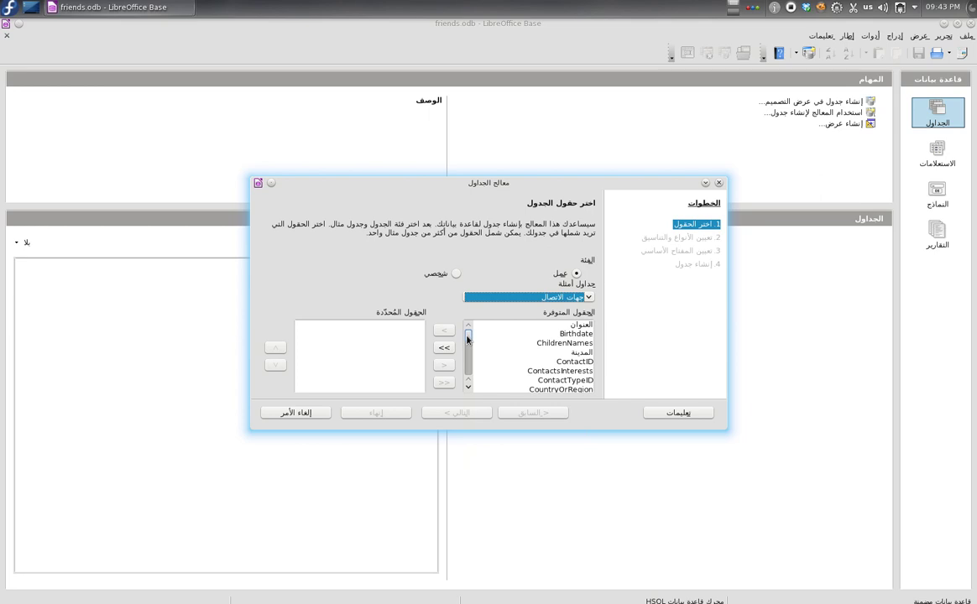
scroll(467, 373, "down", 5)
scroll(504, 356, "up", 3)
left_click(505, 299)
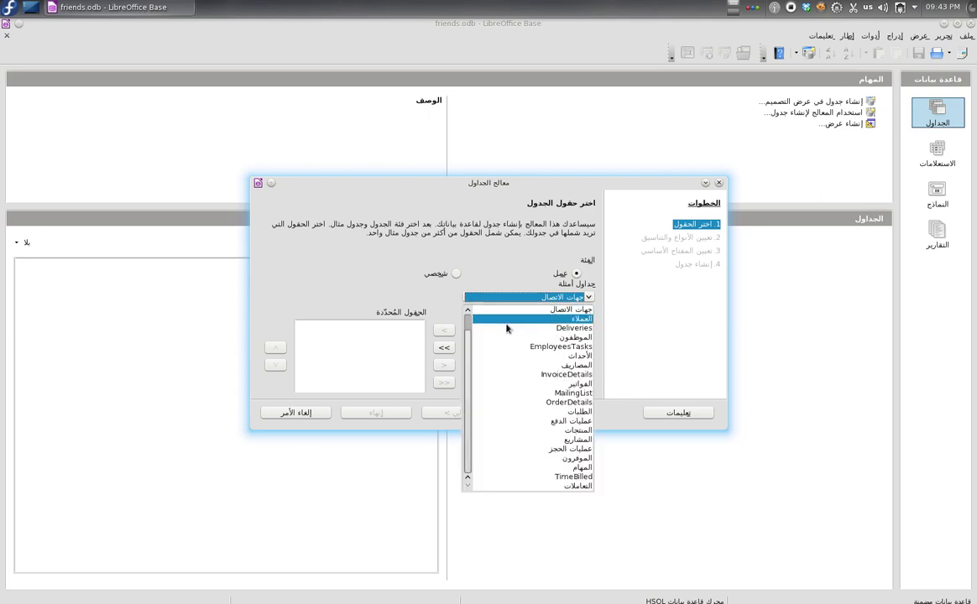
left_click(507, 321)
scroll(462, 348, "down", 4)
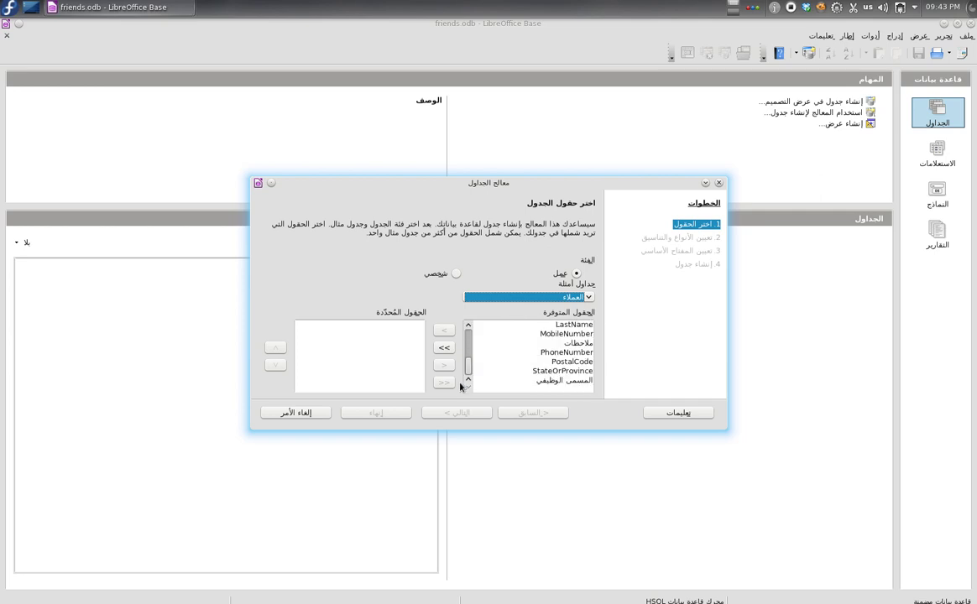
scroll(465, 365, "up", 4)
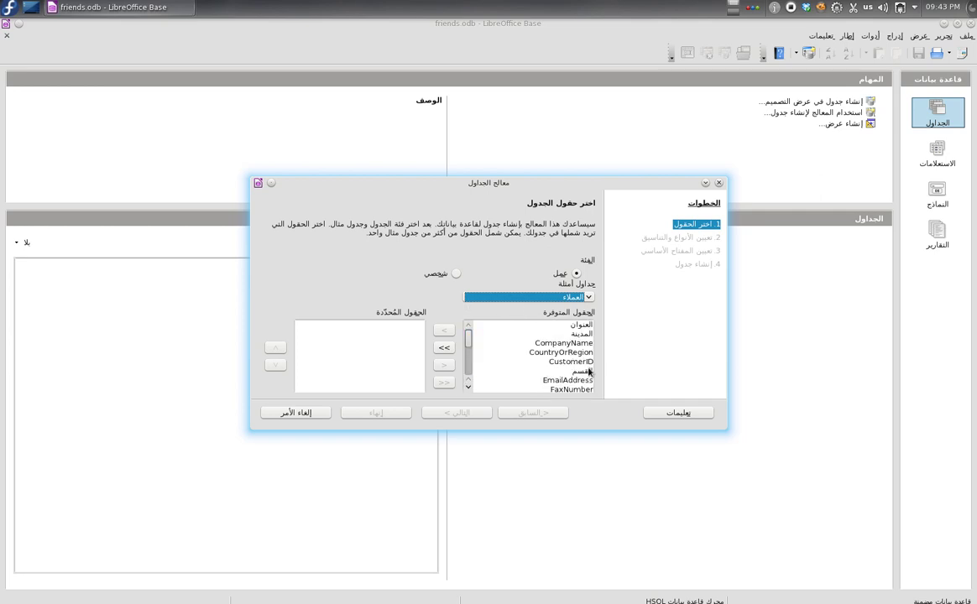
left_click(304, 412)
Start a new table in design view and add a first field named id of type INTEGER.
left_click(806, 102)
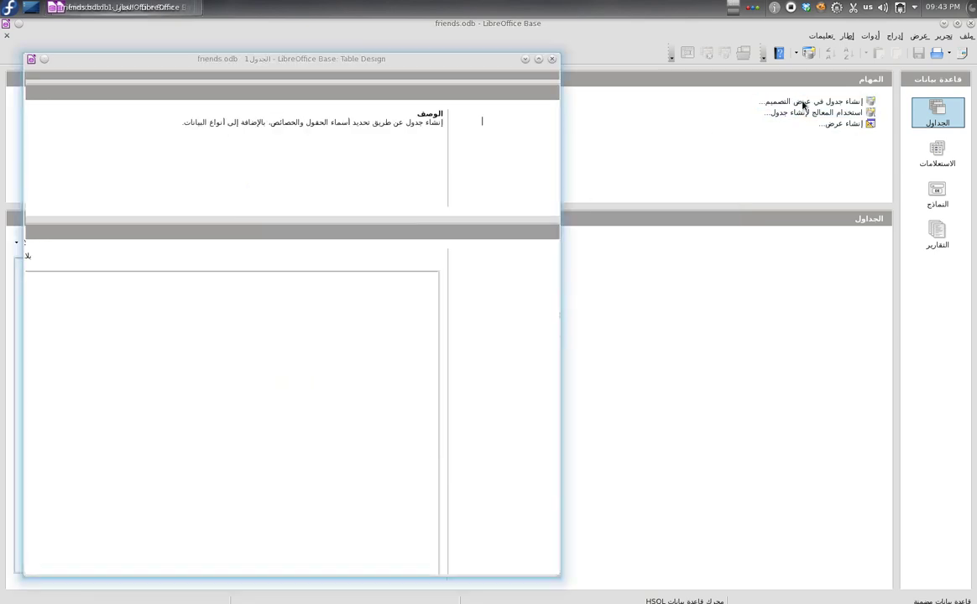
left_click_drag(438, 61, 571, 36)
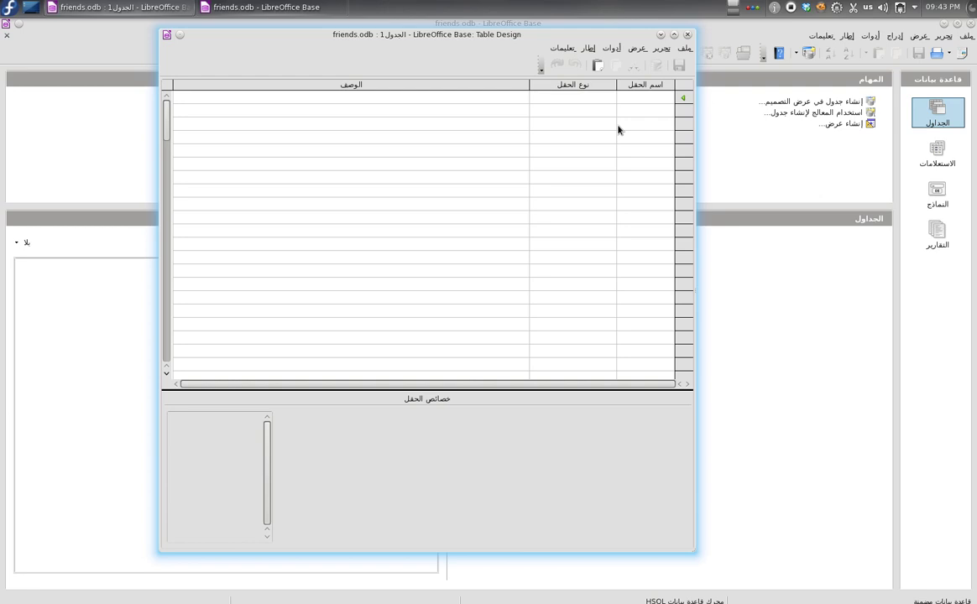
type("id")
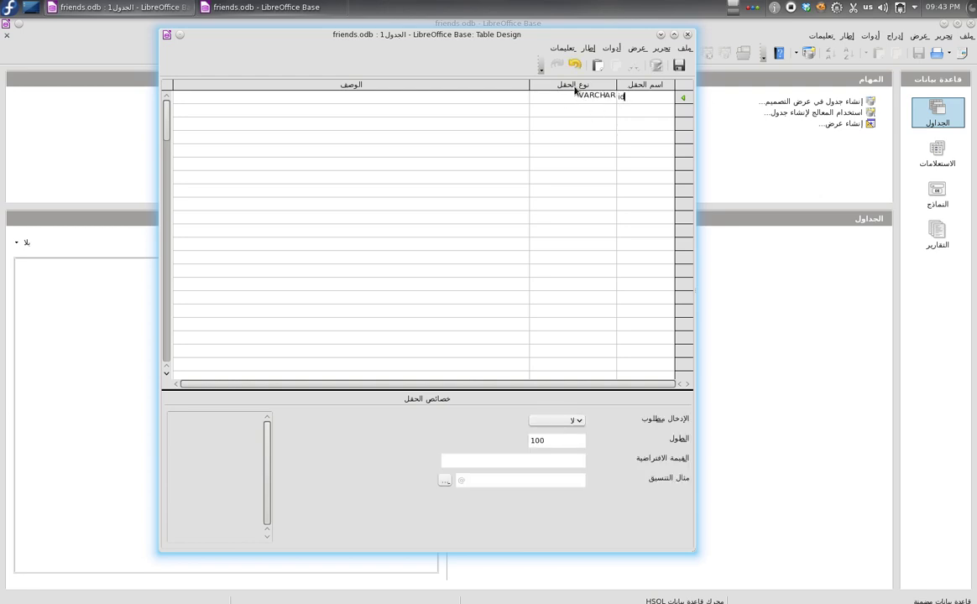
left_click(574, 97)
left_click(608, 98)
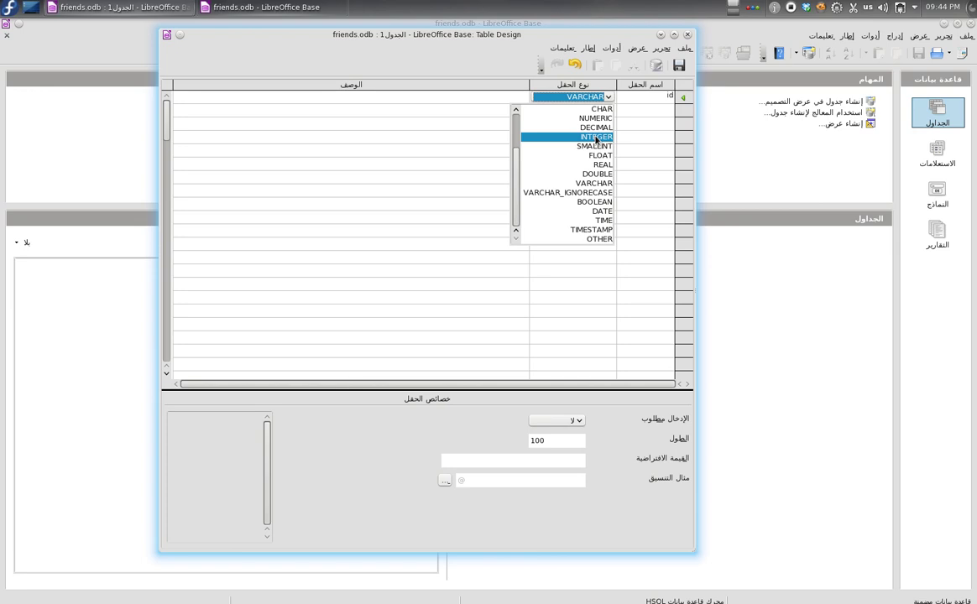
left_click(597, 138)
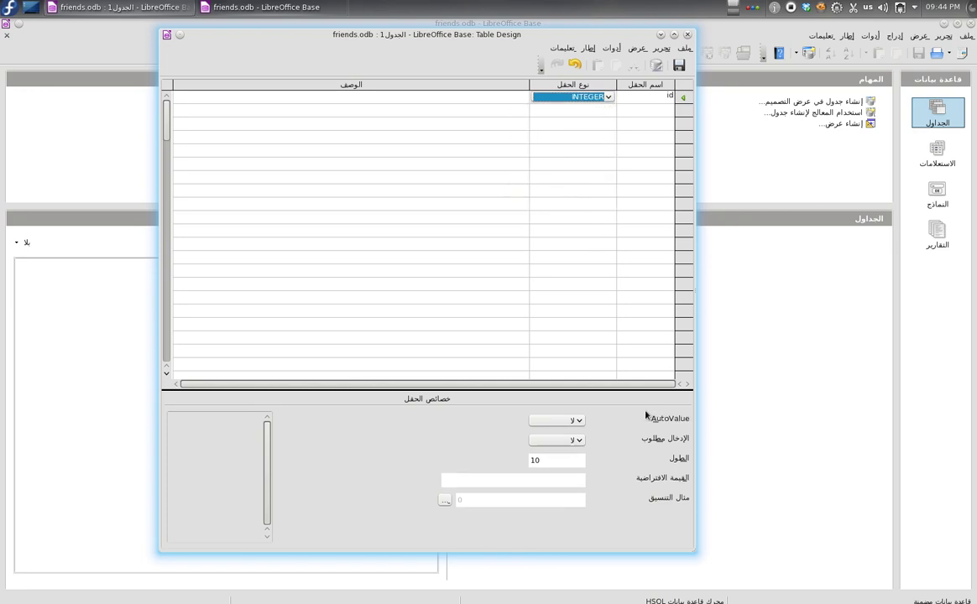
Set AutoValue to yes (نعم) for the id field.
left_click(578, 420)
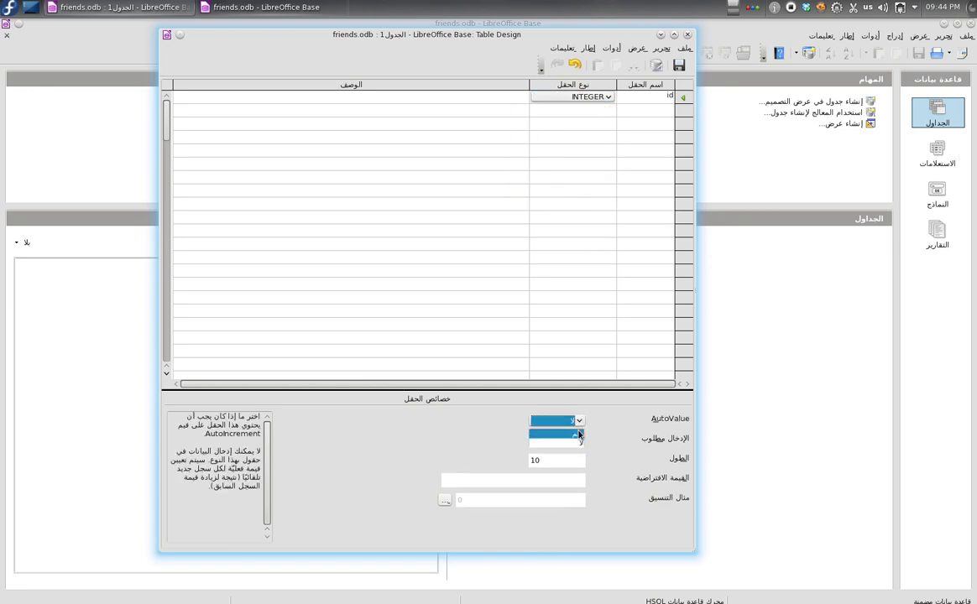
left_click(579, 435)
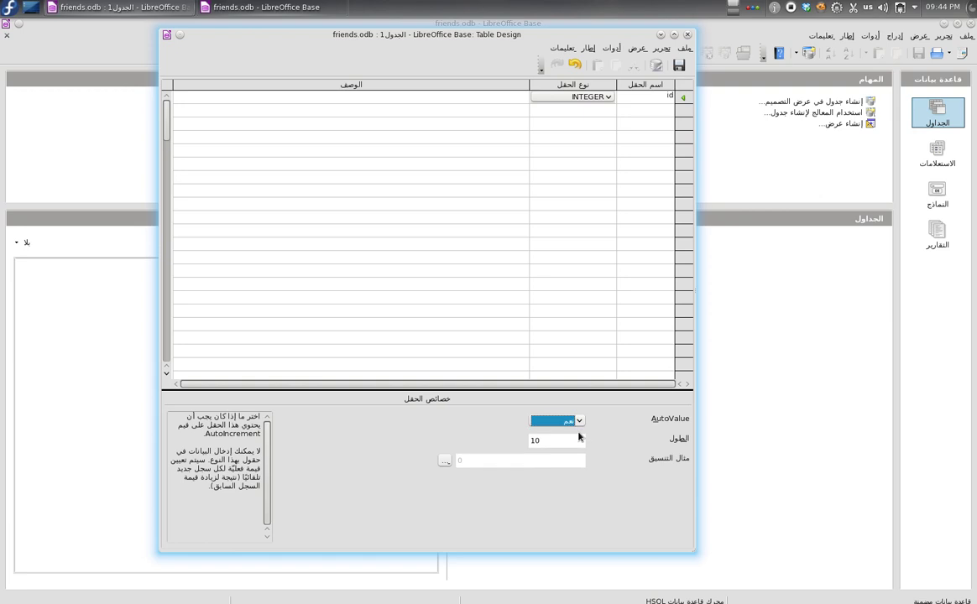
left_click(636, 109)
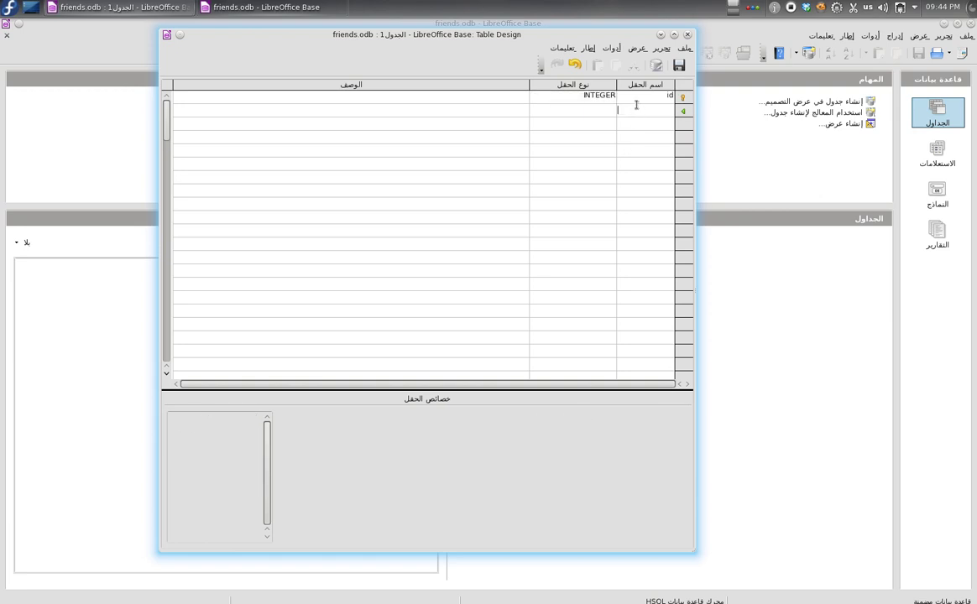
right_click(685, 102)
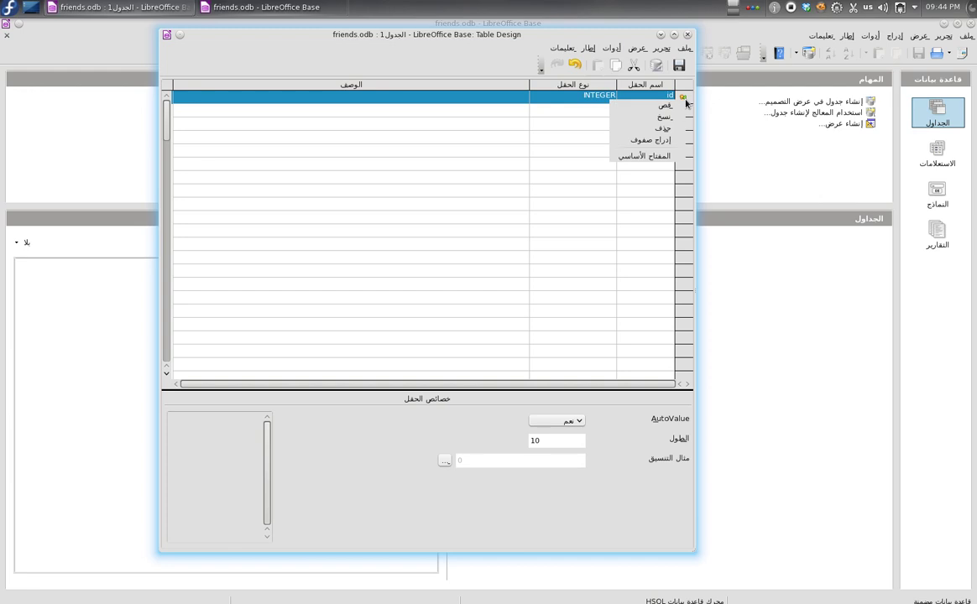
left_click(630, 102)
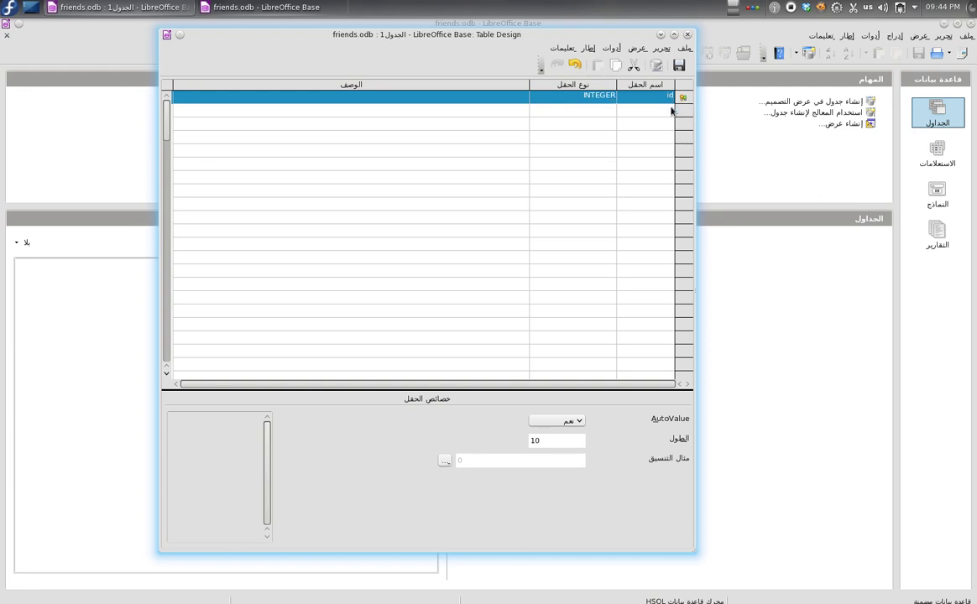
left_click(627, 106)
left_click(611, 96)
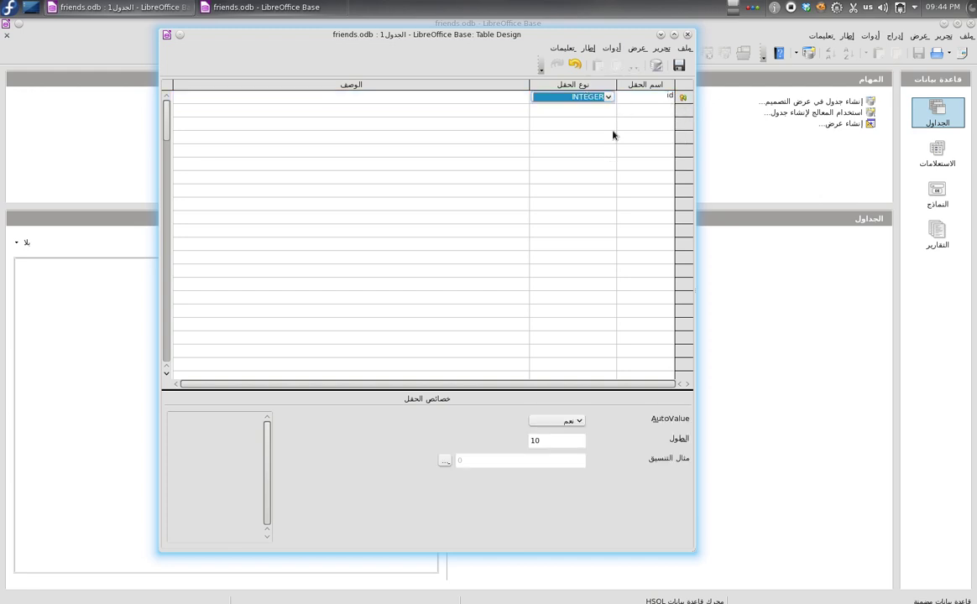
Add three VARCHAR fields named name, phone and city below the id field.
left_click(645, 113)
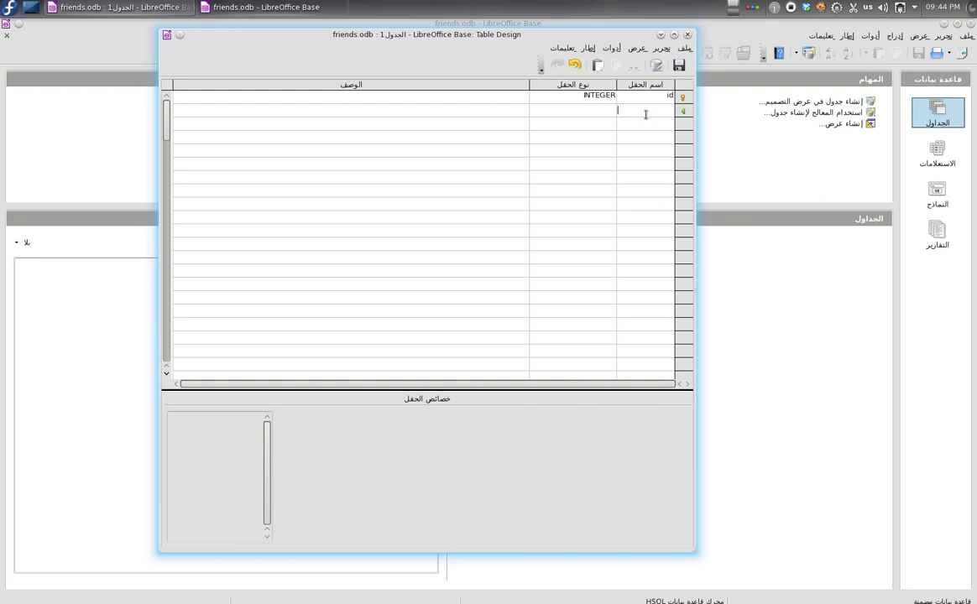
type("name")
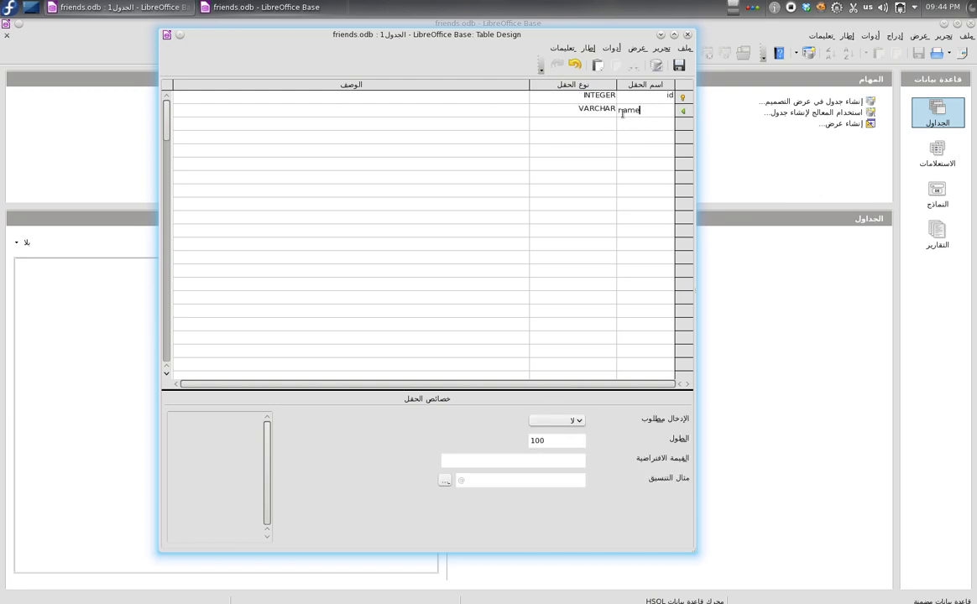
left_click(633, 125)
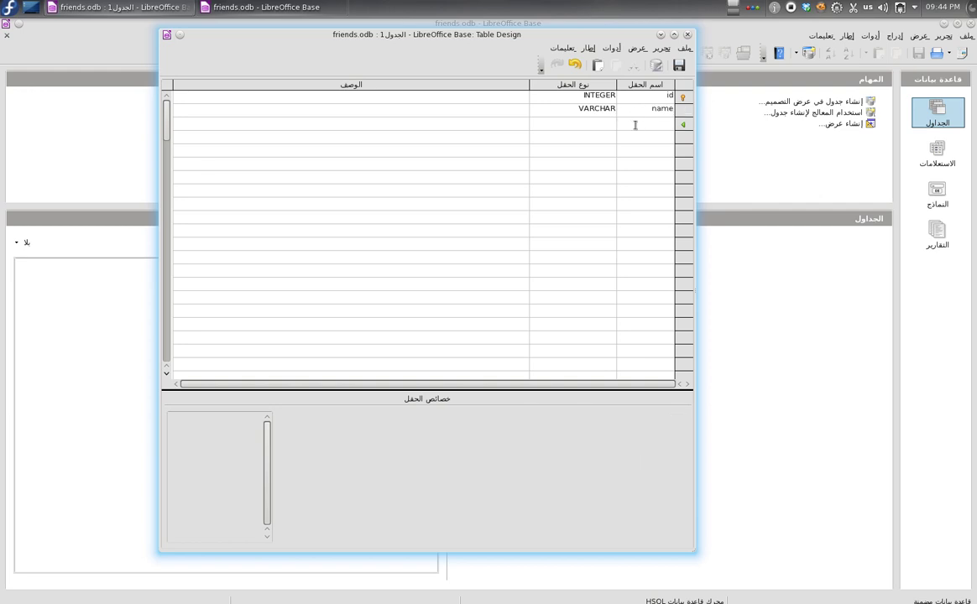
type("phone")
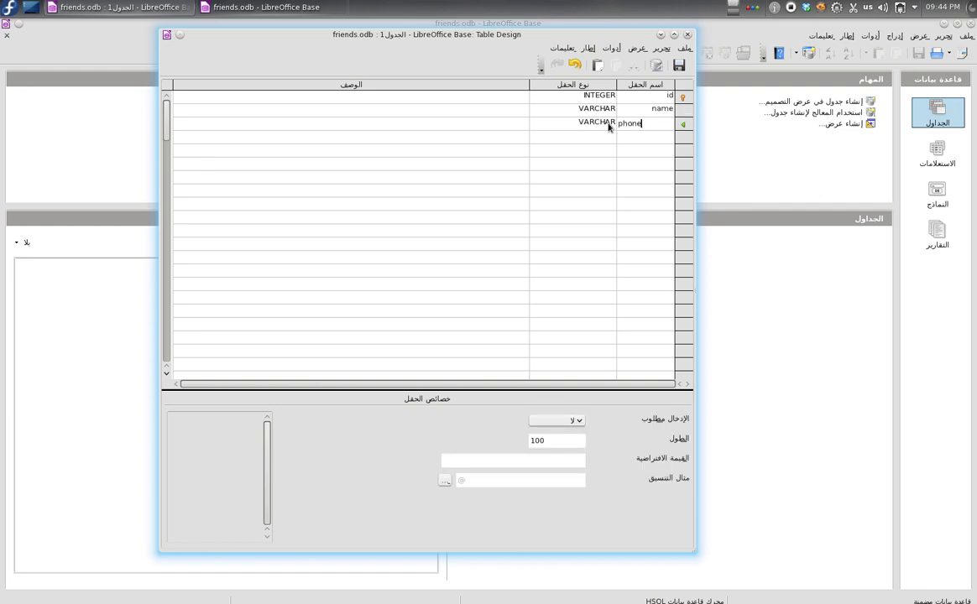
left_click(604, 125)
left_click(659, 139)
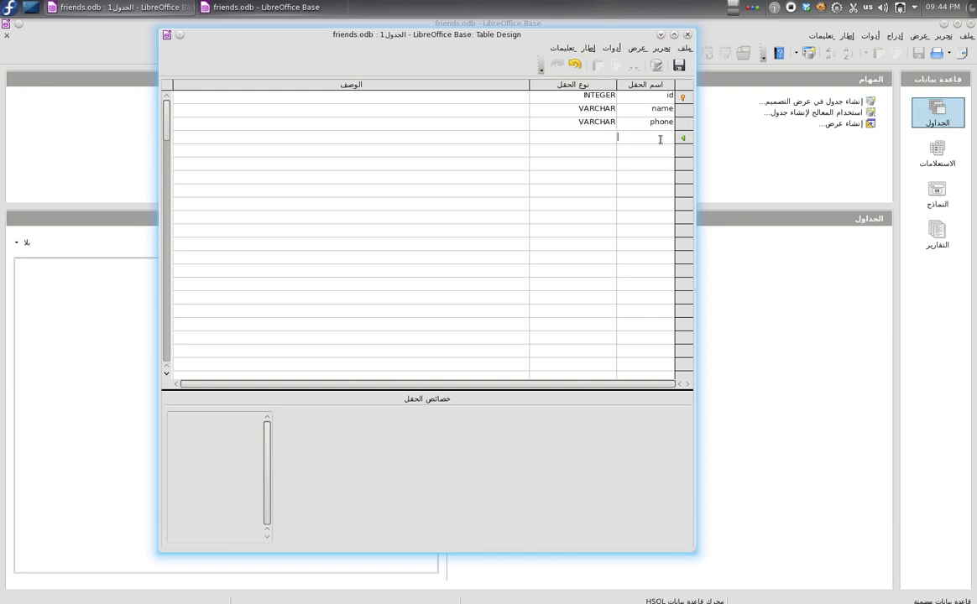
left_click(605, 126)
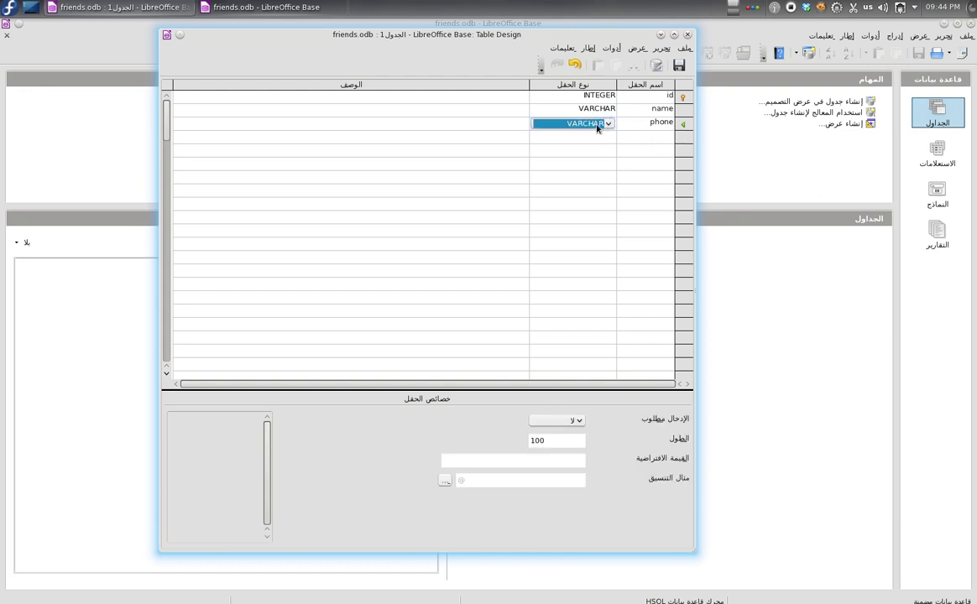
left_click(654, 137)
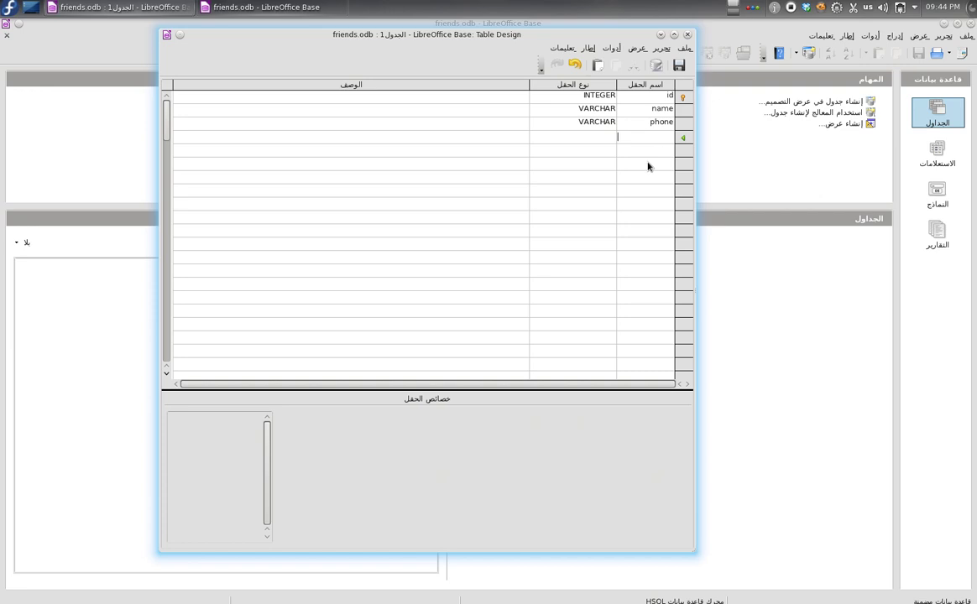
type("city")
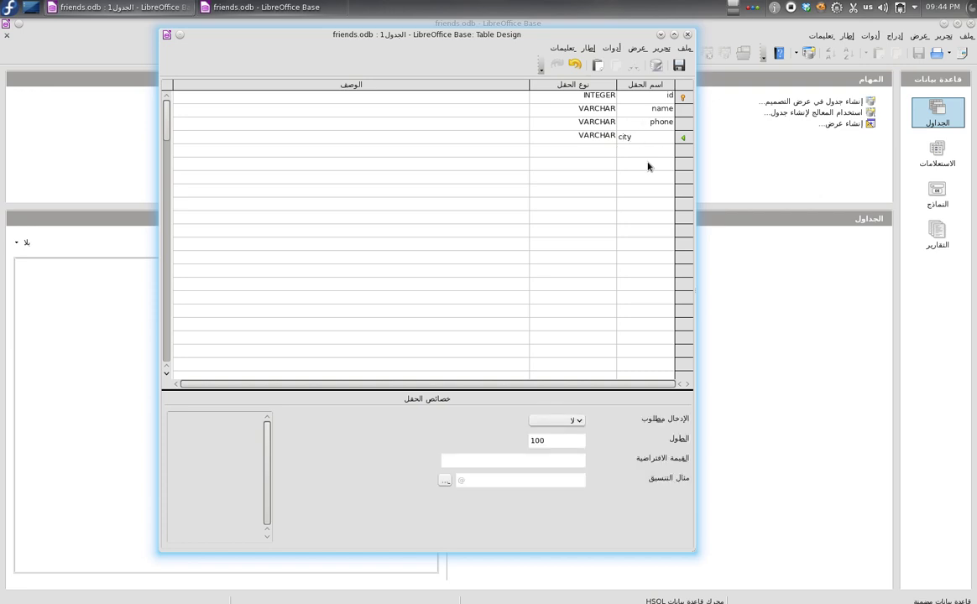
Save the table as general and close its design.
key("ctrl+s")
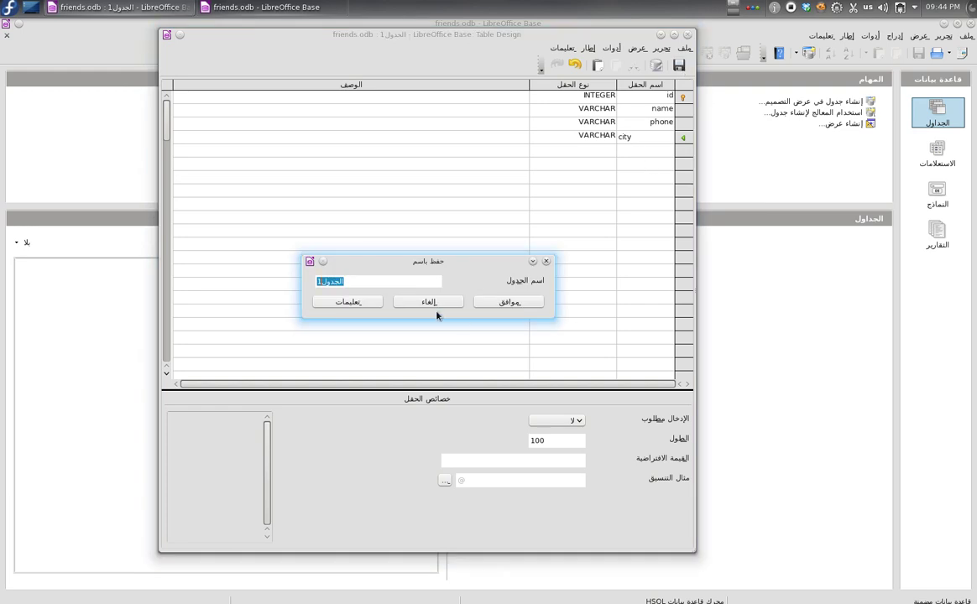
type("general")
key("Return")
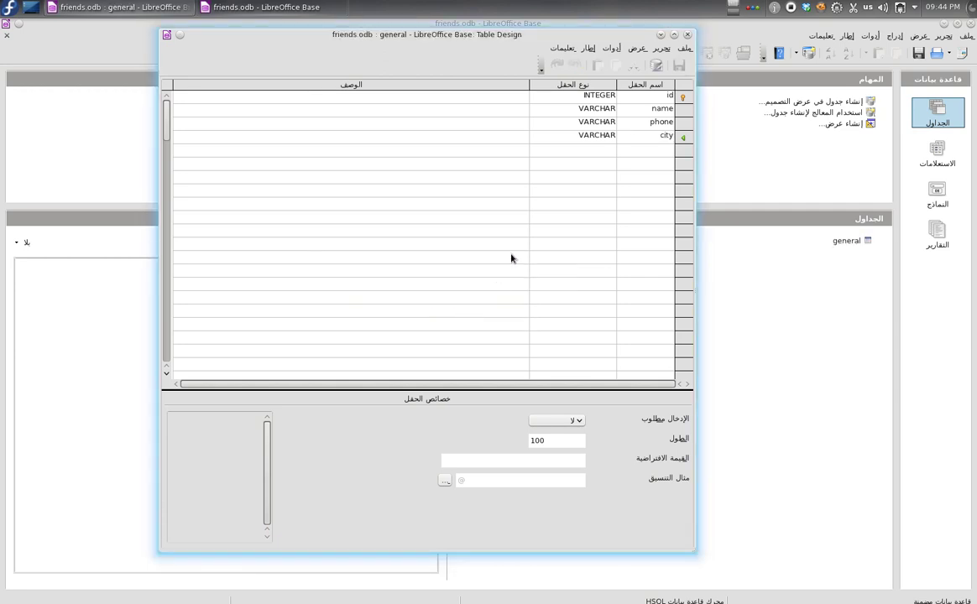
left_click(687, 37)
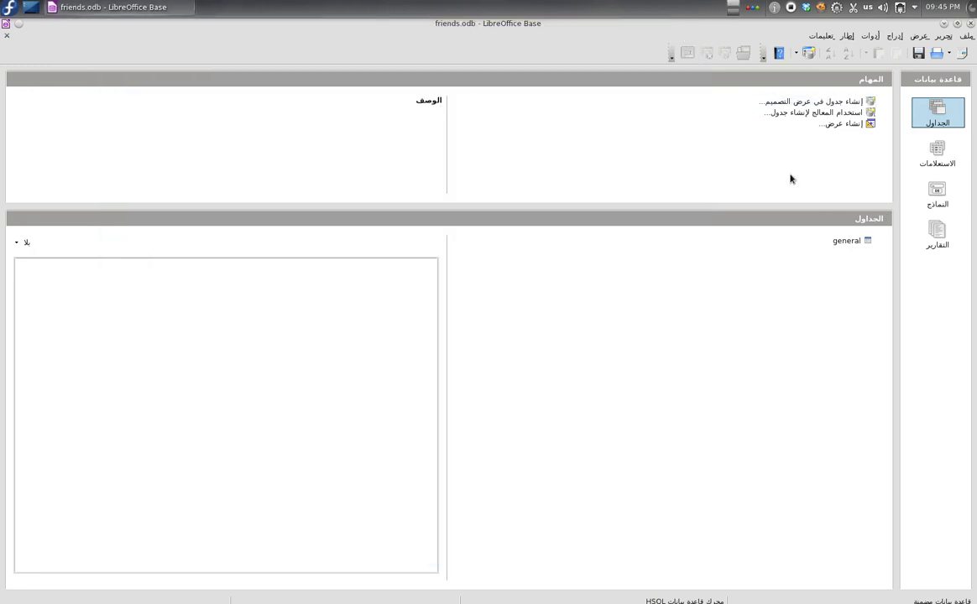
Open the general table for data entry and widen its name and phone columns.
double_click(855, 246)
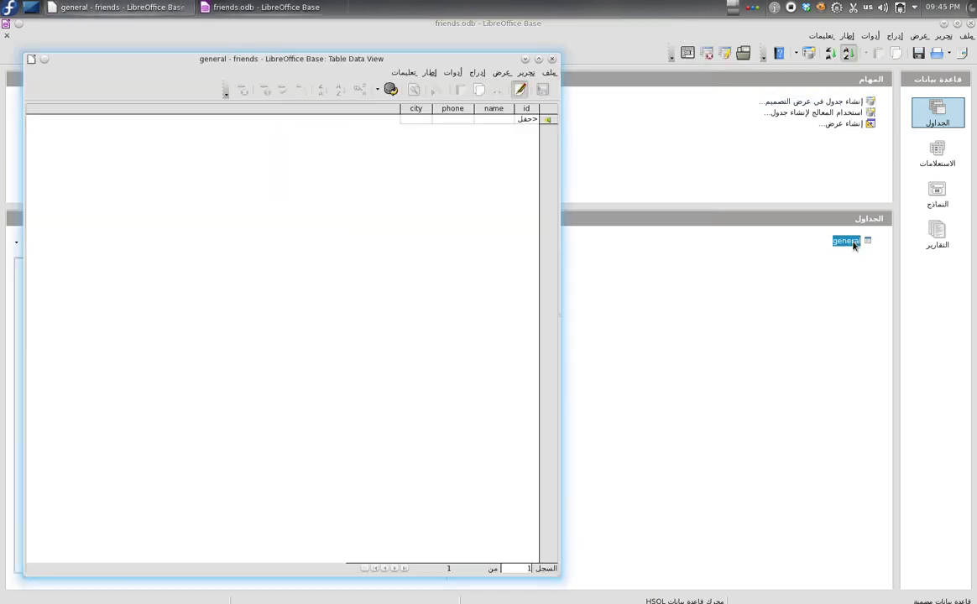
left_click_drag(447, 50, 538, 46)
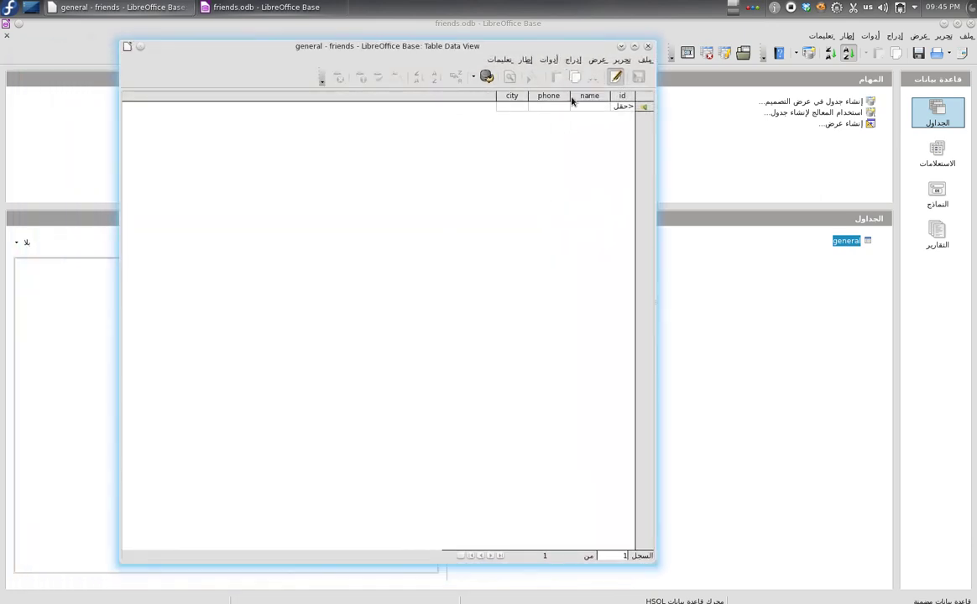
left_click_drag(571, 100, 329, 96)
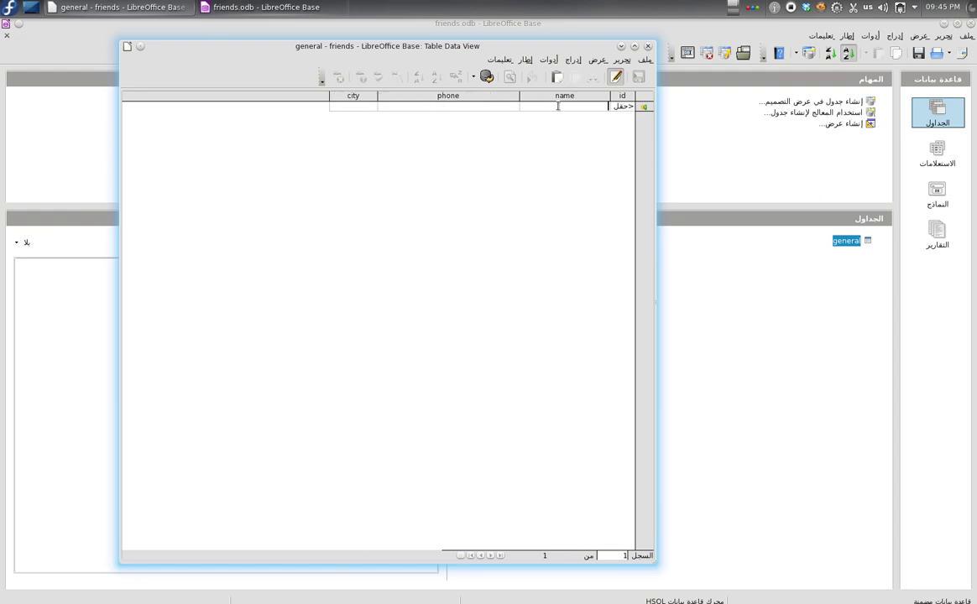
Enter the first record with the friend's name in Arabic, the phone number and the city buraydah.
type("p")
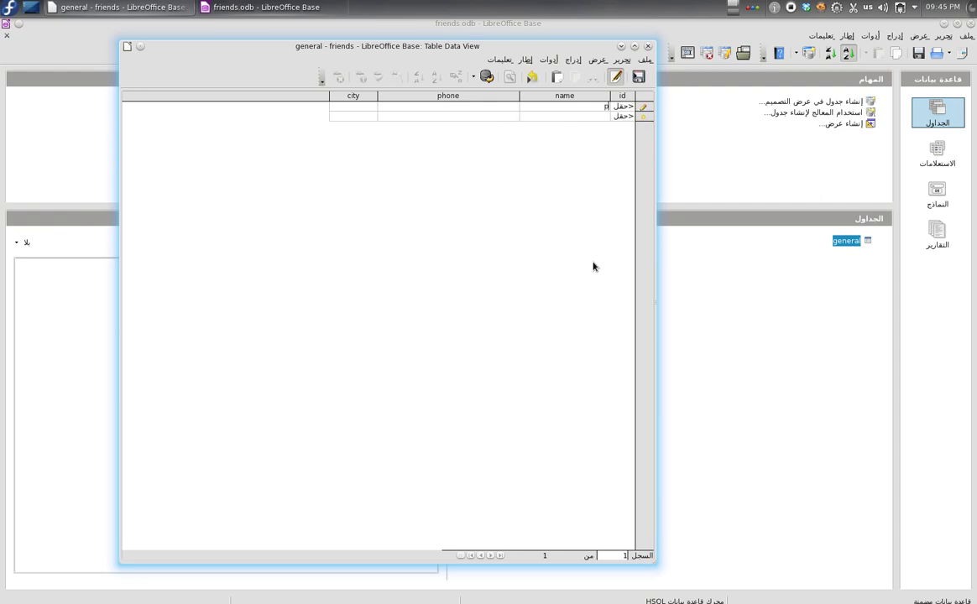
key("alt+shift")
type("حمد")
key("Tab")
key("Tab")
type("bi")
type("ay")
type("ydah")
key("Return")
Enter the second record with the friend's name, the phone number and the city buraydah.
type("صالح")
key("Tab")
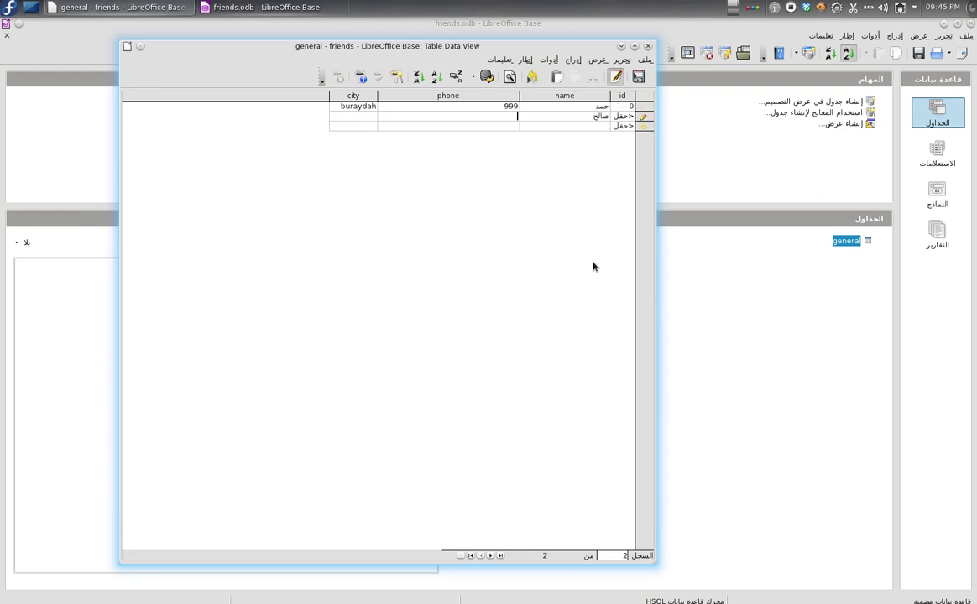
type("000")
key("Tab")
type("buraydah")
key("Tab")
Enter the third record with the friend's name in Arabic, the phone number and the city Cairo.
key("alt+shift")
type("مصطف")
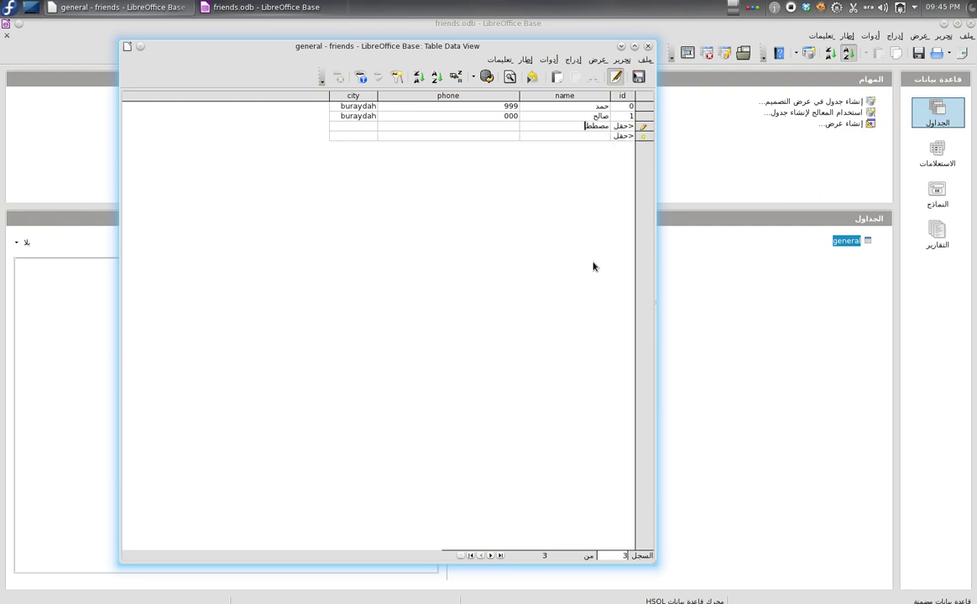
type("ى888")
key("alt+shift")
type("Q")
type("airo")
key("BackSpace")
key("BackSpace")
key("BackSpace")
key("BackSpace")
key("BackSpace")
type("Cairo")
key("Tab")
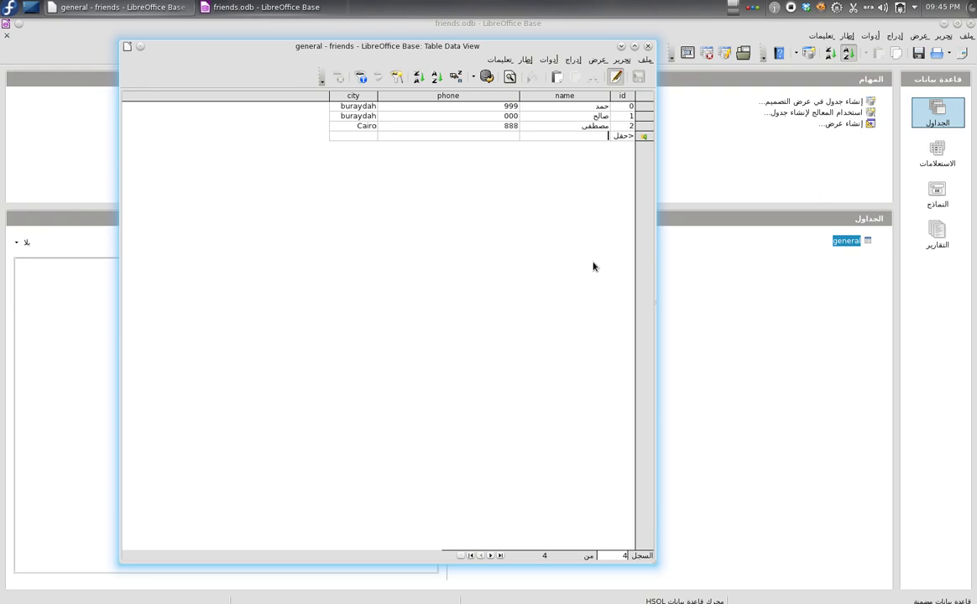
Enter the fourth record with the friend's name, the phone number and Lebanon as the city.
type("منير")
key("Tab")
type("55")
key("Tab")
key("alt+shift")
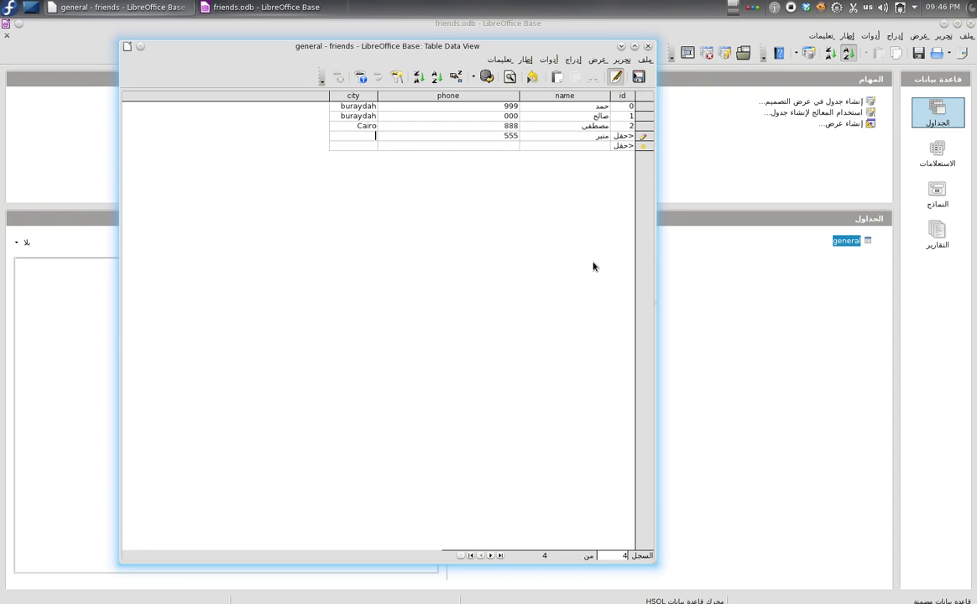
type("Lebanon")
key("Tab")
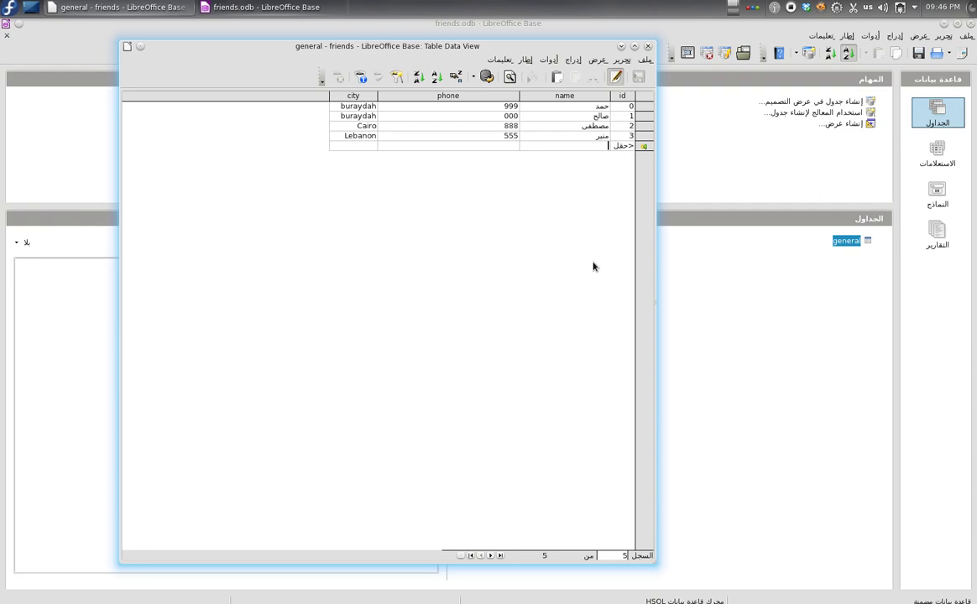
Enter the fifth record with the name in Arabic, the phone number and the city New York.
key("alt+shift")
type("سيكل")
key("Tab")
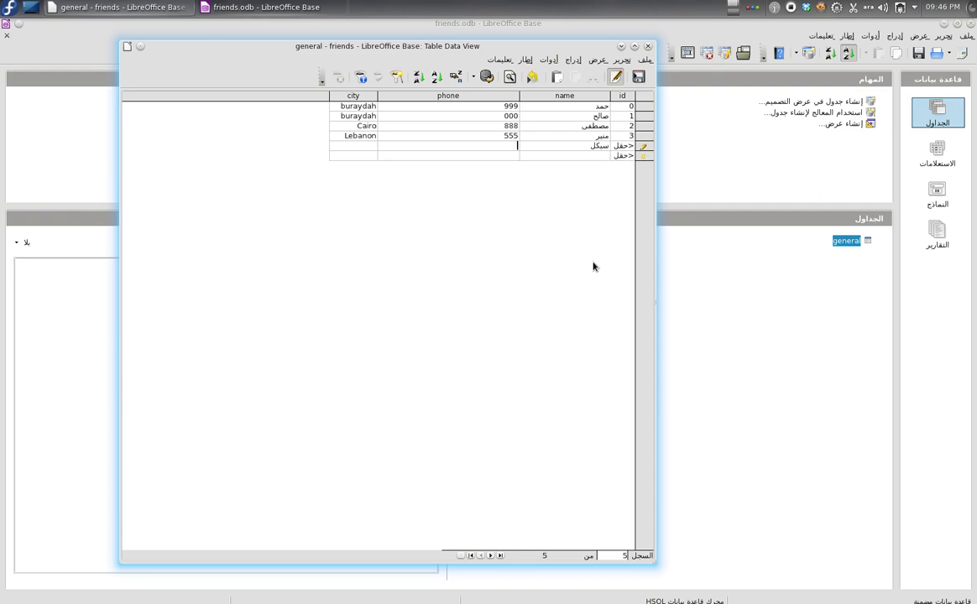
type("911")
key("Tab")
type("New York")
Save the current record, and close and reopen the general table to check its stored records.
left_click(638, 78)
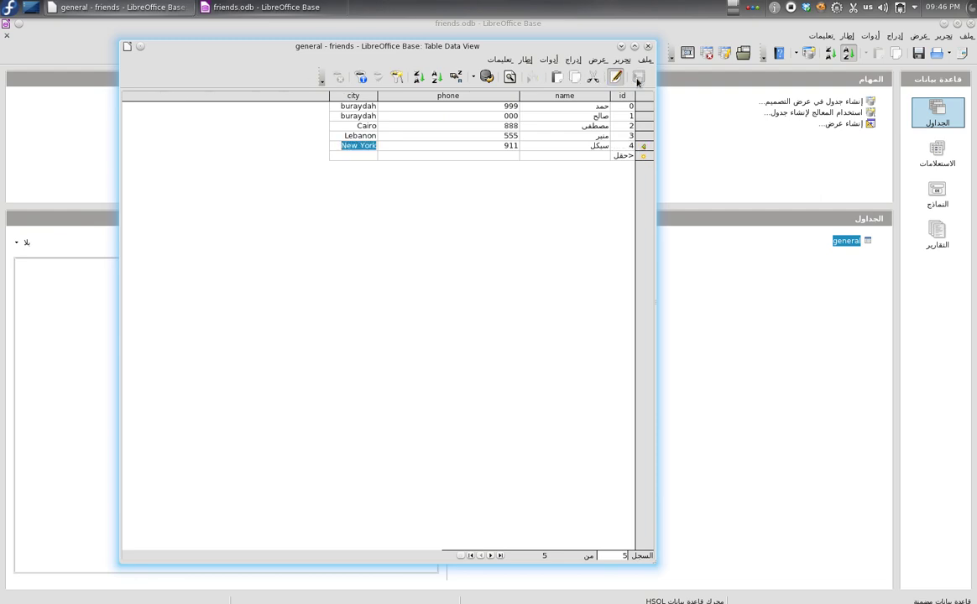
left_click(647, 47)
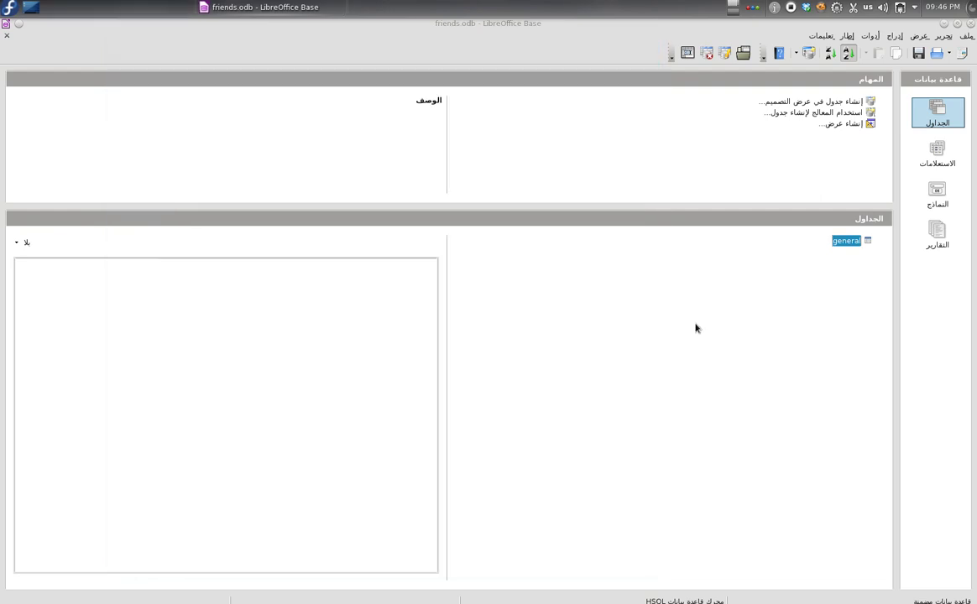
double_click(844, 242)
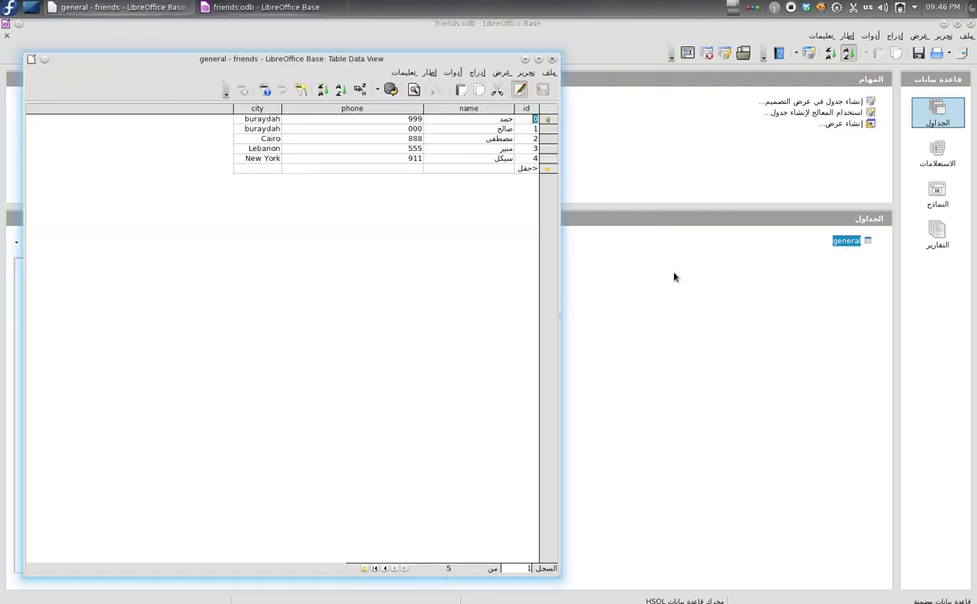
left_click(552, 59)
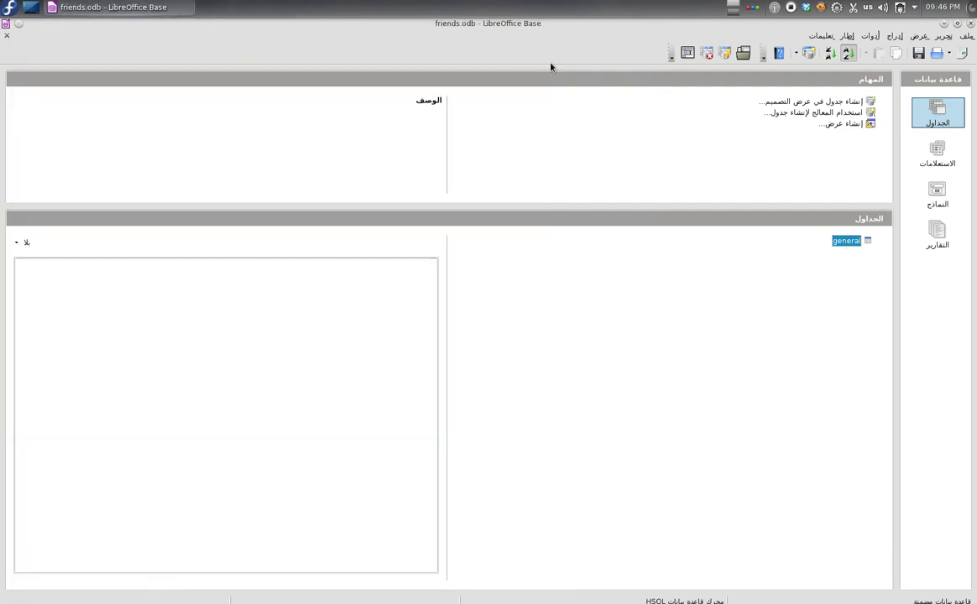
left_click(941, 165)
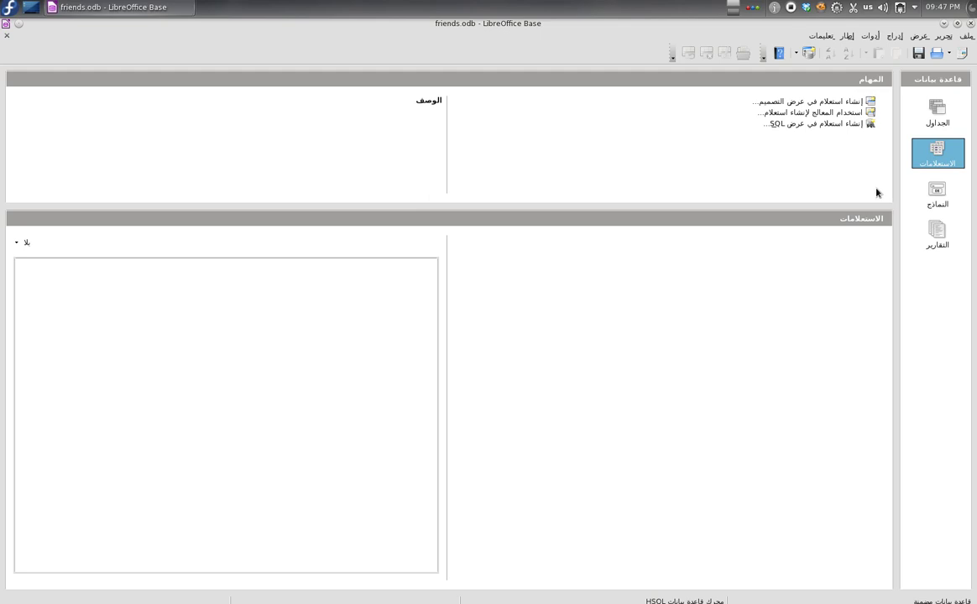
mouse_move(806, 112)
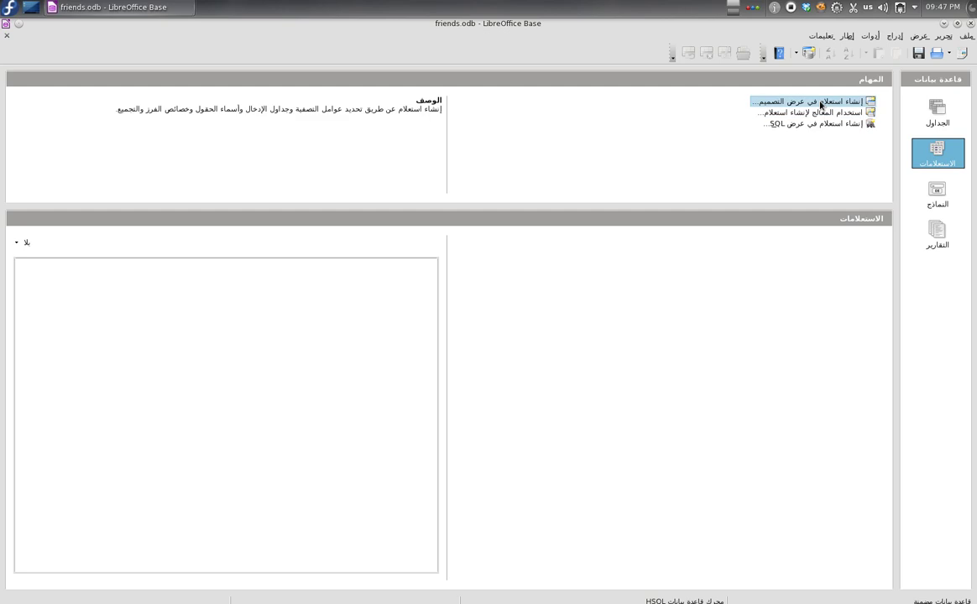
left_click(822, 104)
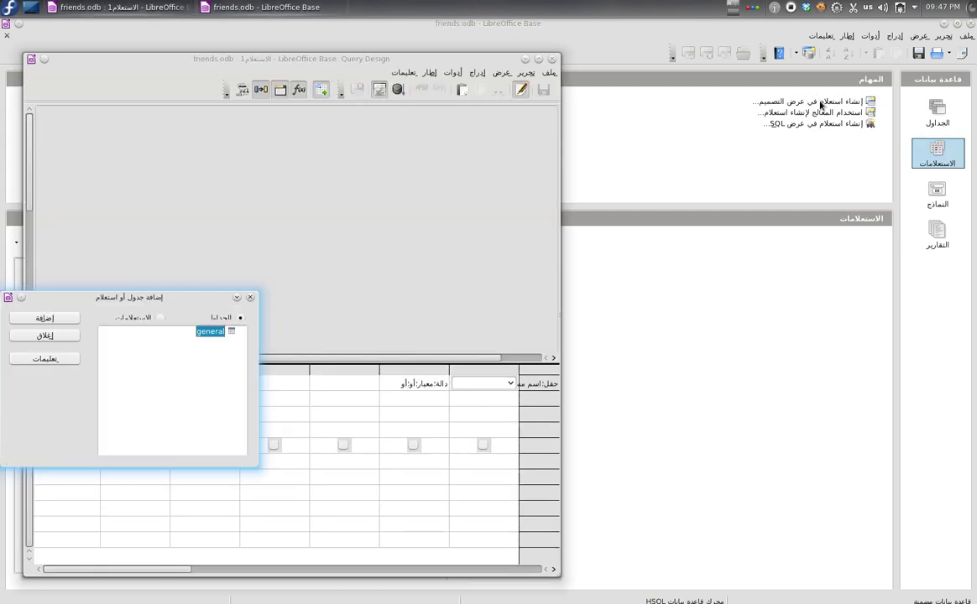
left_click(251, 297)
left_click(552, 58)
Set the user interface language to English (United States) (الإنجليزية (الولايات المتحدة)) in the language options, and close the database.
left_click(870, 35)
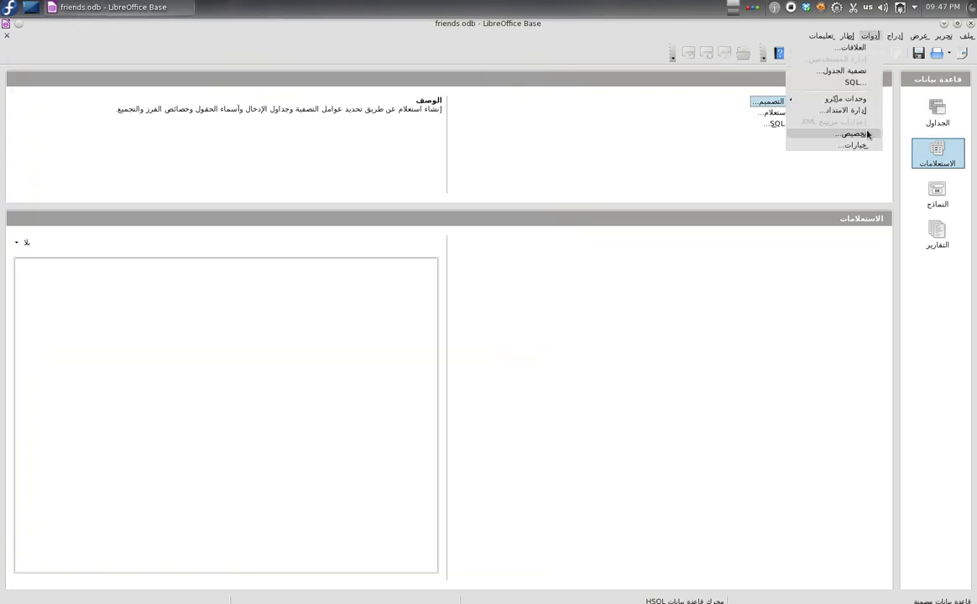
left_click(855, 145)
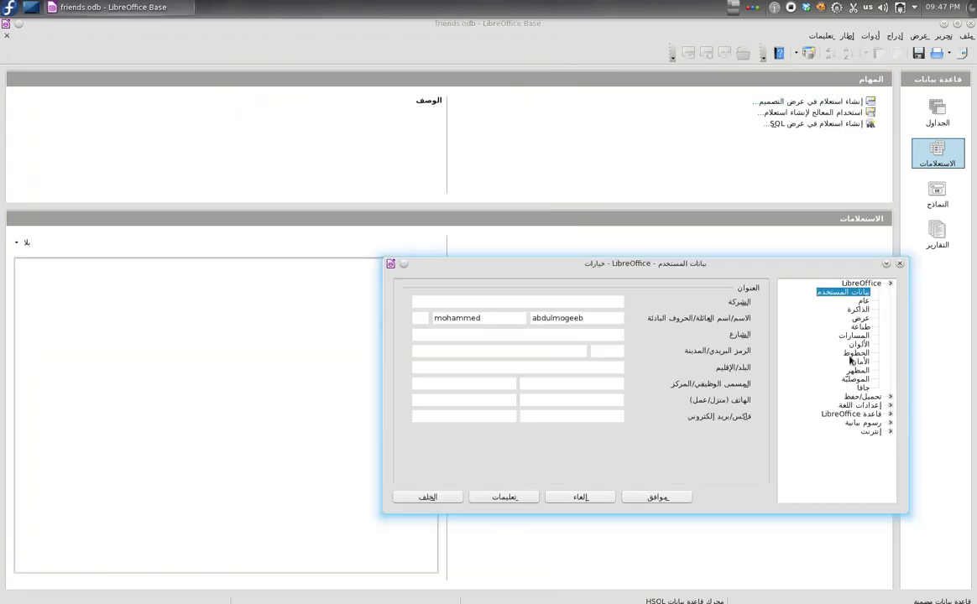
left_click(890, 405)
left_click(860, 414)
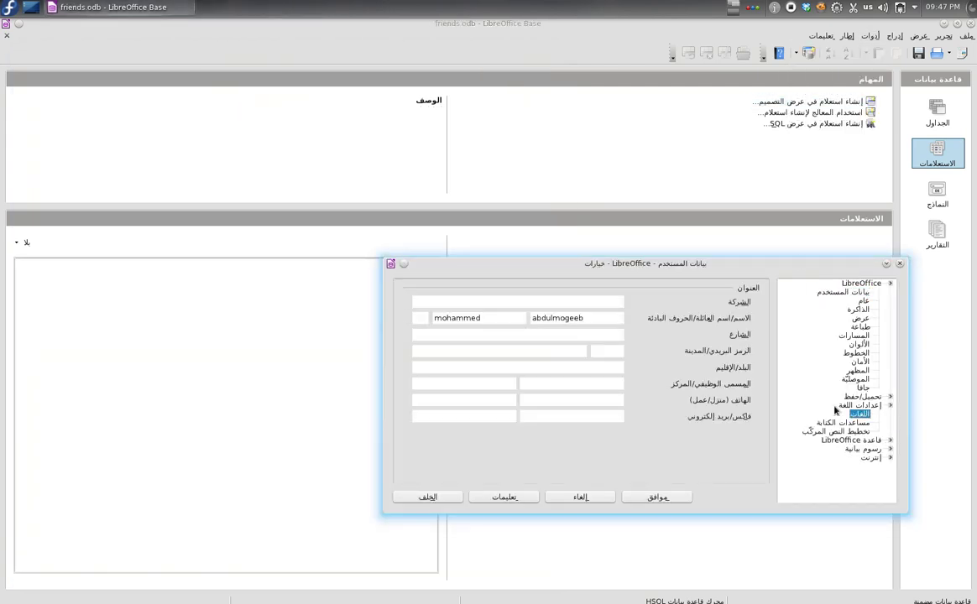
left_click(571, 304)
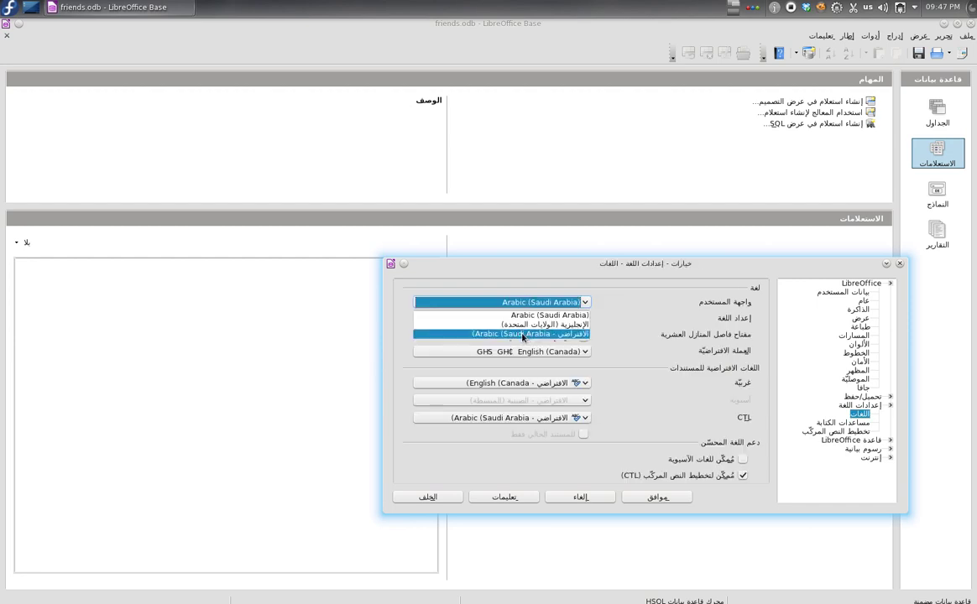
left_click(543, 324)
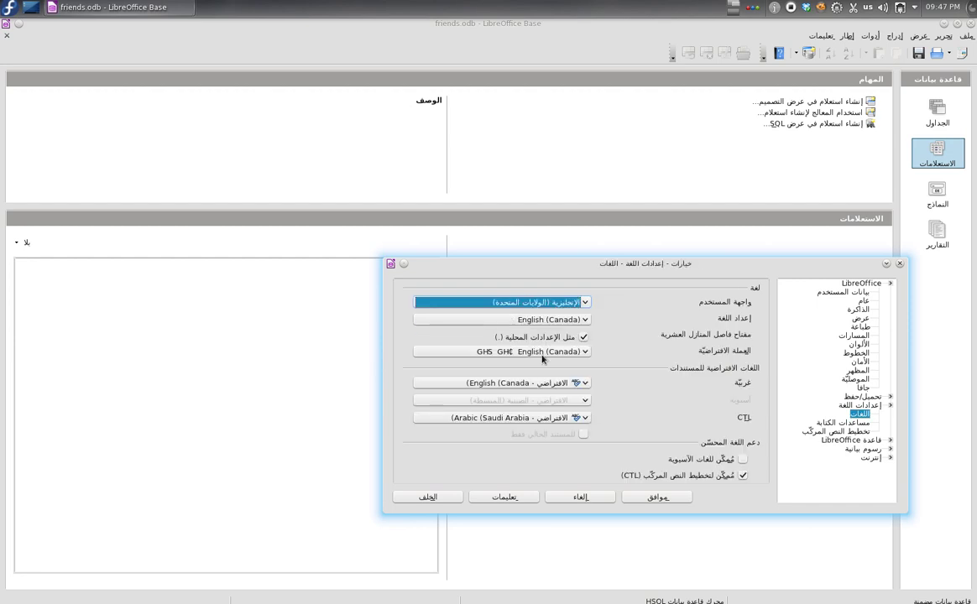
left_click(646, 497)
left_click(750, 347)
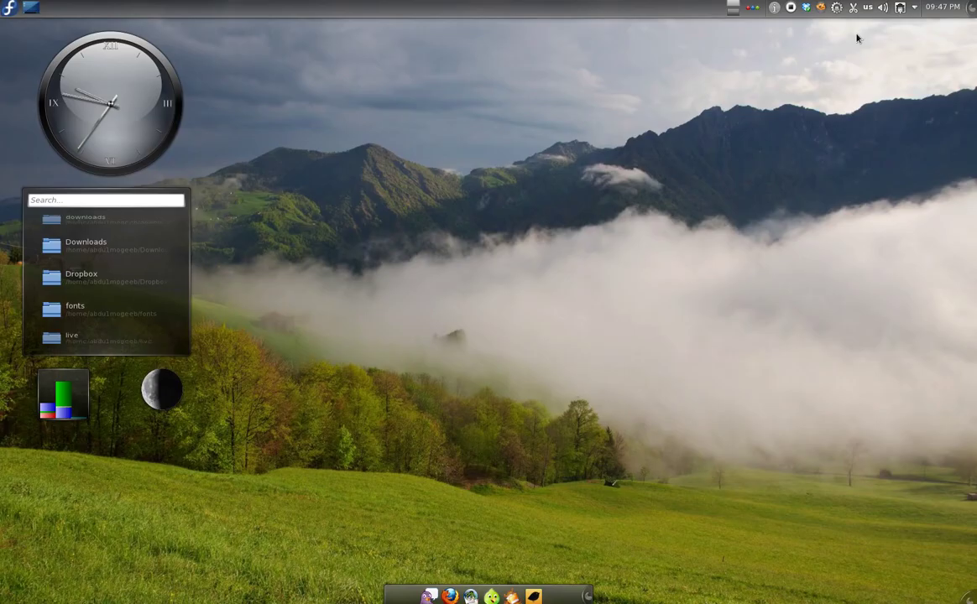
Launch LibreOffice Base again and open the existing friends database file from the Database Wizard.
left_click(8, 7)
type("b")
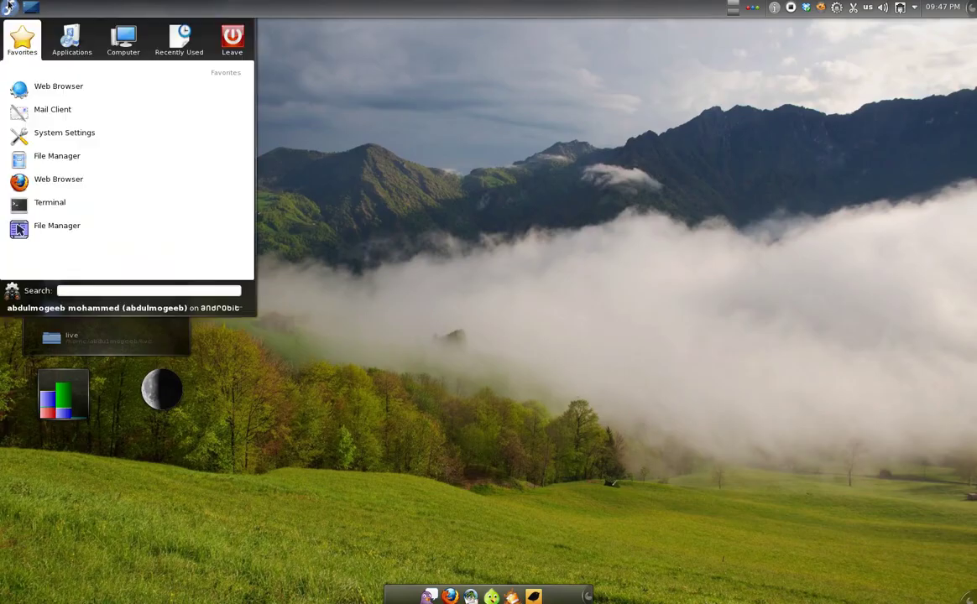
type("ase")
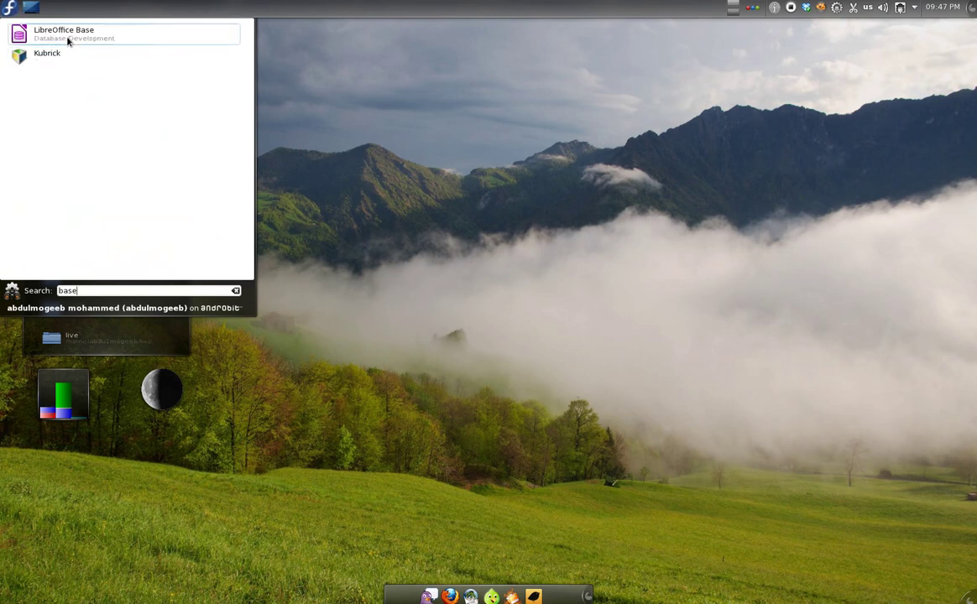
left_click(68, 40)
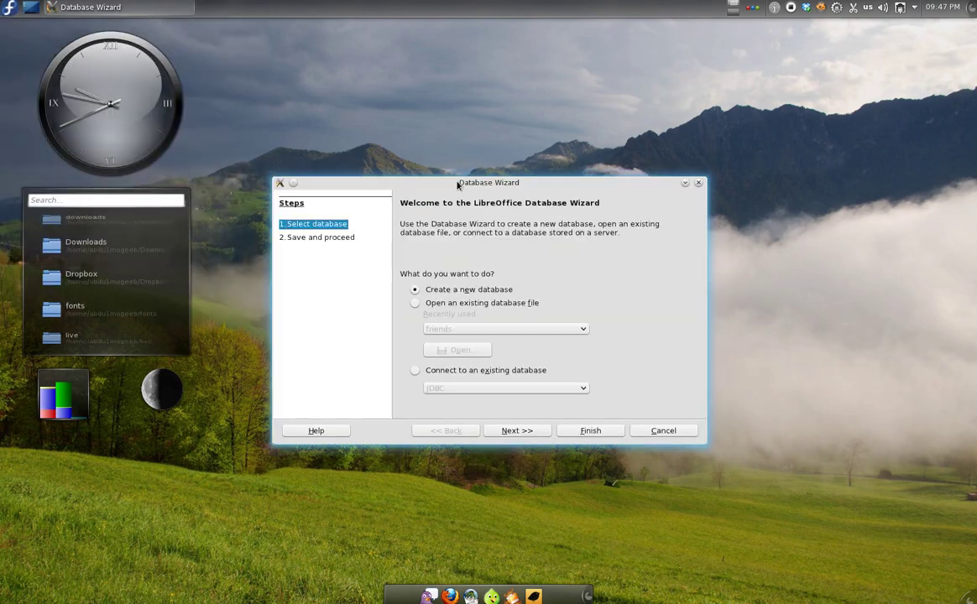
left_click(470, 303)
left_click(590, 431)
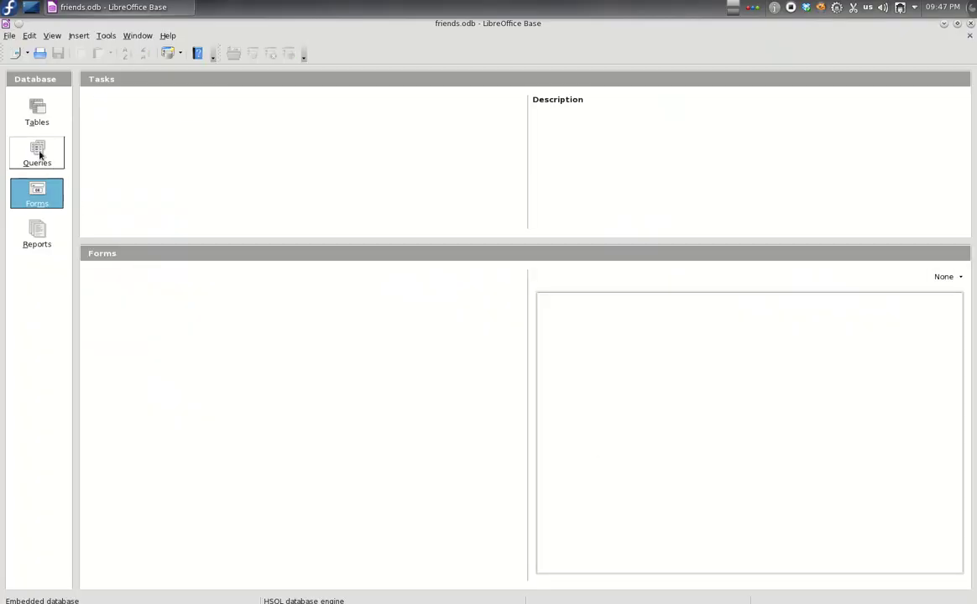
Start a new query in Design View and add the general table to it.
left_click(39, 154)
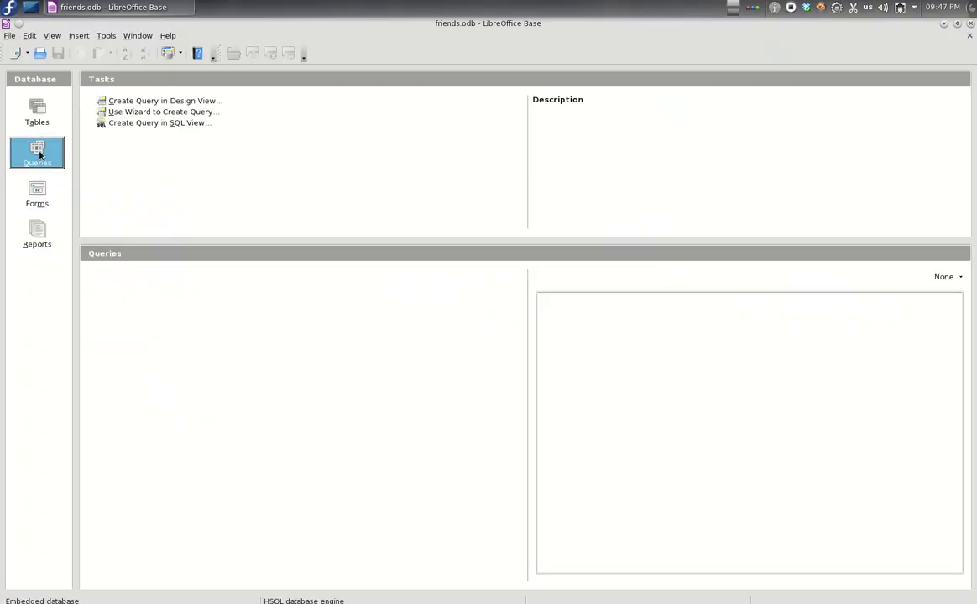
left_click(154, 104)
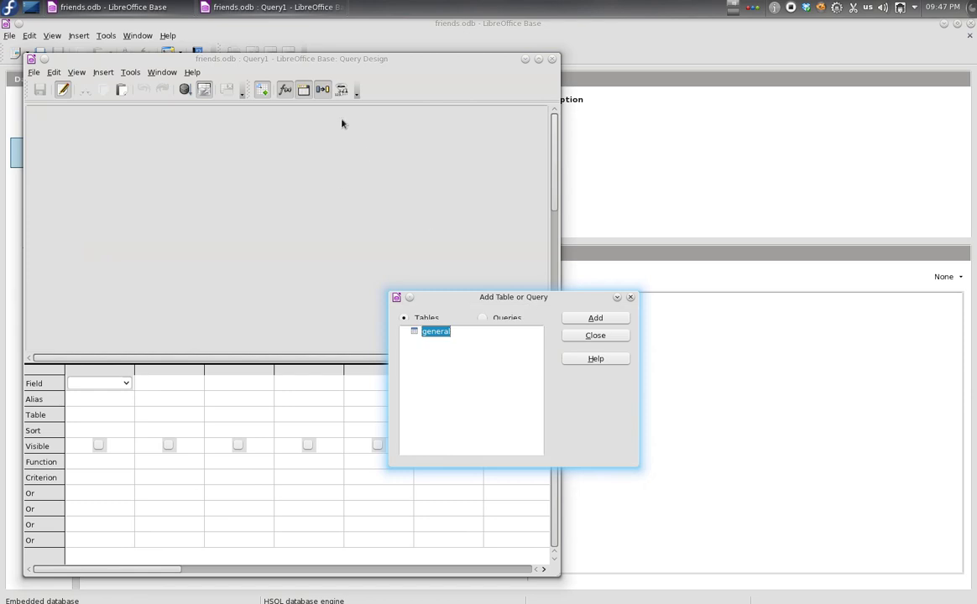
left_click_drag(326, 63, 554, 62)
left_click_drag(543, 300, 739, 74)
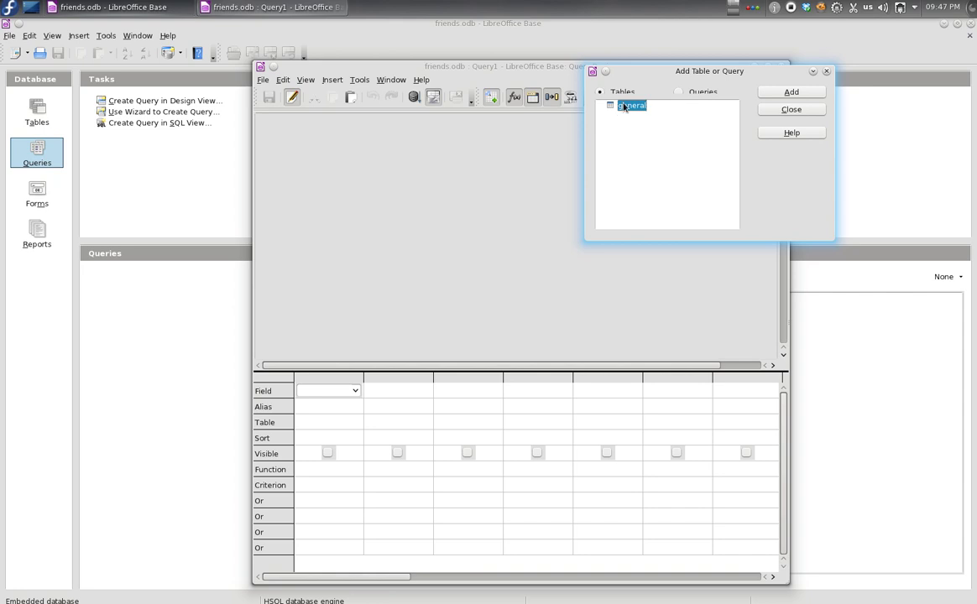
left_click(678, 92)
left_click(603, 91)
left_click(792, 92)
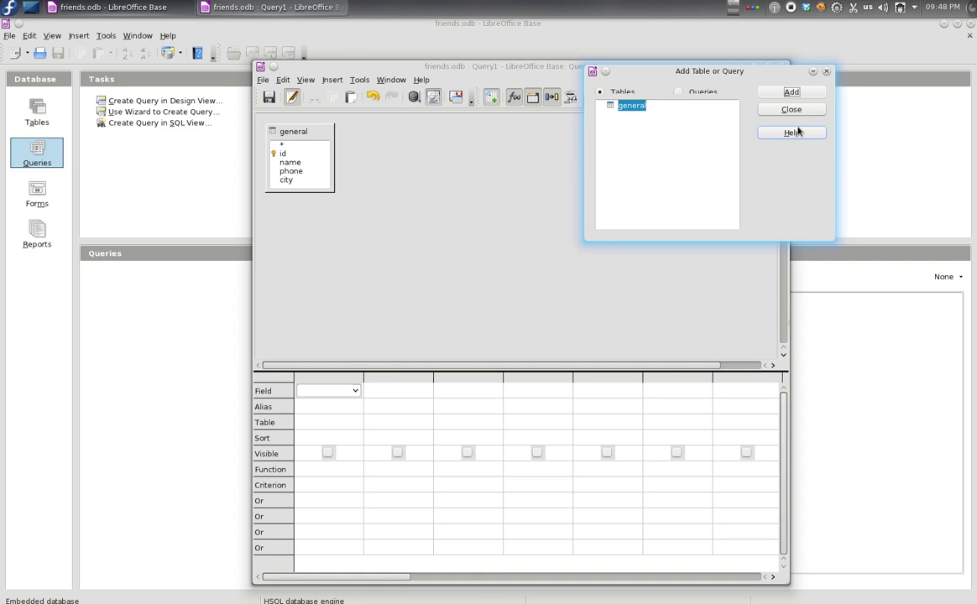
left_click(792, 110)
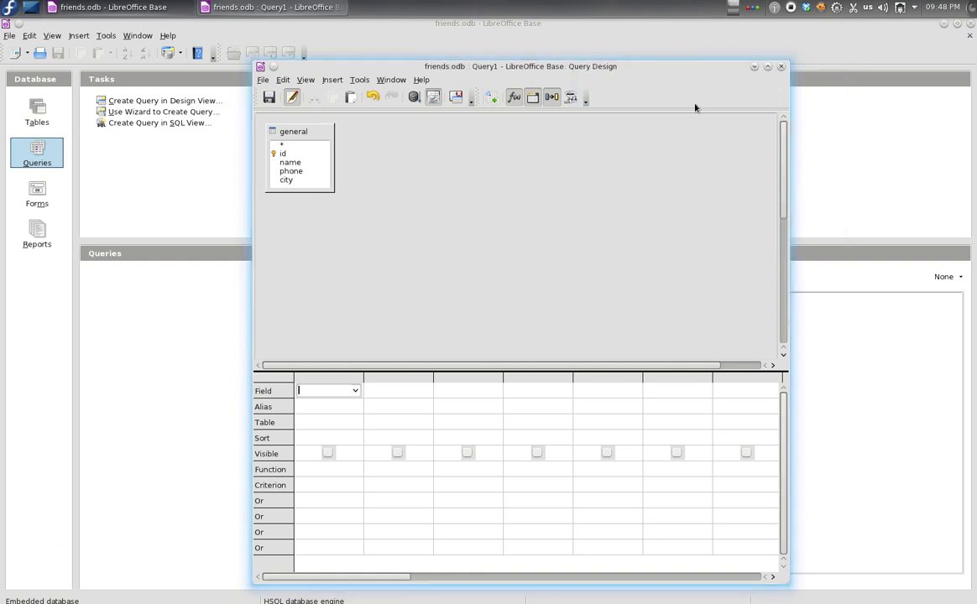
Add the id, name and city fields of the general table to the query, followed by name again.
double_click(292, 154)
double_click(290, 162)
double_click(290, 179)
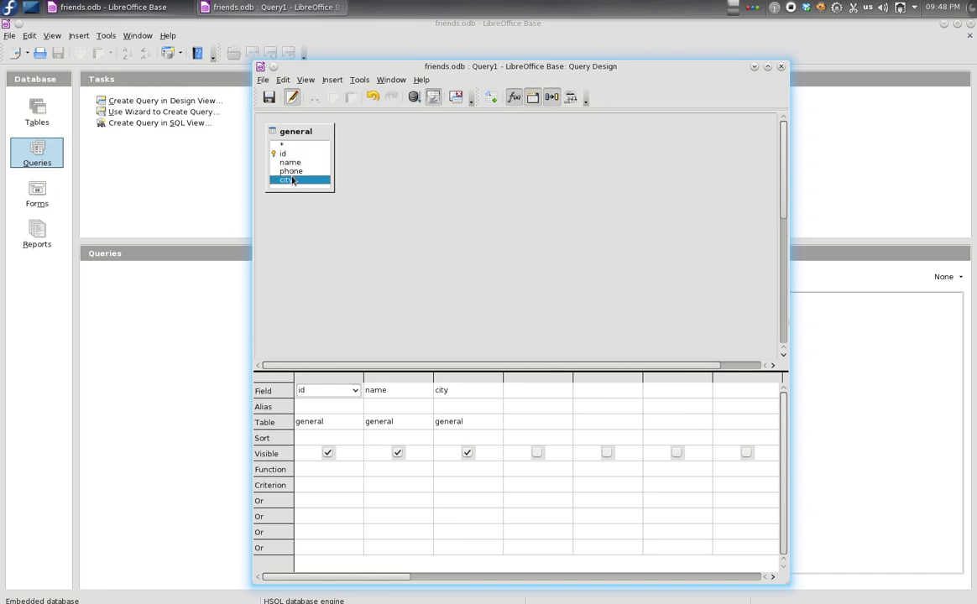
double_click(290, 164)
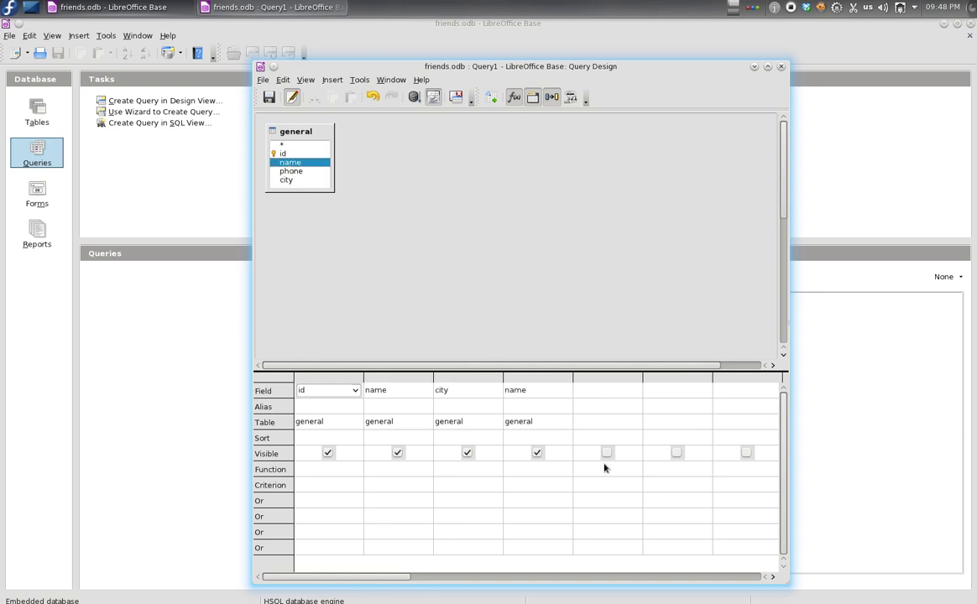
Set the criterion of the query's city column to buraydah.
left_click(326, 485)
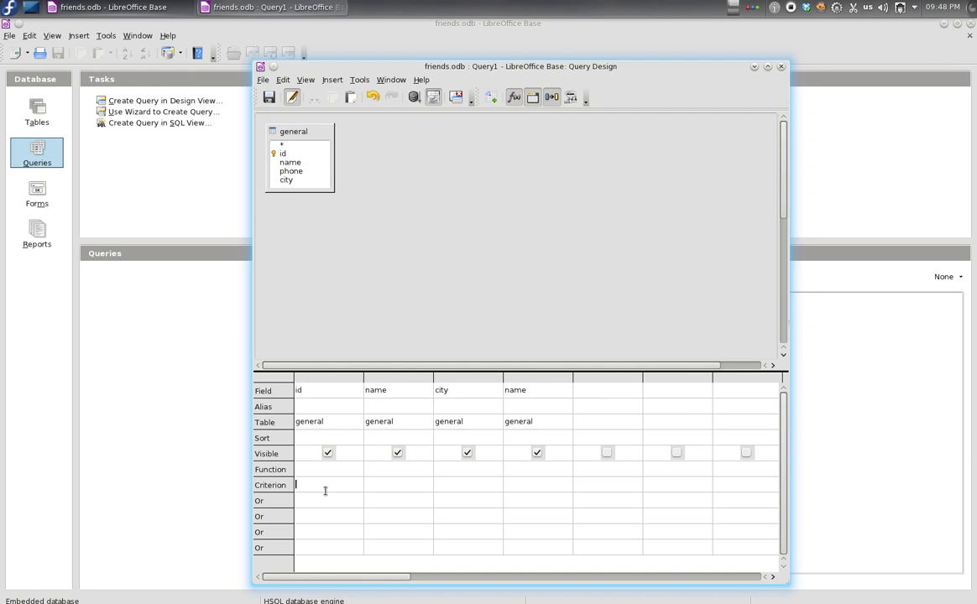
left_click(459, 487)
type("buraydah")
Save the query under the name "buraydah fiends" and close its design window.
left_click(269, 96)
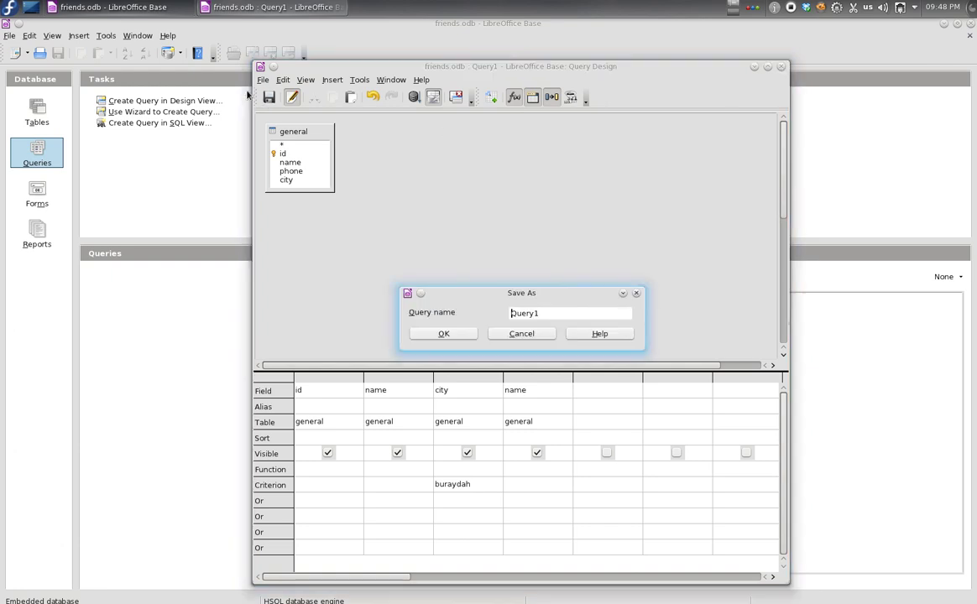
double_click(526, 315)
type("buraydah fiends")
key("Return")
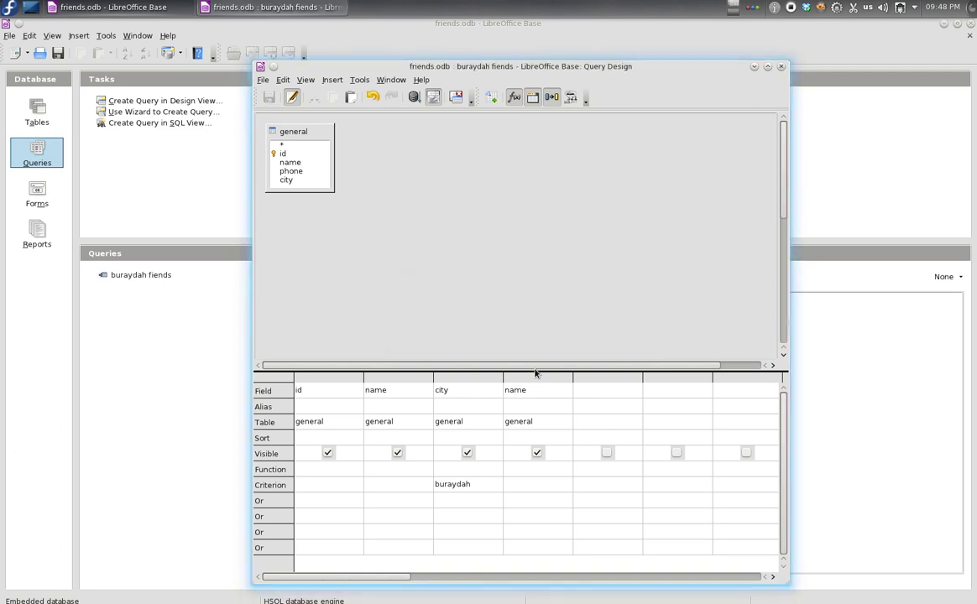
left_click(781, 67)
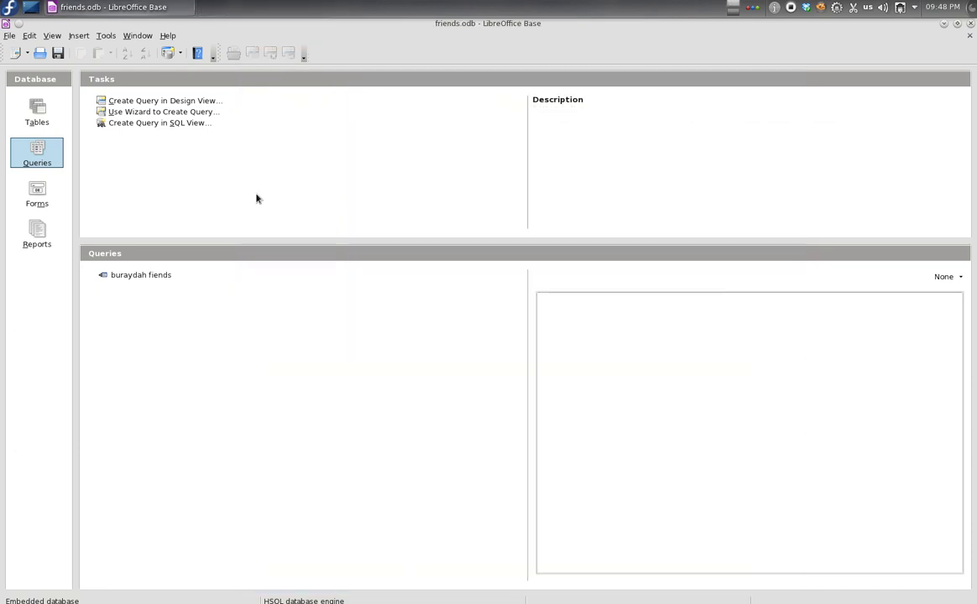
Run the buraydah fiends query to check its records, and close the data view.
left_click(151, 275)
double_click(151, 275)
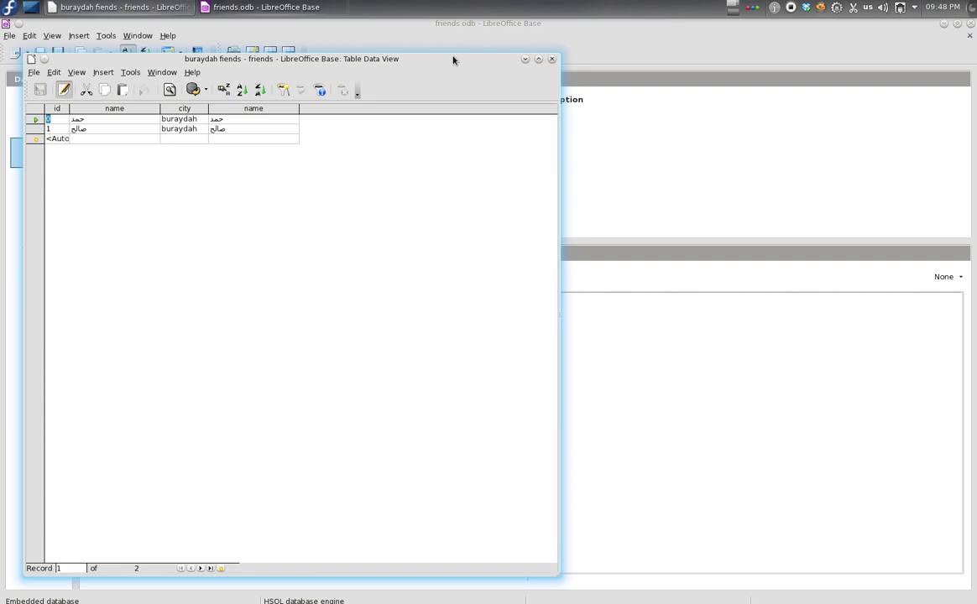
left_click(551, 58)
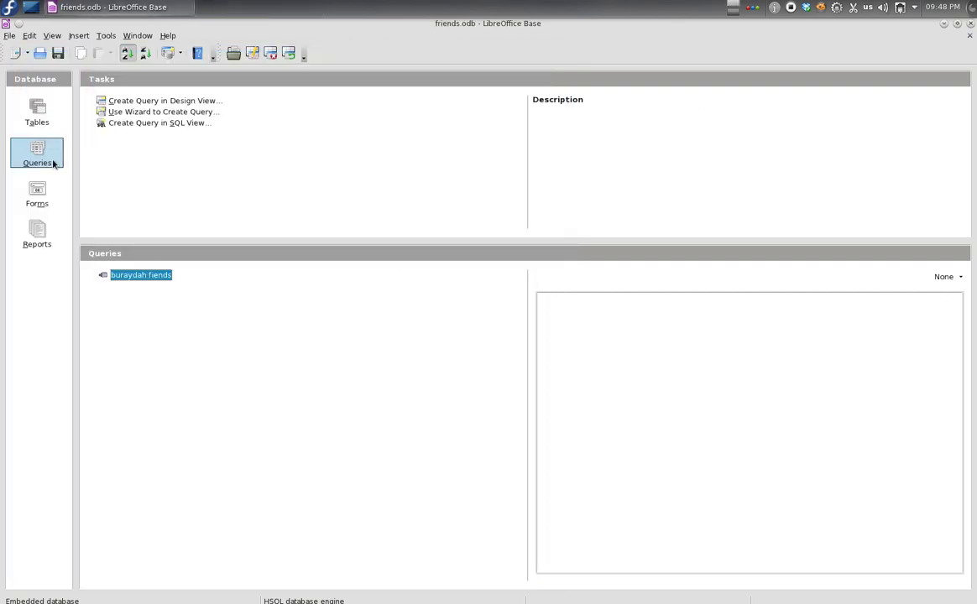
Create a second query in Design View from the general table with the id, name, phone and city fields.
left_click(144, 101)
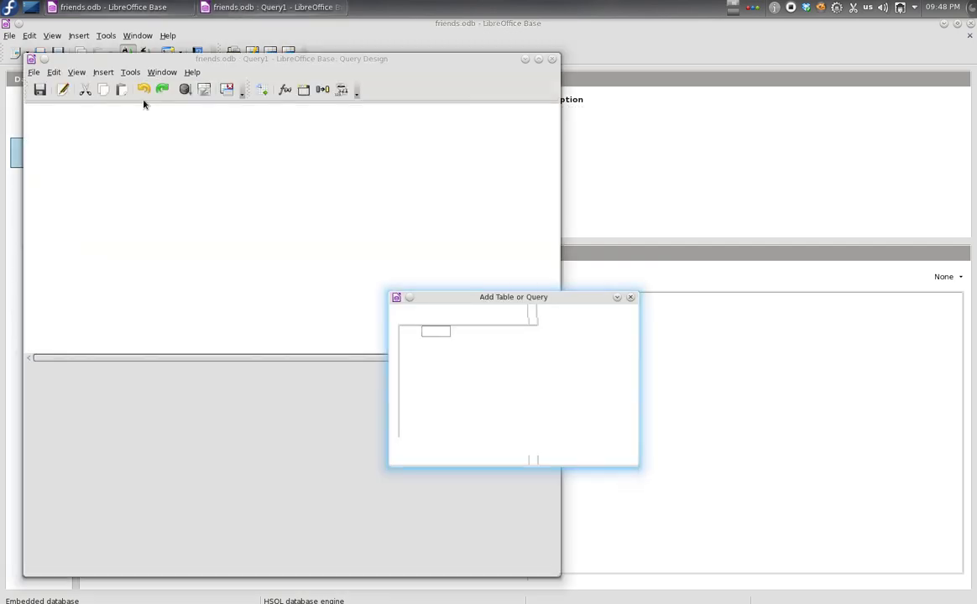
left_click(614, 319)
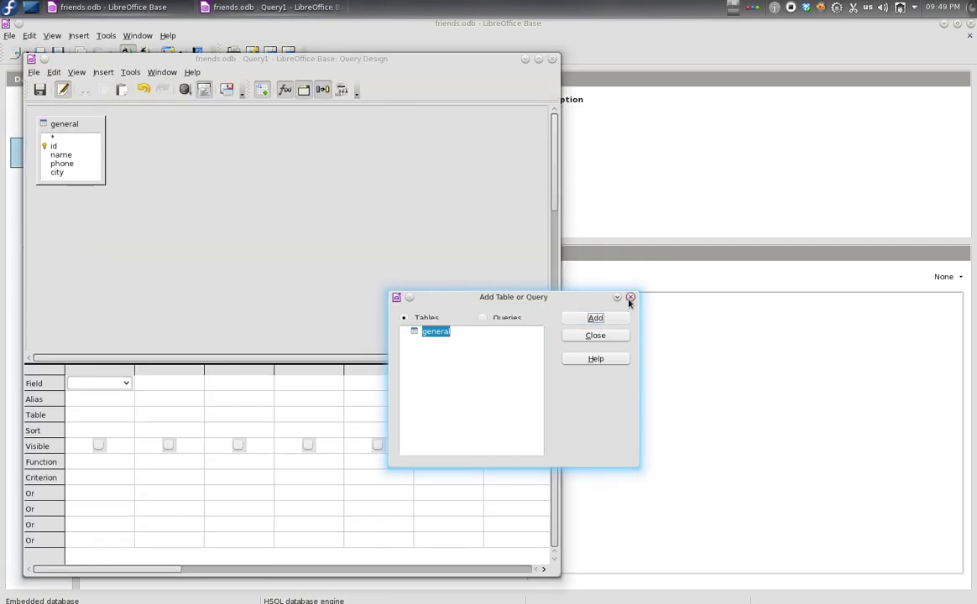
left_click(630, 297)
double_click(58, 146)
double_click(67, 155)
double_click(64, 164)
double_click(66, 173)
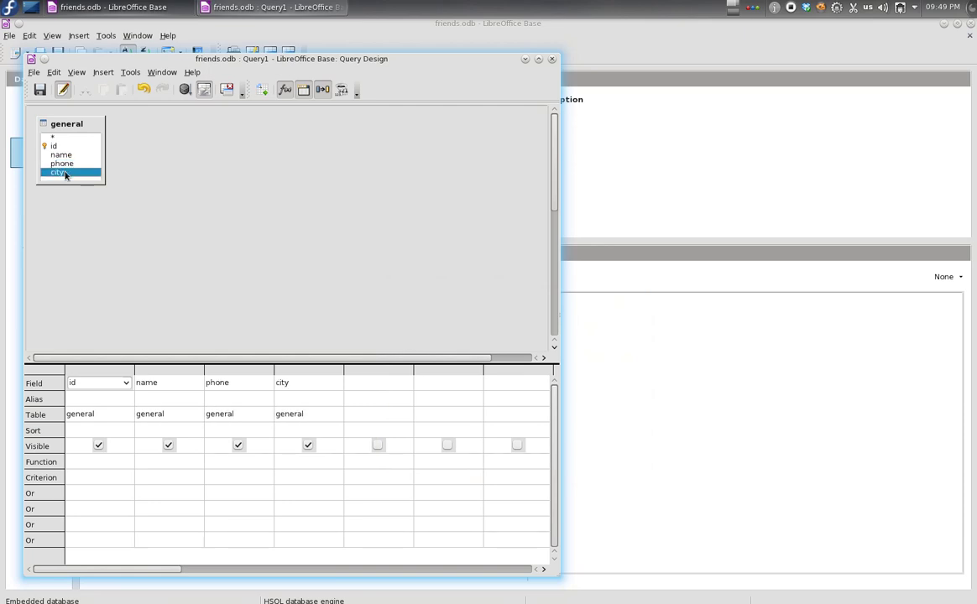
Enter the New York friend's Arabic name as the criterion of the name column.
left_click(163, 463)
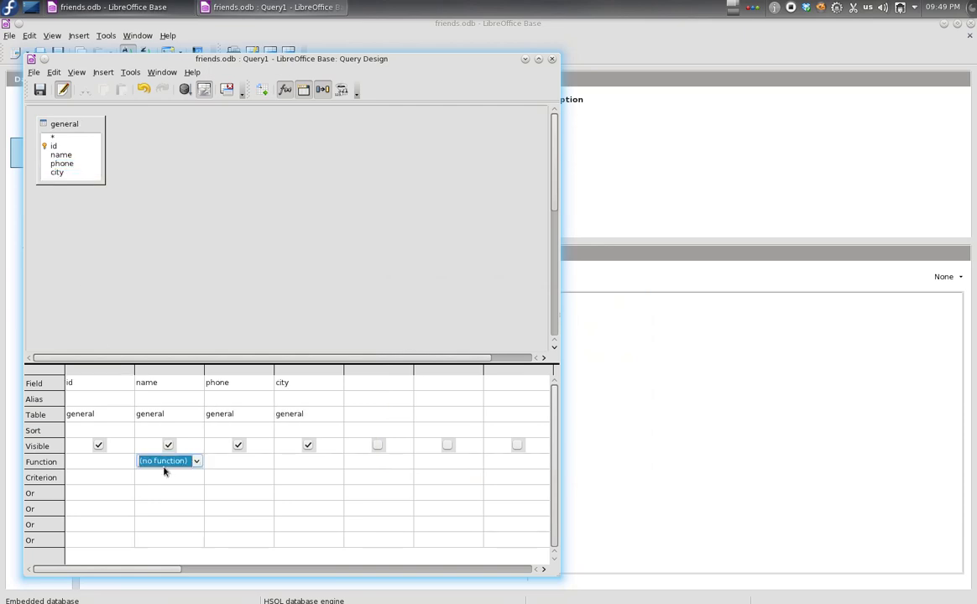
left_click(144, 475)
type("سلام")
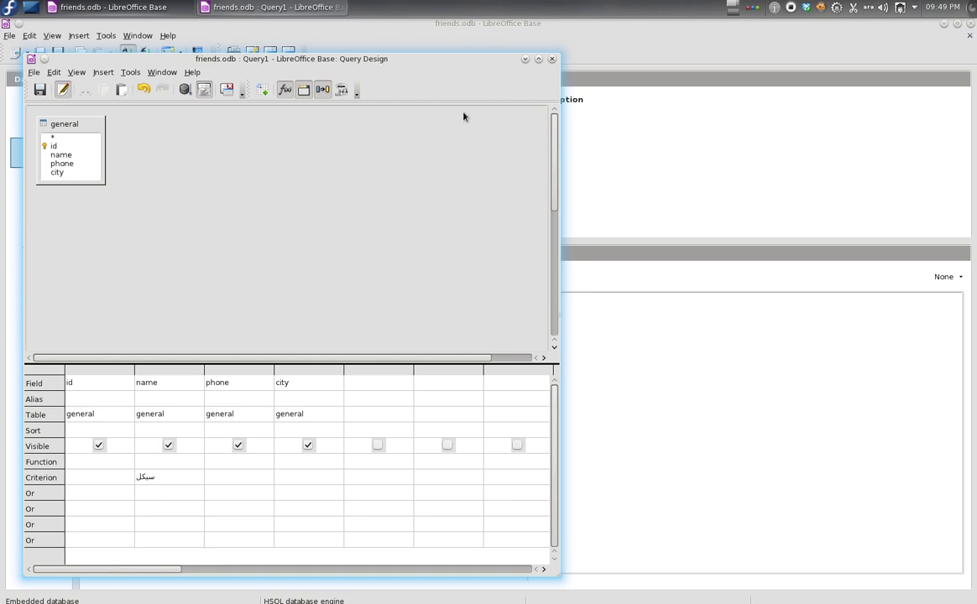
Save the query under the same friend's Arabic name, and run it to check its records.
left_click(39, 88)
left_click(317, 309)
double_click(318, 310)
type("سیکل")
key("Return")
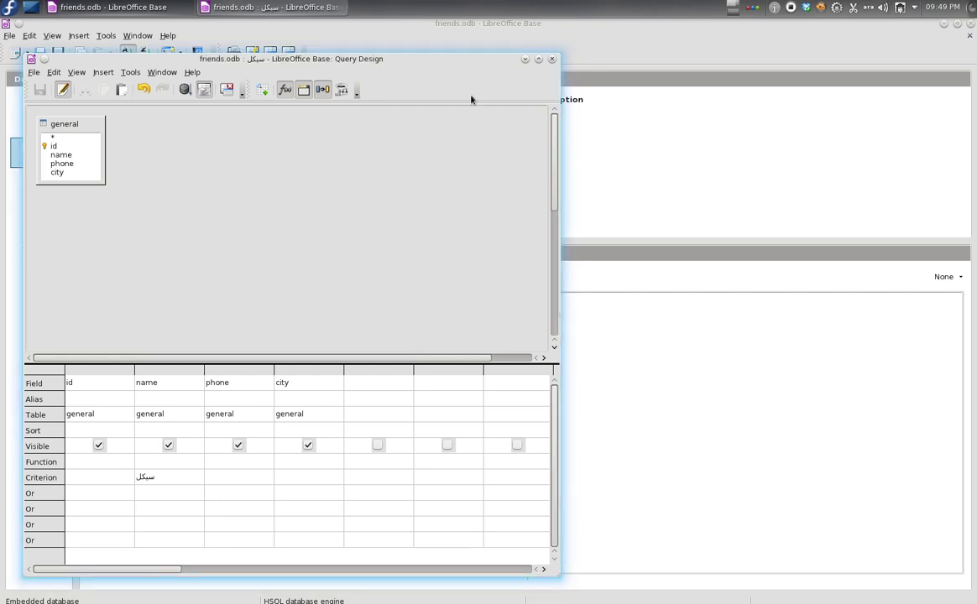
left_click(551, 59)
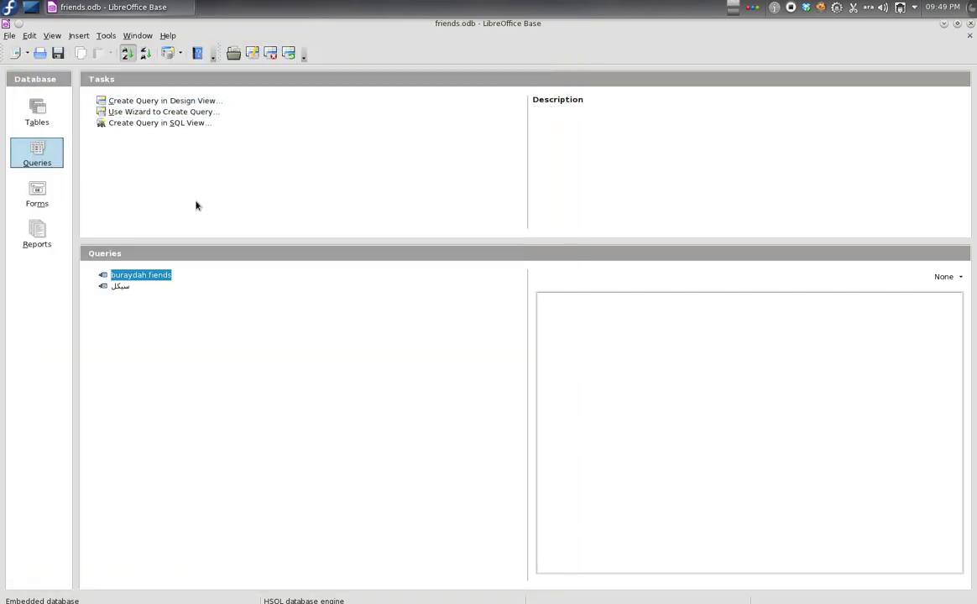
double_click(120, 287)
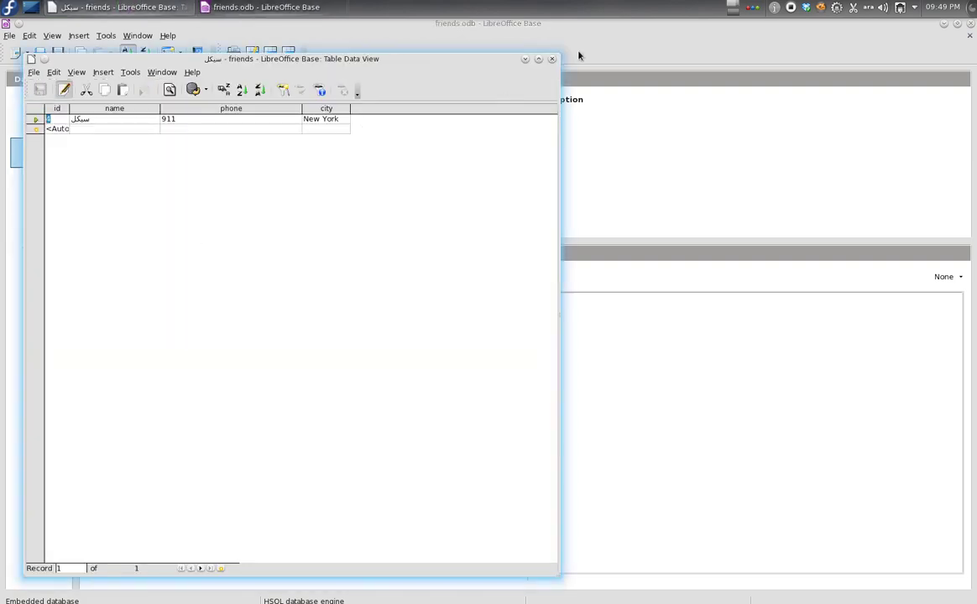
left_click(551, 59)
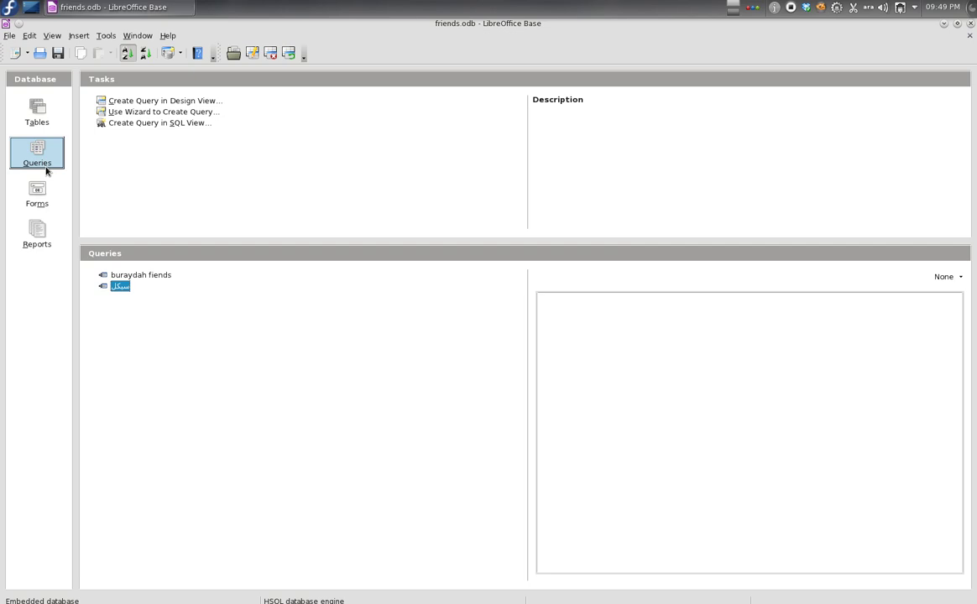
Build a third query in Design View on the general table, including its id, name, phone and city fields.
left_click(143, 101)
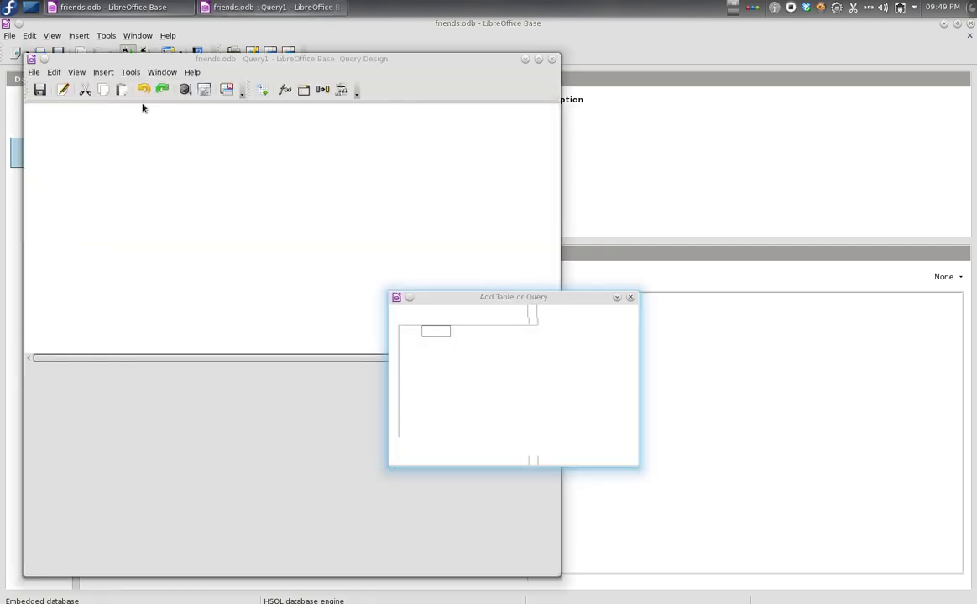
left_click(615, 318)
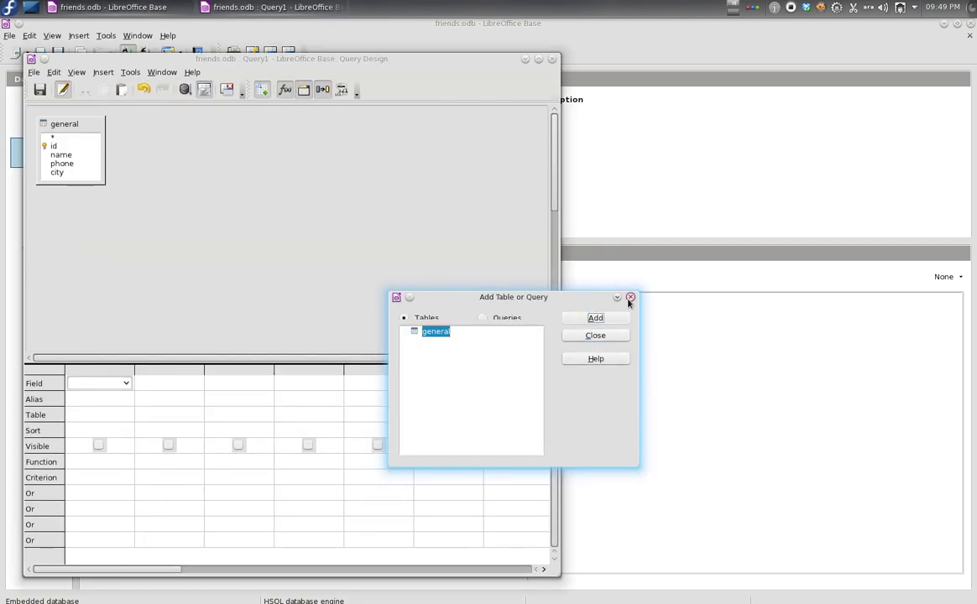
left_click(630, 297)
double_click(54, 146)
double_click(61, 154)
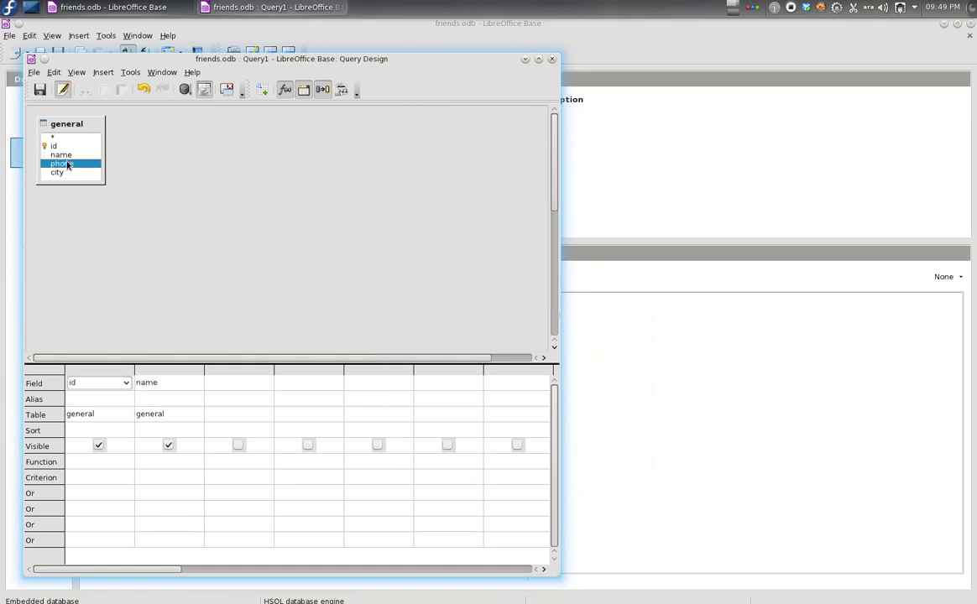
double_click(61, 163)
left_click(62, 173)
left_click_drag(63, 173, 319, 380)
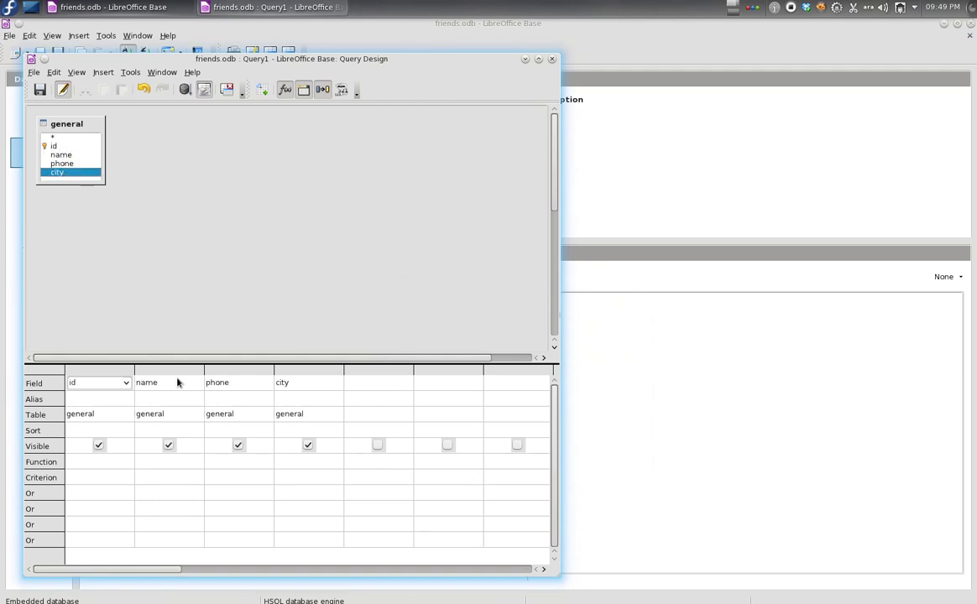
Set the criterion of the query's phone column to <999.
left_click(222, 463)
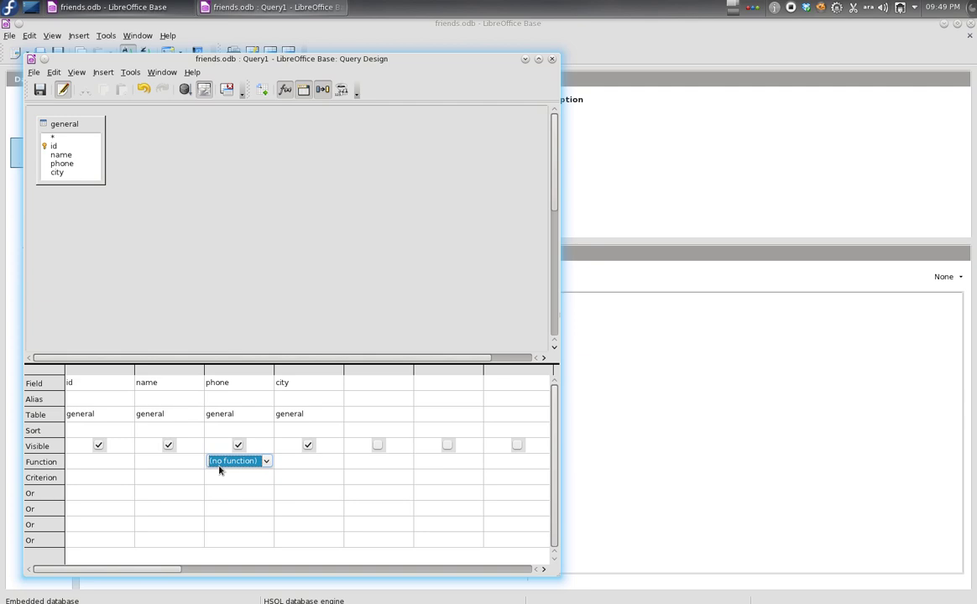
left_click(219, 476)
key("alt+shift")
type("<999")
Save the query as "less than 999", and run it to check its records.
left_click(39, 90)
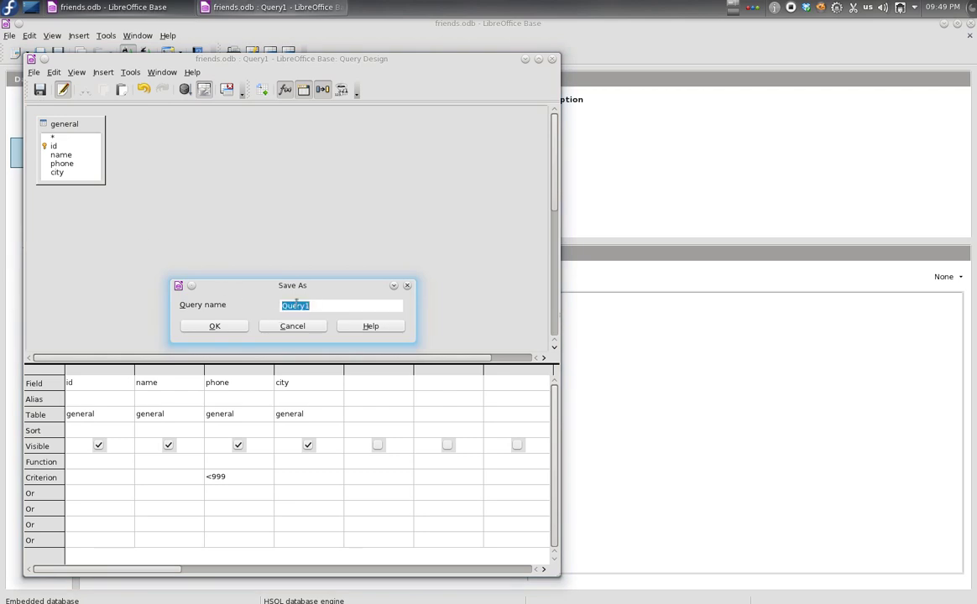
type("l")
key("BackSpace")
type("lessthan")
key("BackSpace")
key("BackSpace")
type("han 999")
left_click(237, 330)
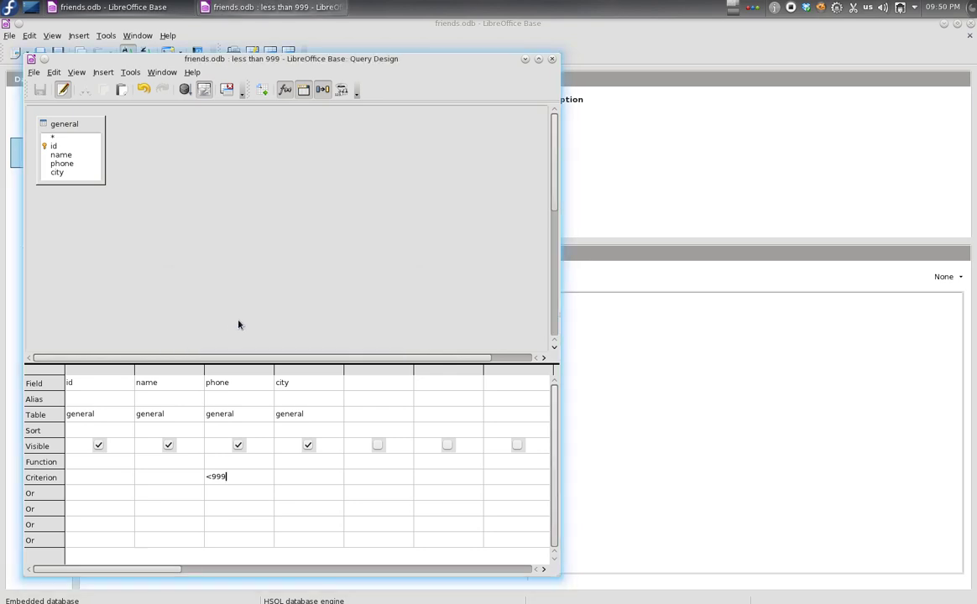
left_click(551, 59)
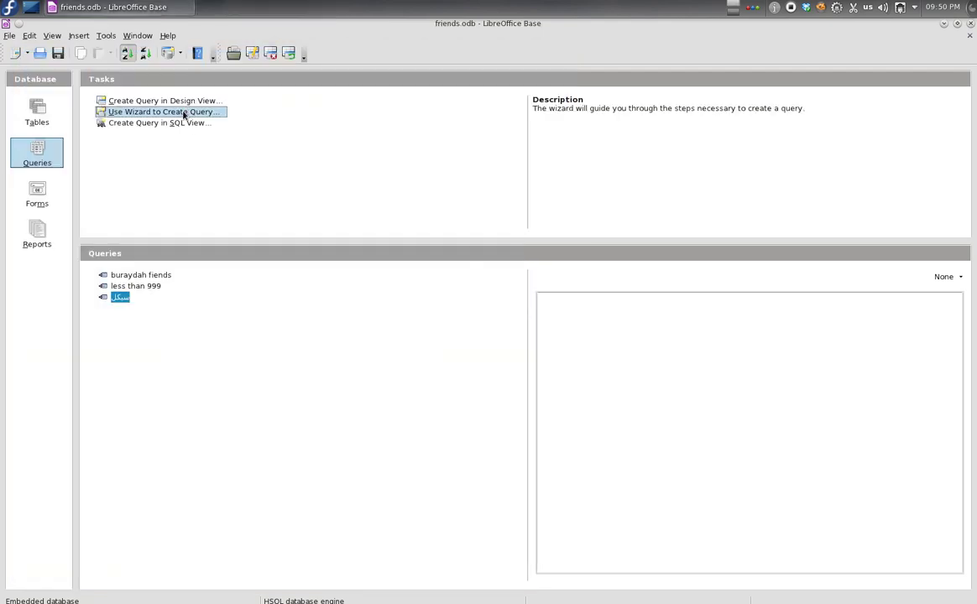
double_click(119, 286)
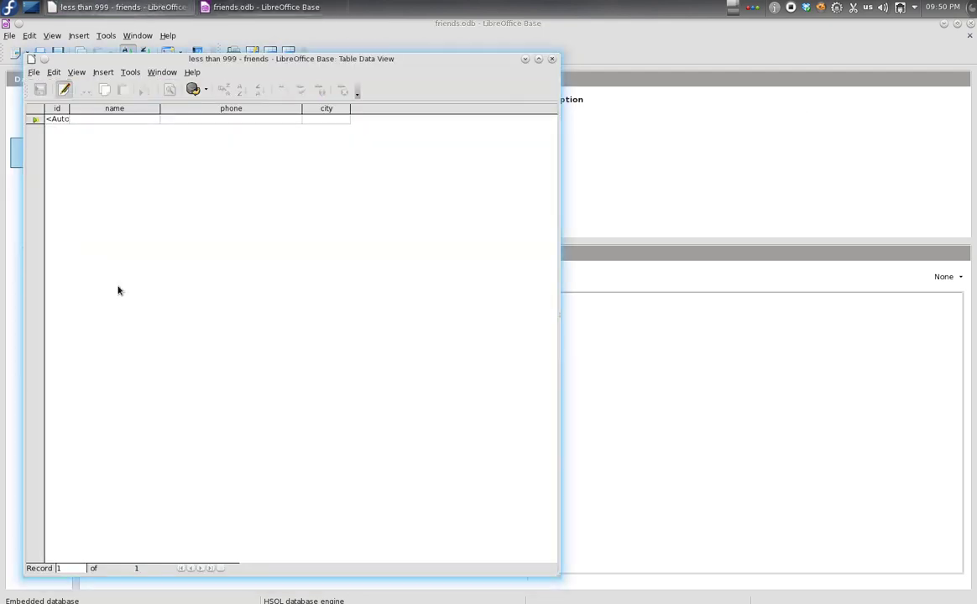
Examine the less than 999 query in Design View, including the phone column's available functions and its criterion.
key("ctrl+w")
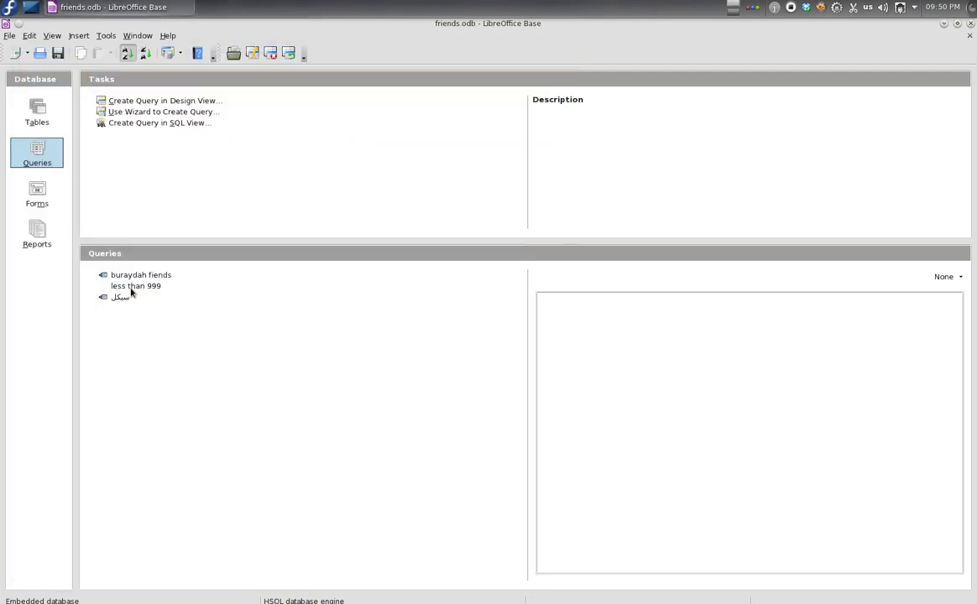
right_click(131, 290)
left_click(164, 336)
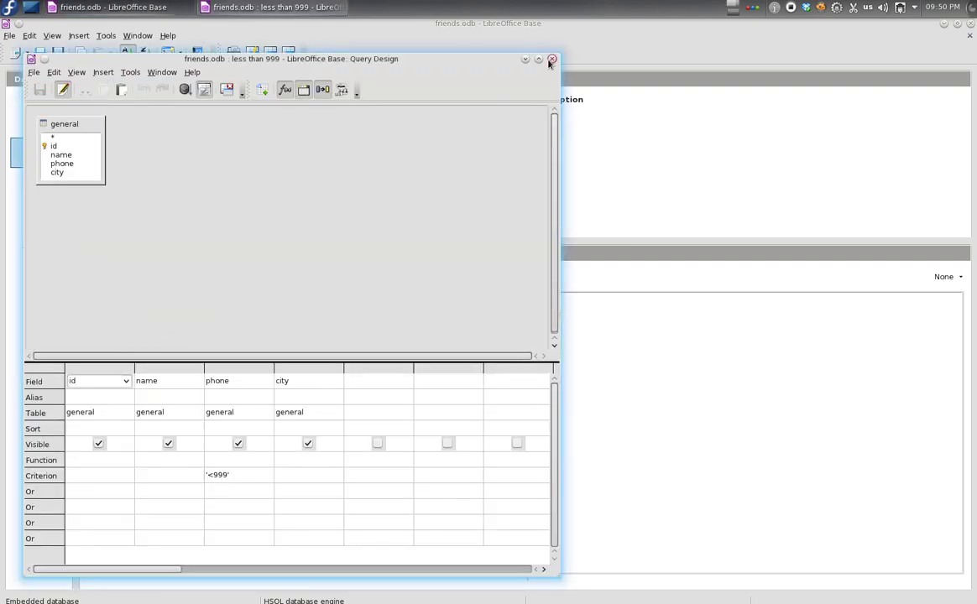
left_click(226, 460)
left_click(266, 460)
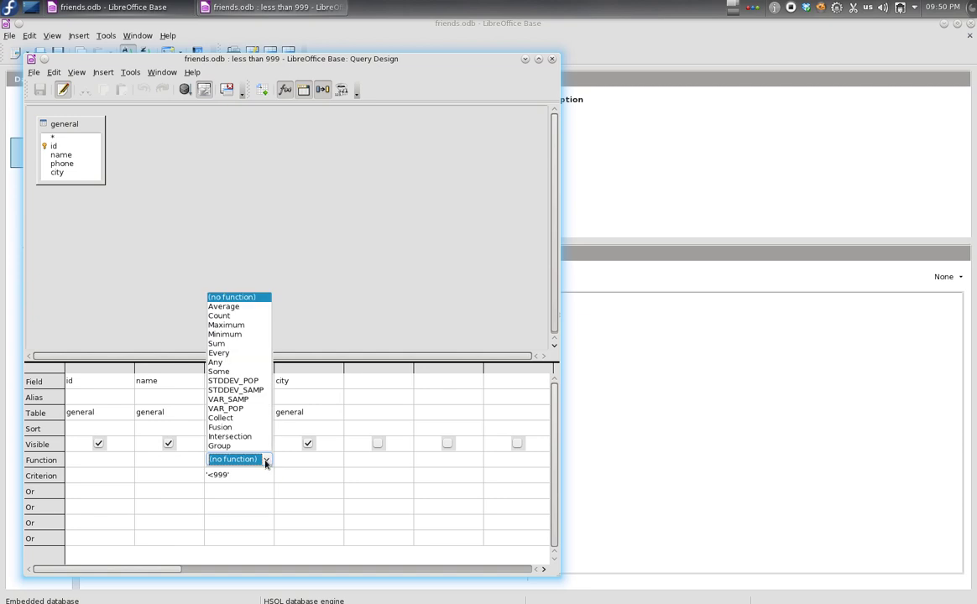
left_click(233, 494)
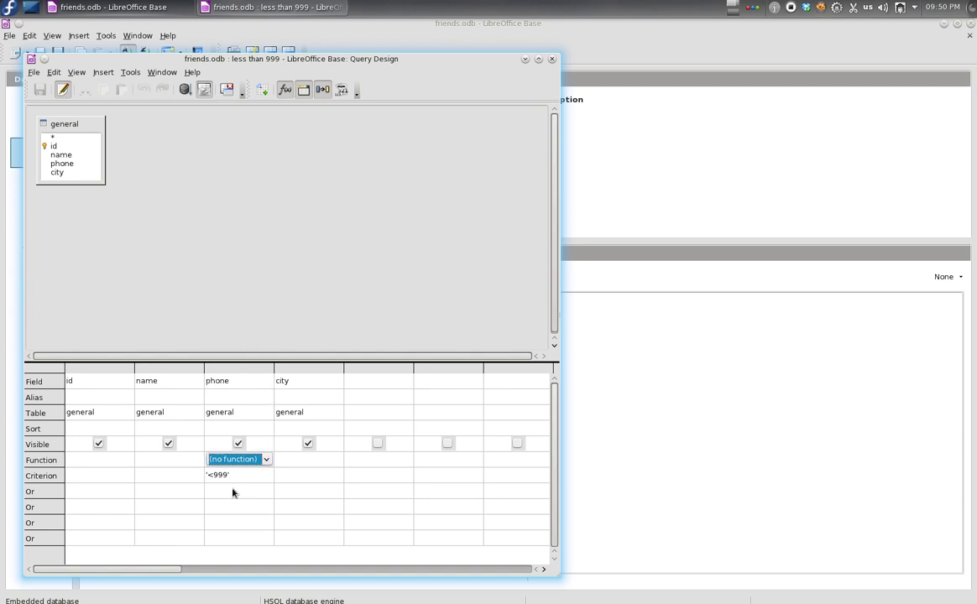
left_click(234, 493)
left_click(234, 474)
double_click(233, 474)
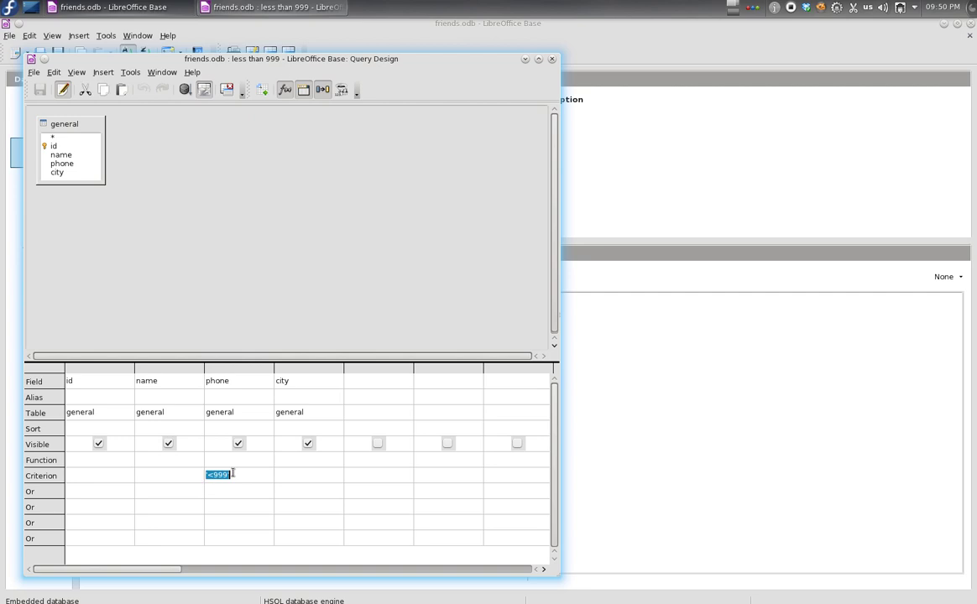
left_click(552, 58)
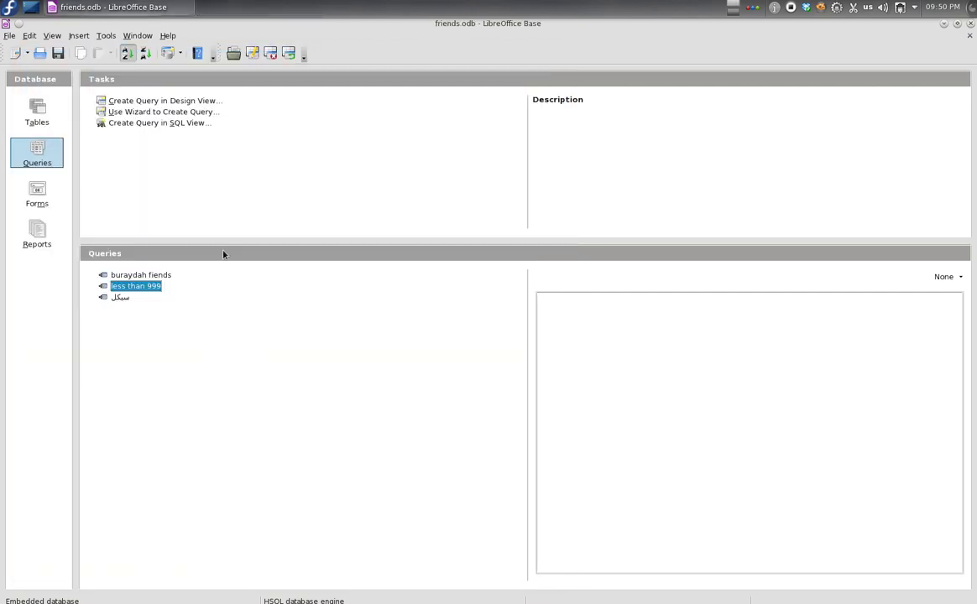
Change the comparison operator in the less than 999 query's SQL to <, and run the query to check its records.
right_click(115, 295)
left_click(126, 292)
right_click(126, 292)
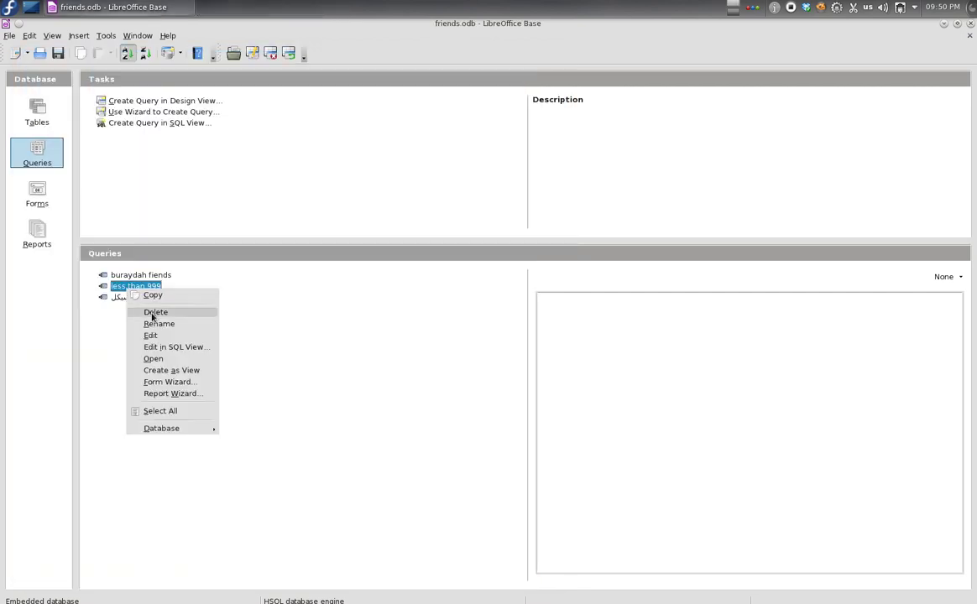
left_click(194, 347)
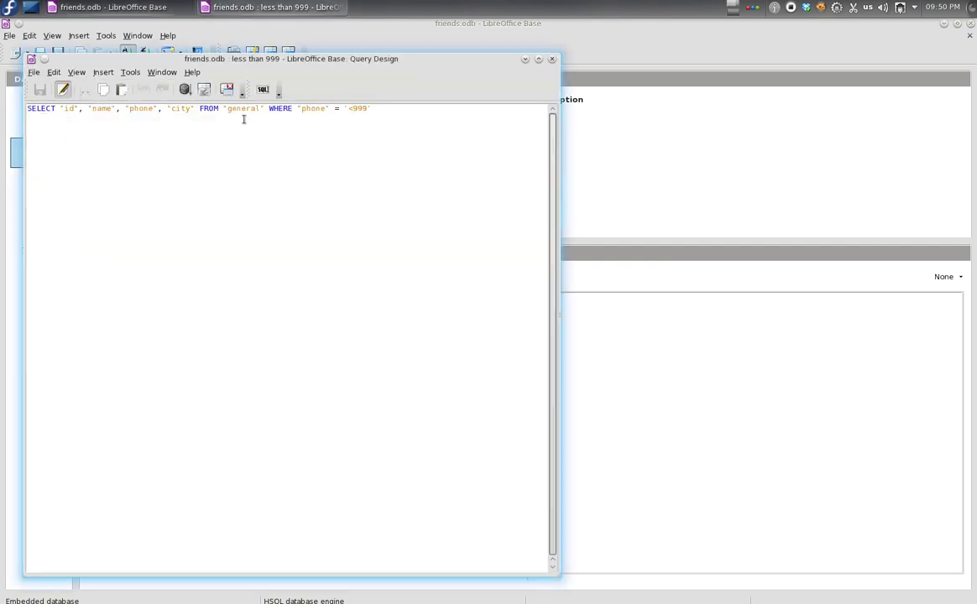
double_click(336, 109)
type("<")
key("BackSpace")
left_click(550, 60)
double_click(152, 286)
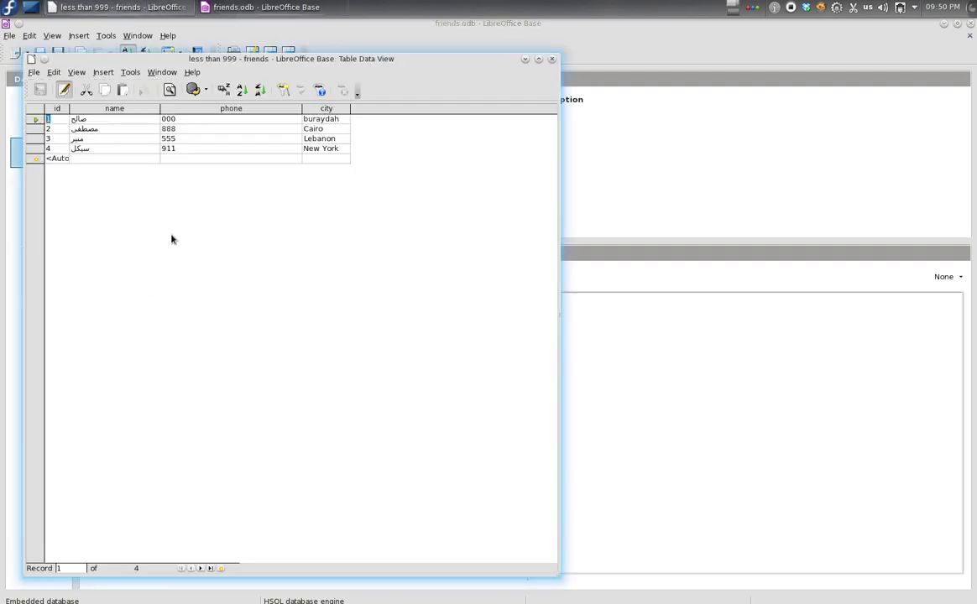
left_click(552, 59)
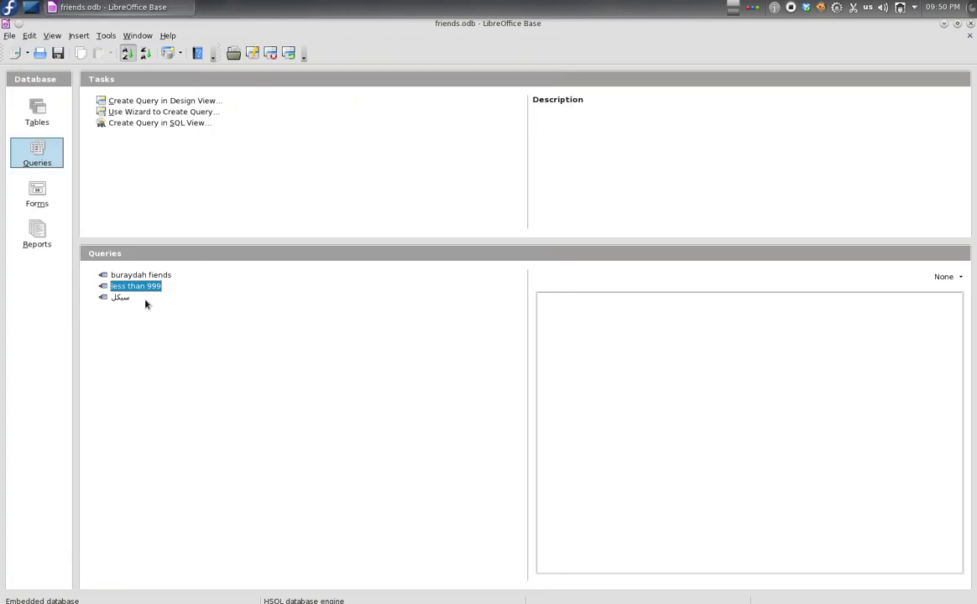
Create a query in SQL View with the statement select * from general where city = 'buraydah'.
left_click(180, 127)
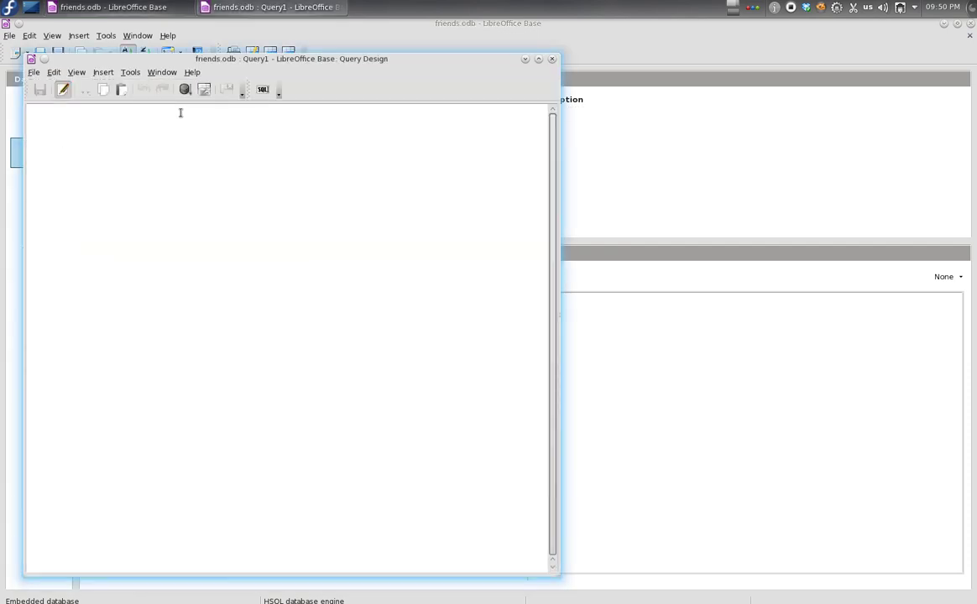
left_click_drag(188, 64, 384, 67)
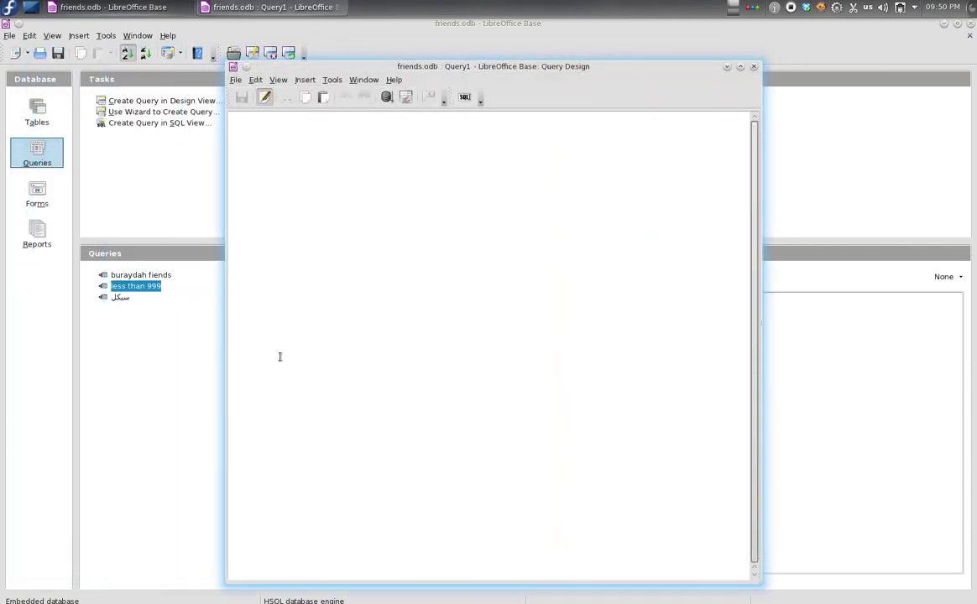
type("select g * from ge")
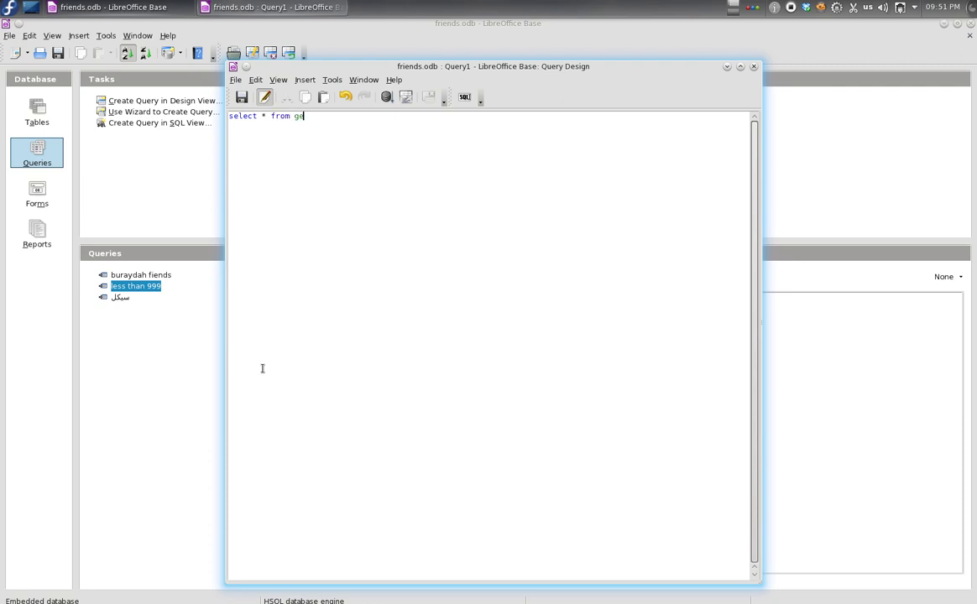
type("neral")
type("whre")
type("re ")
type("city")
type(" = 'bu")
type("raydah")
type("'")
Save the query as "from buraydah", and run it to check its records.
left_click(242, 97)
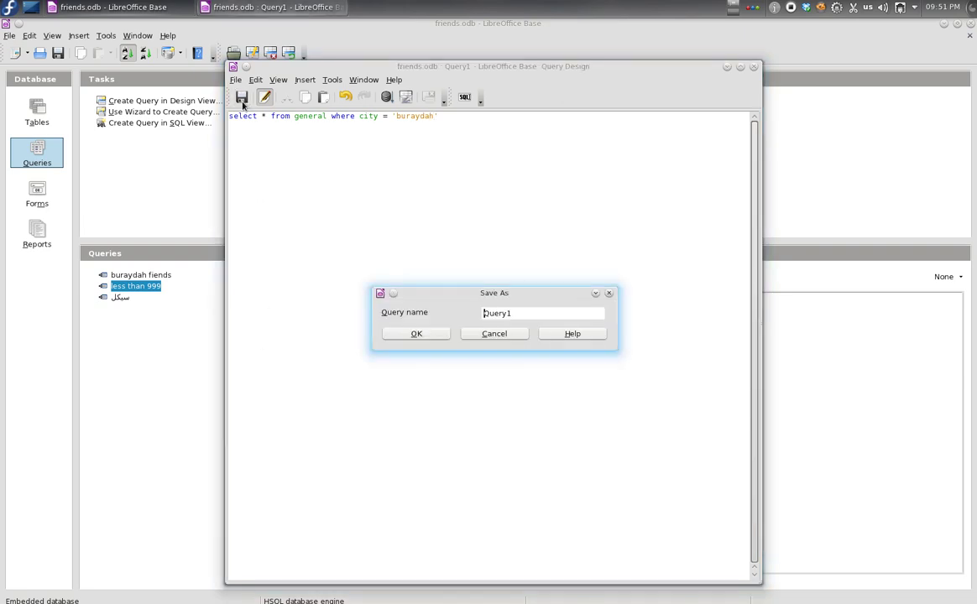
left_click_drag(530, 316, 427, 316)
type("from buraydah")
left_click(418, 335)
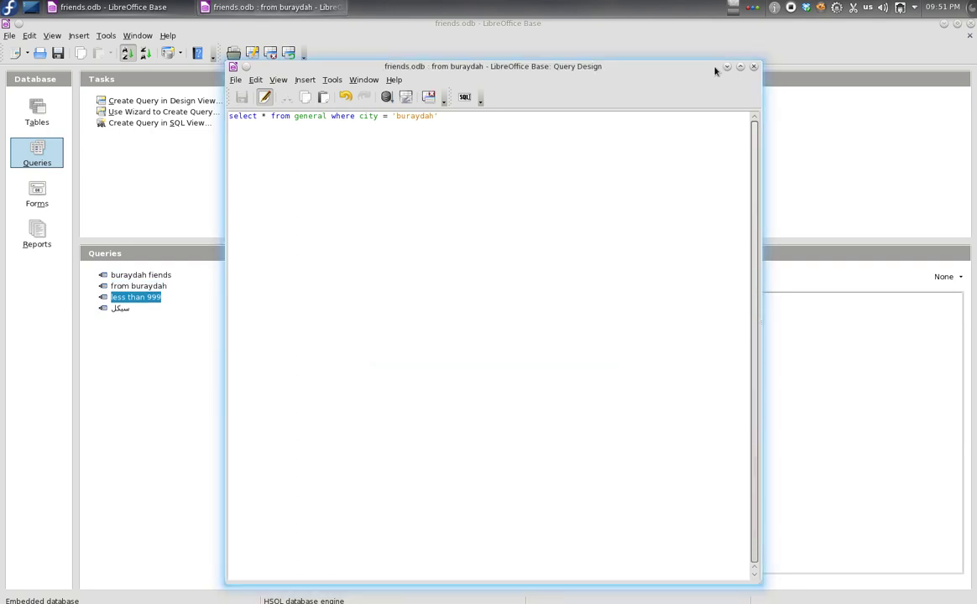
left_click(754, 67)
left_click(141, 287)
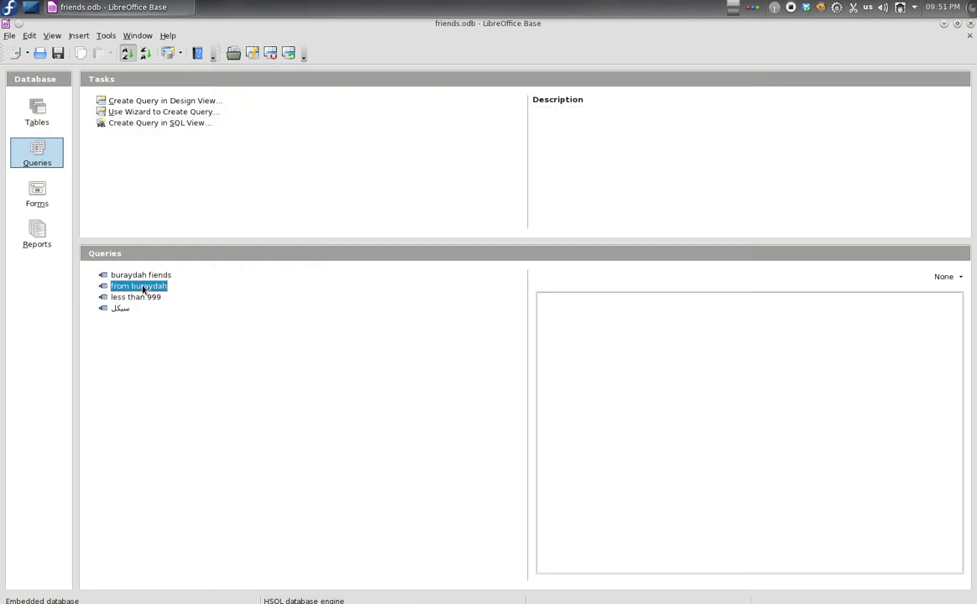
double_click(141, 286)
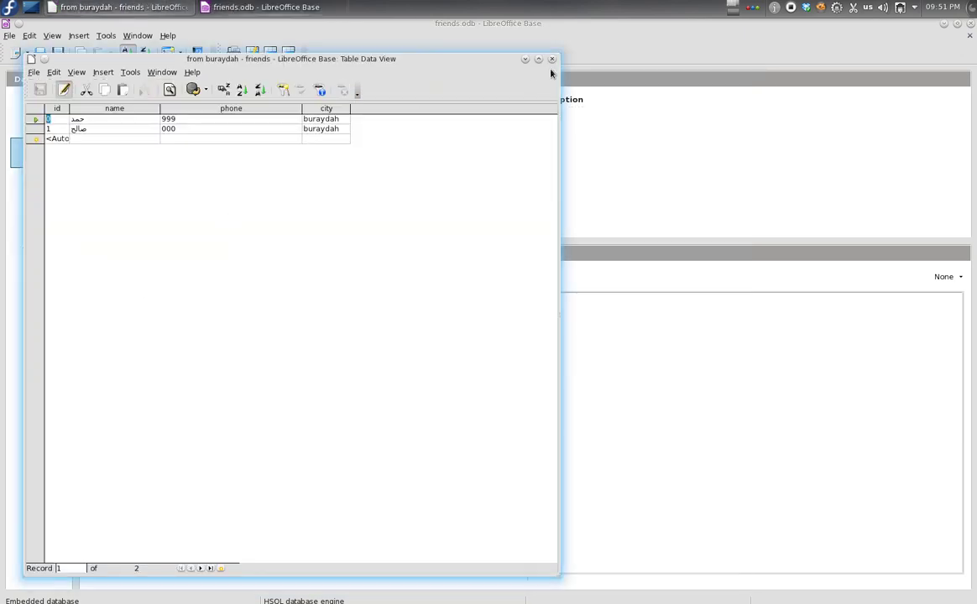
left_click(552, 59)
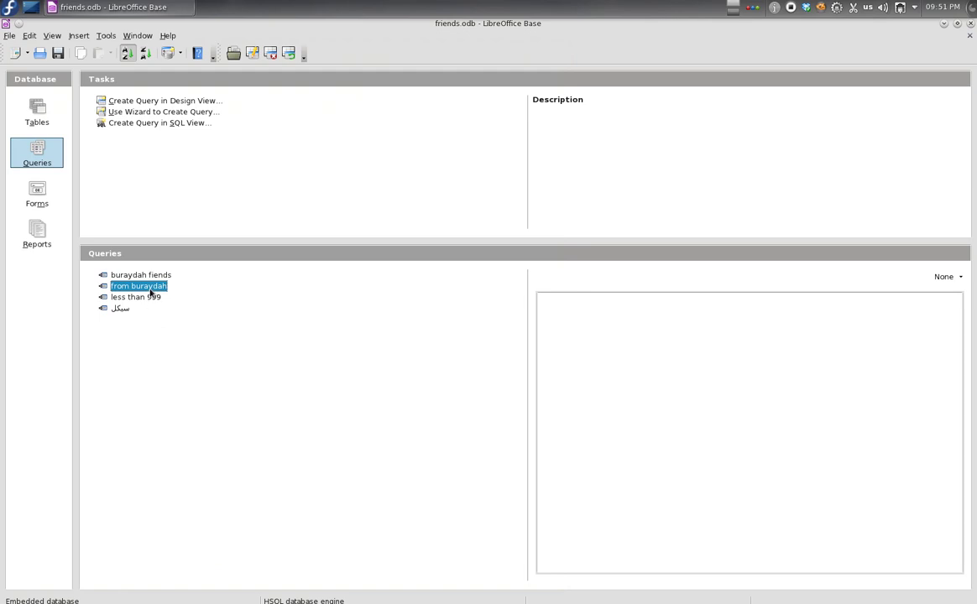
Examine how the from buraydah query's fields and criterion are laid out in Design View.
right_click(151, 289)
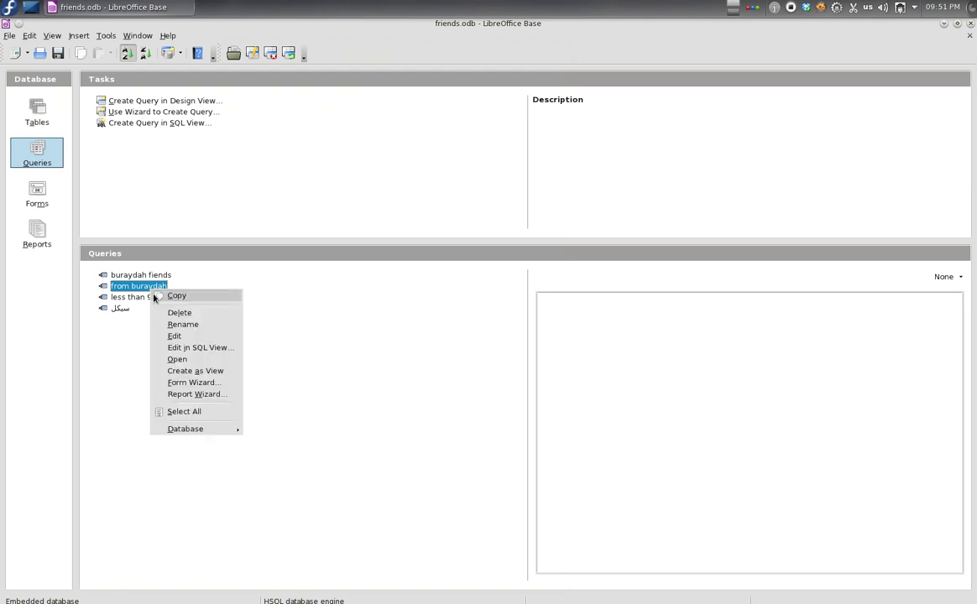
left_click(197, 337)
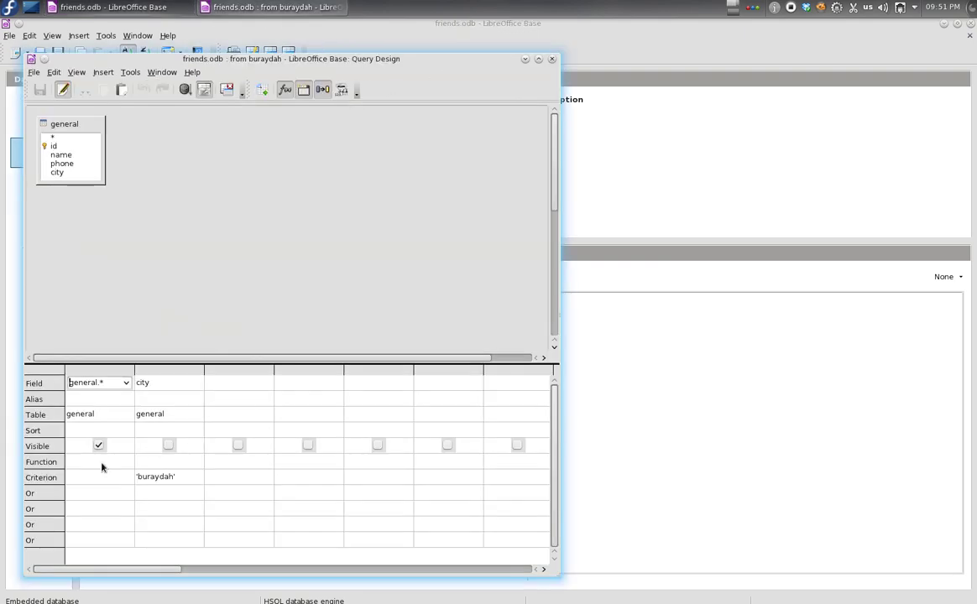
left_click(551, 59)
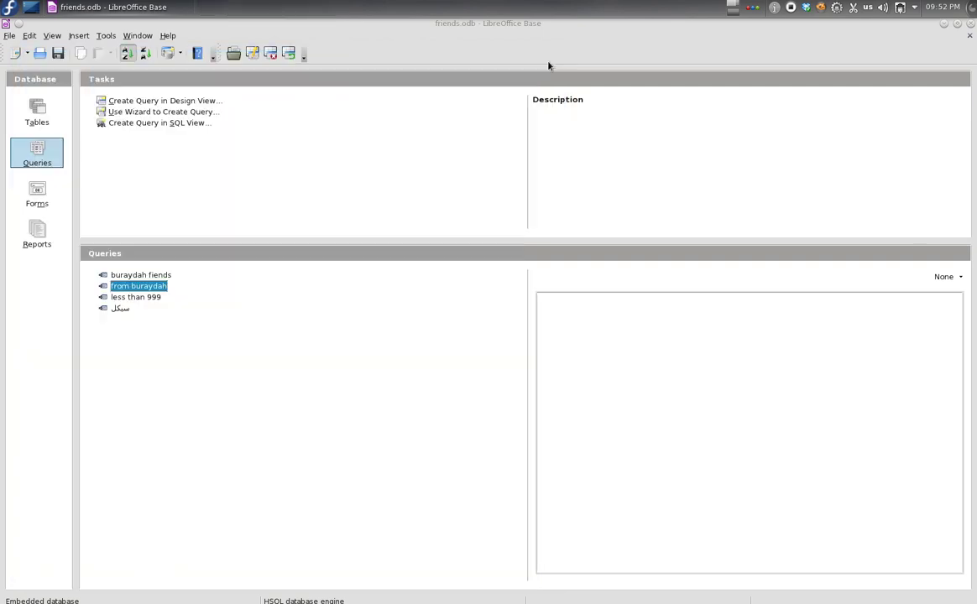
In the from buraydah query's SQL, change the field used in the WHERE condition to "phone".
right_click(122, 286)
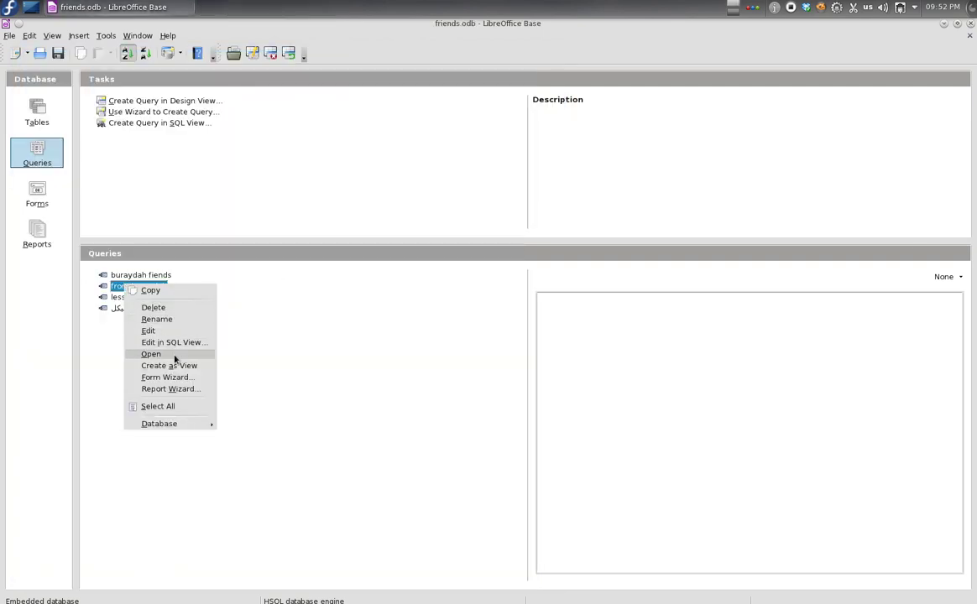
left_click(173, 343)
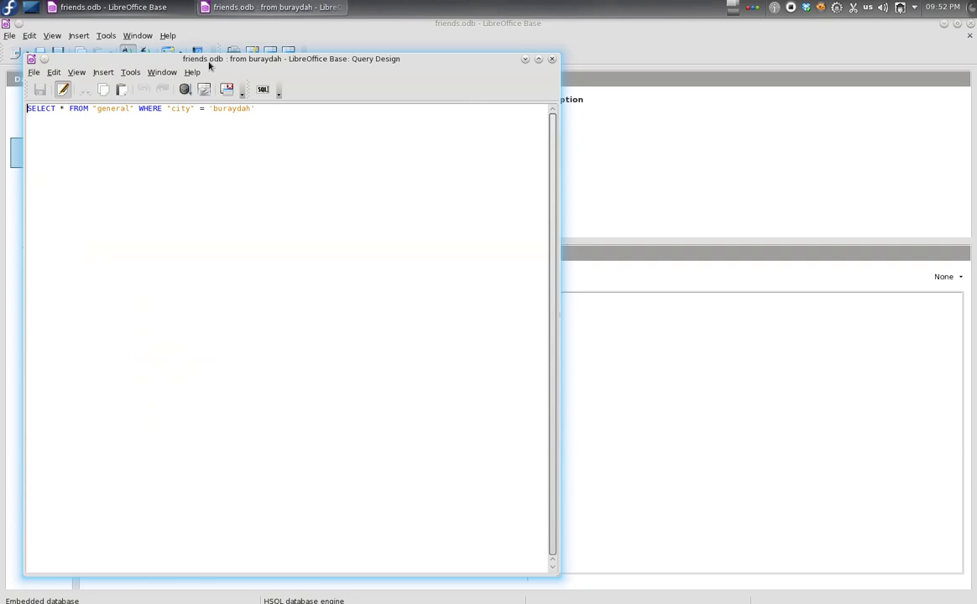
left_click(176, 49)
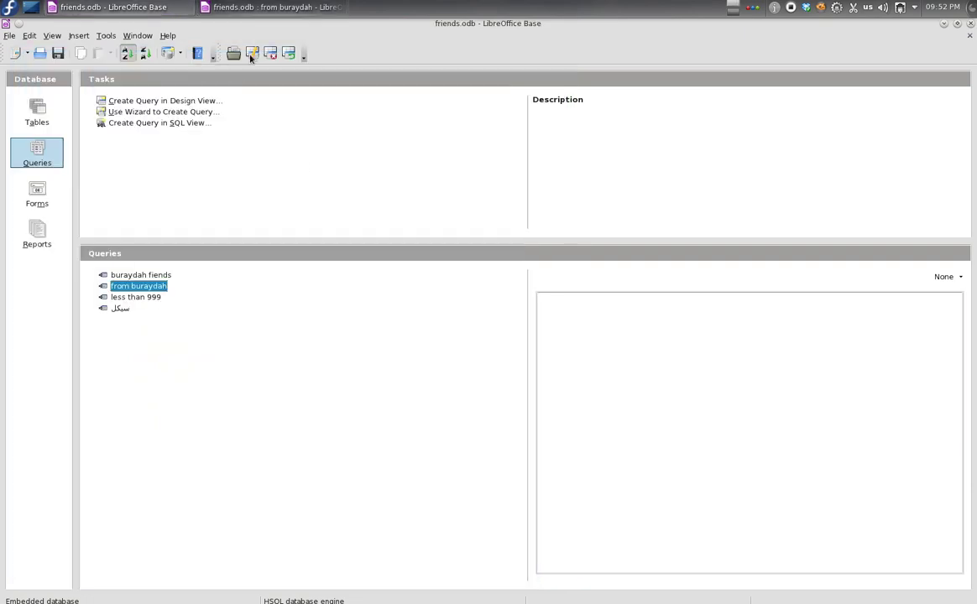
left_click(246, 7)
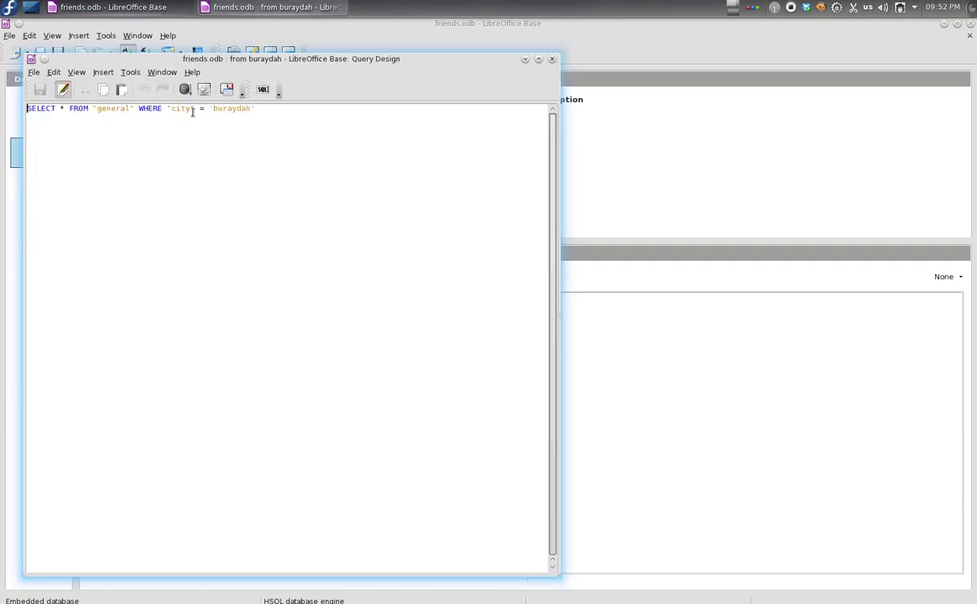
double_click(178, 110)
type("one")
key("Right")
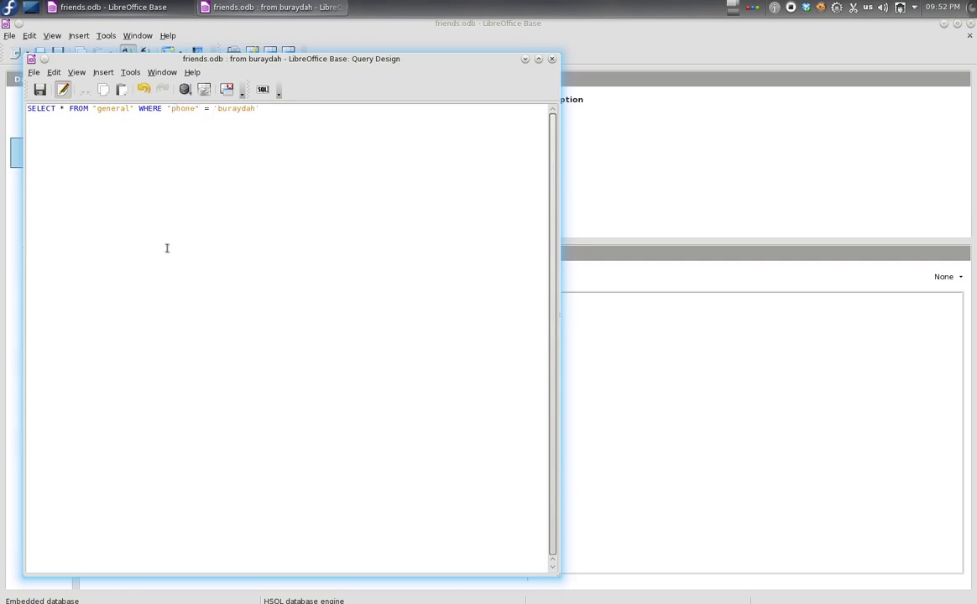
Set the value of the phone condition to 911, and run the saved query to check its records.
key("shift+Right")
key("shift+Right")
key("shift+Right")
key("shift+Right")
key("shift+Right")
type("9")
left_click(552, 59)
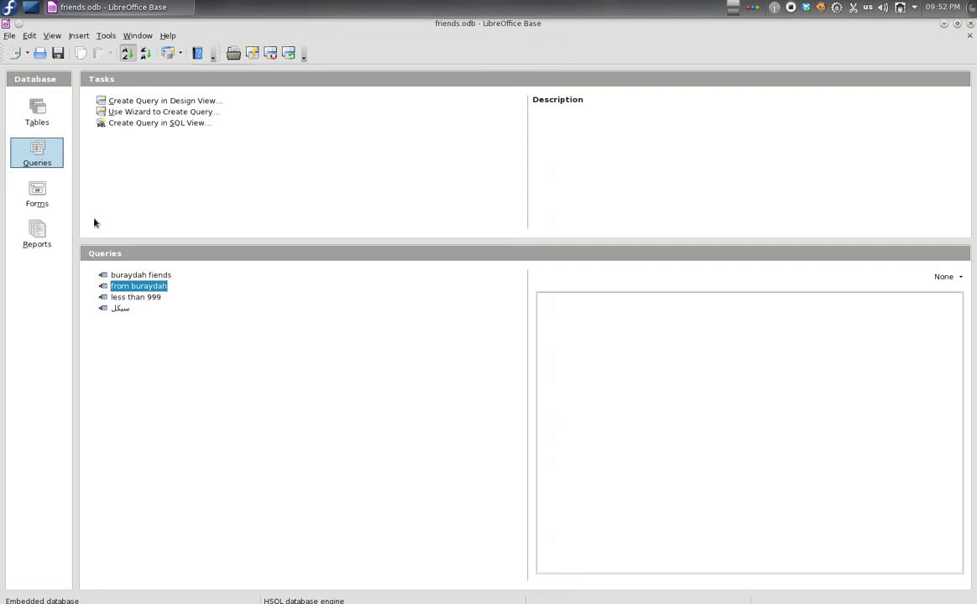
double_click(129, 286)
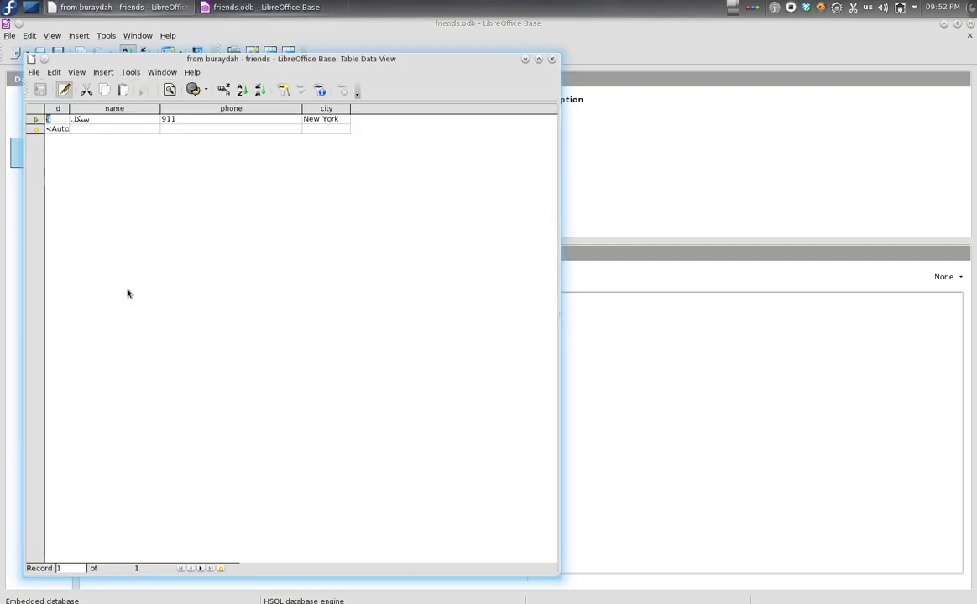
left_click(553, 58)
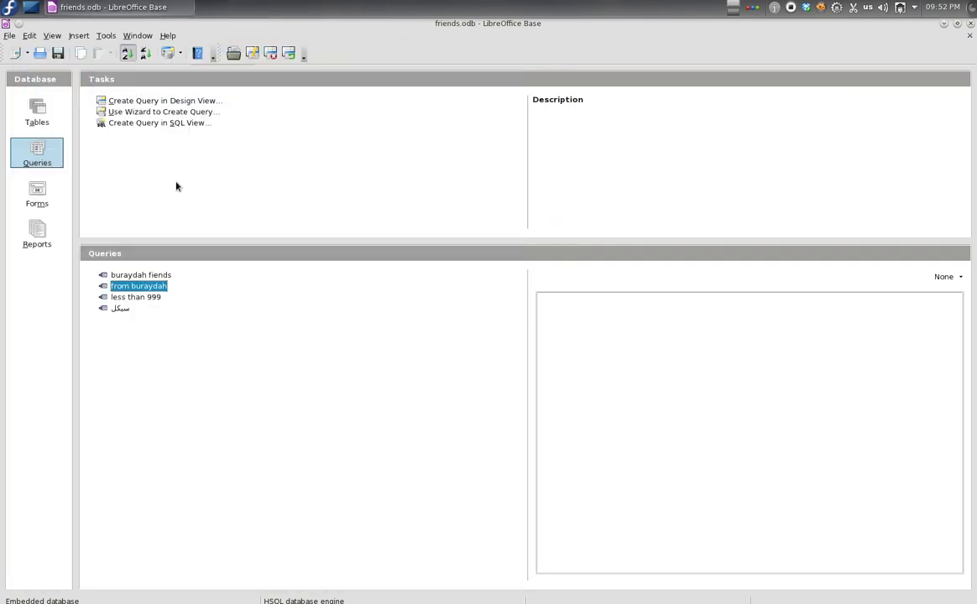
Create another query in SQL View with the statement select * from general where phone <> 911.
left_click(170, 123)
type("select a")
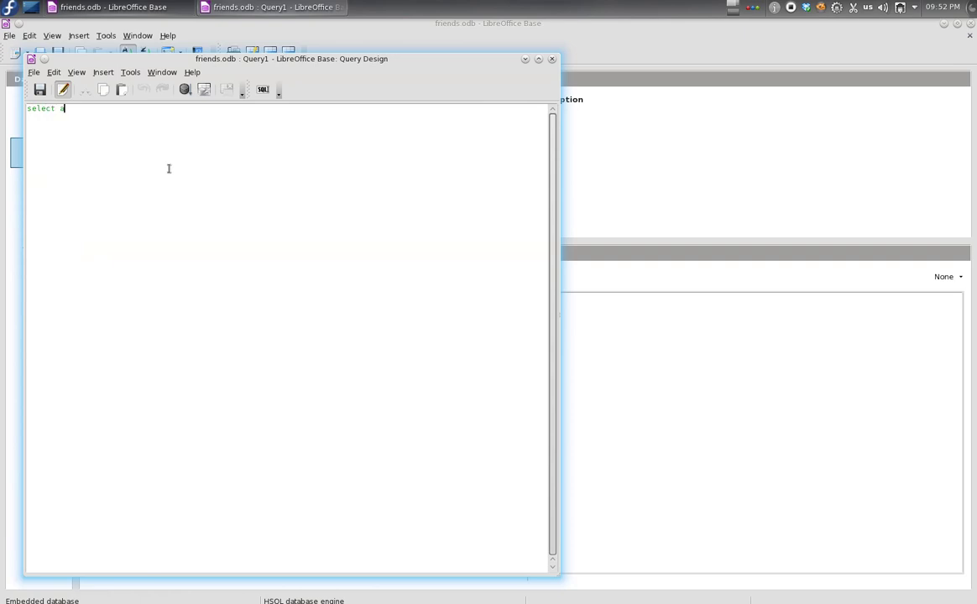
key("BackSpace")
type("* from general")
left_click_drag(172, 68, 334, 75)
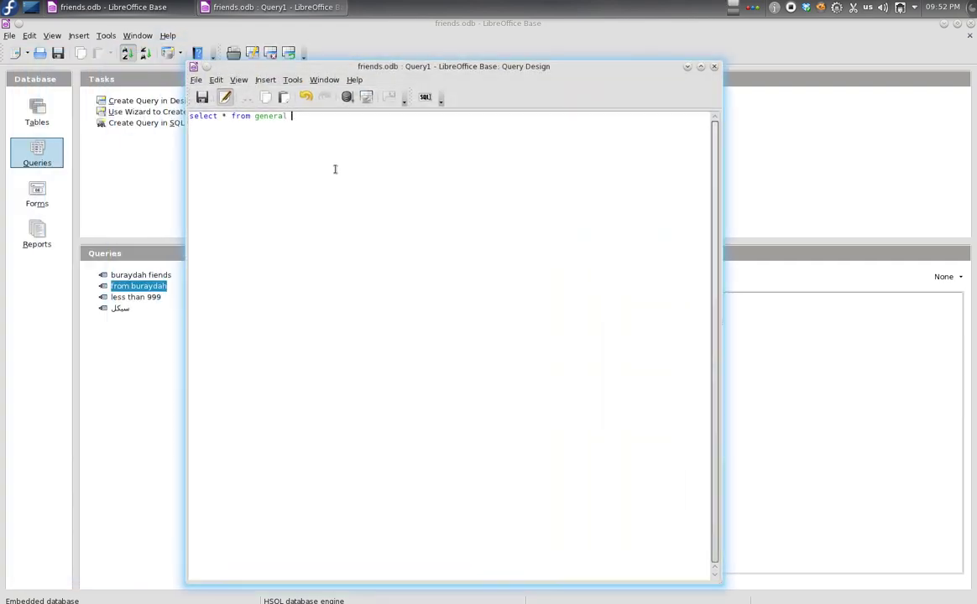
type("whe")
type("re phone <> 911")
Save the query as "without 911", and run it to check its records.
left_click(203, 98)
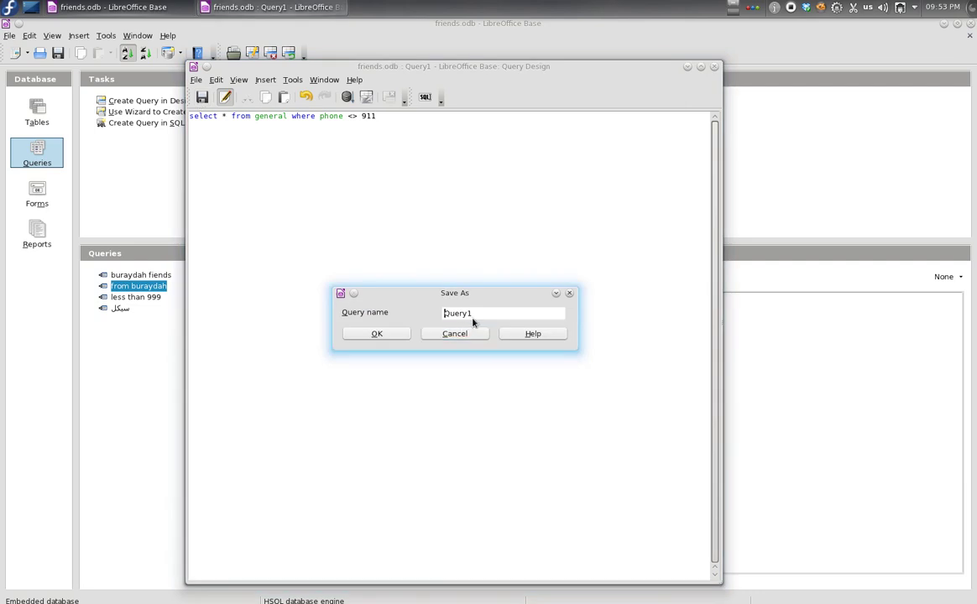
left_click_drag(474, 314, 393, 315)
type("wh")
left_click(386, 333)
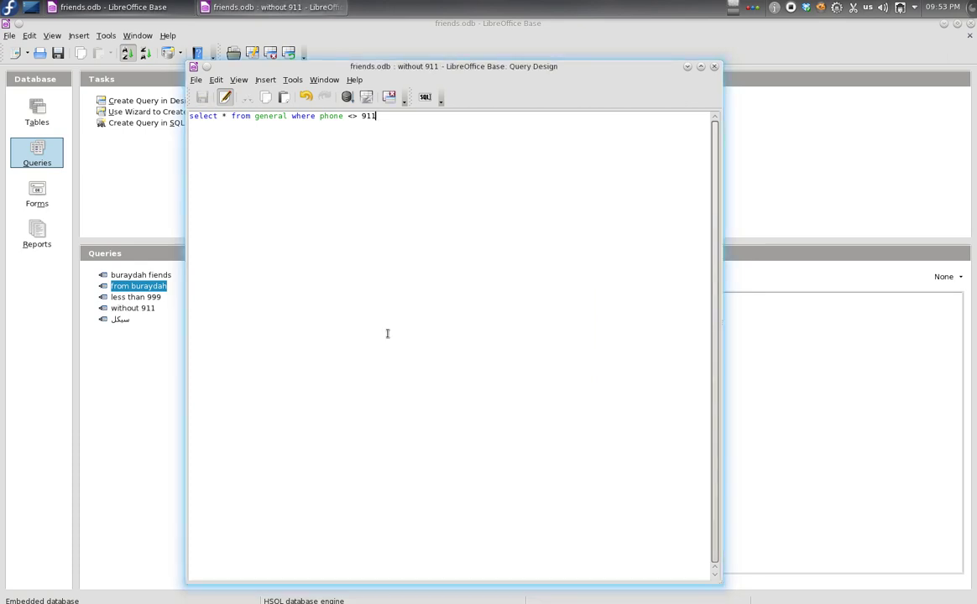
left_click(715, 65)
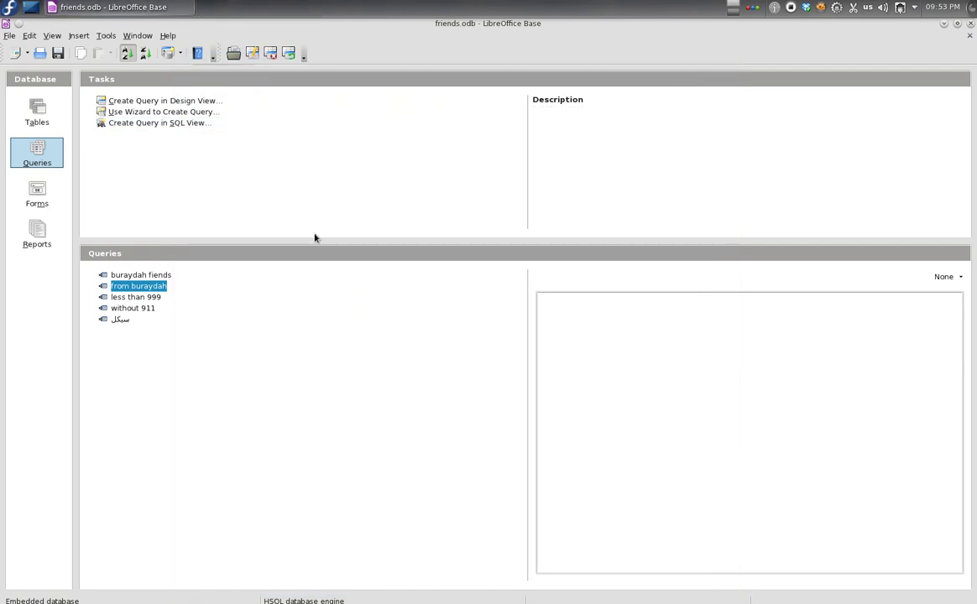
left_click(148, 309)
double_click(148, 309)
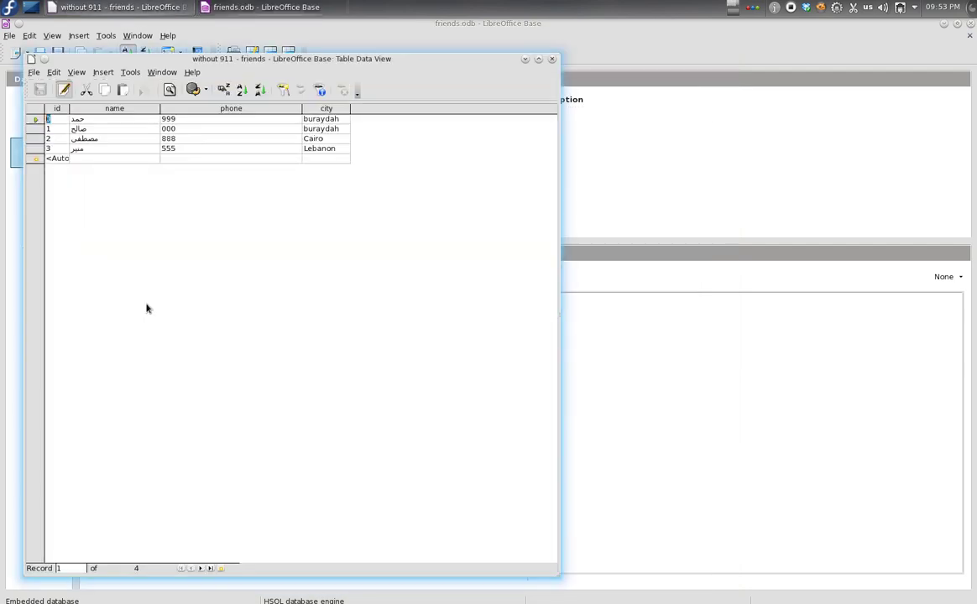
Close the records of the without 911 query and show the database's forms section.
left_click(551, 59)
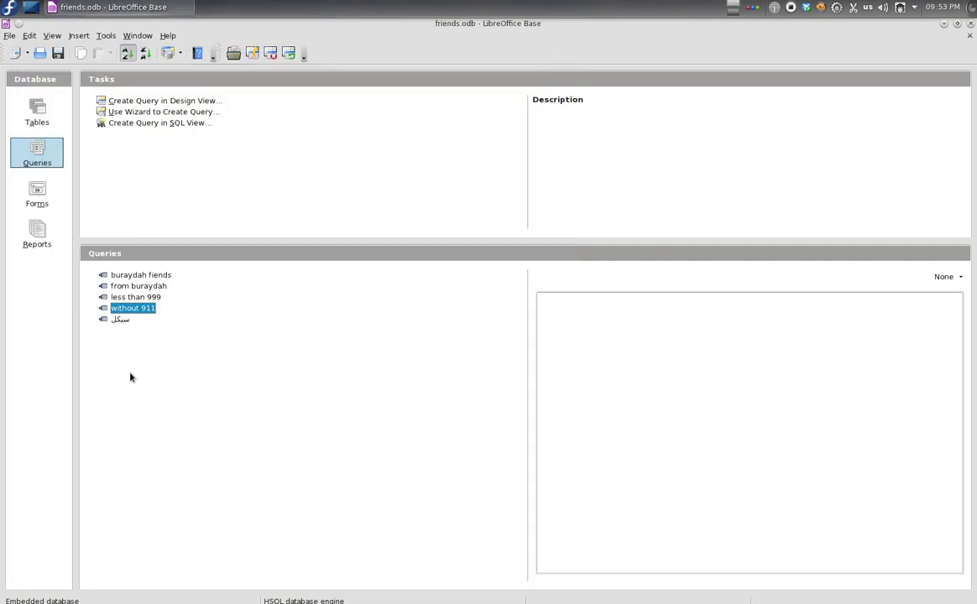
left_click(38, 197)
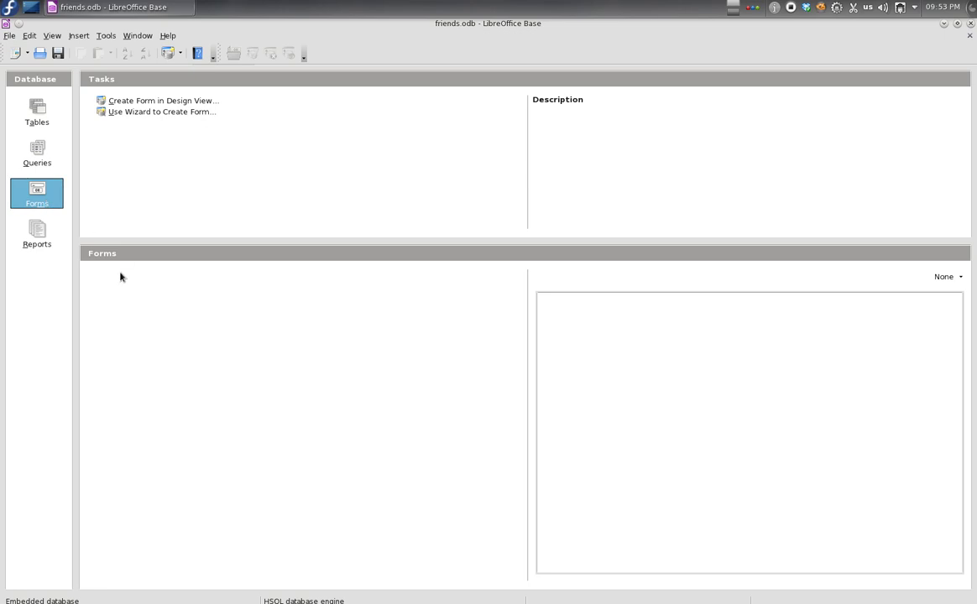
Set the user interface language to Arabic (Saudi Arabia) in the program's language options.
left_click(31, 37)
mouse_move(136, 39)
mouse_move(106, 36)
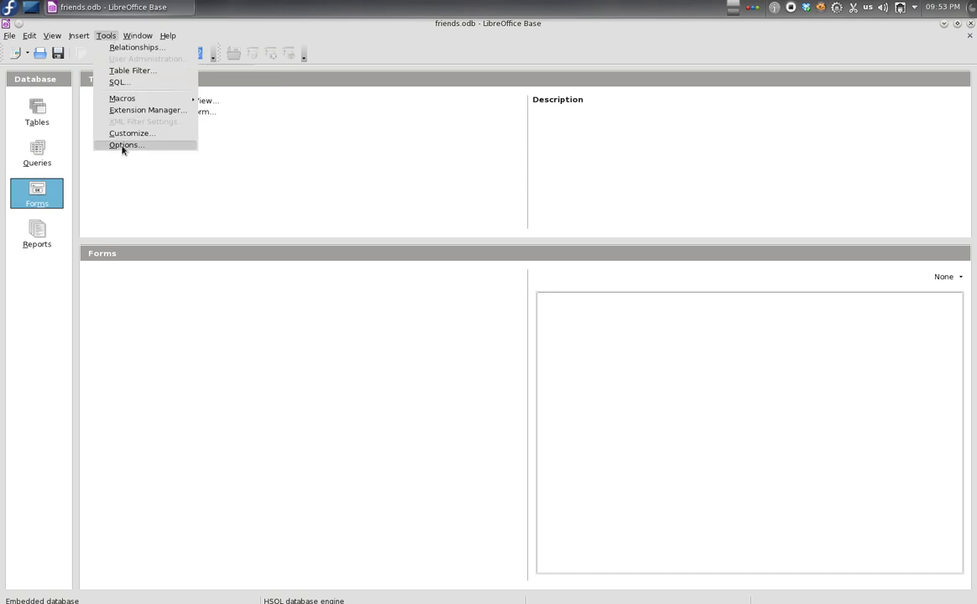
left_click(123, 146)
left_click(400, 418)
left_click(444, 418)
left_click(442, 428)
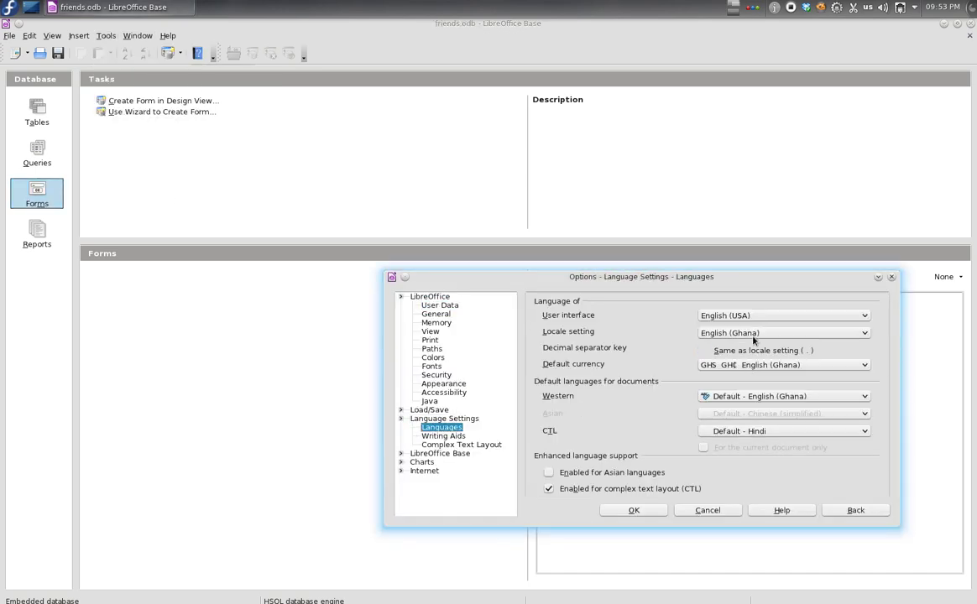
left_click(764, 315)
left_click(748, 331)
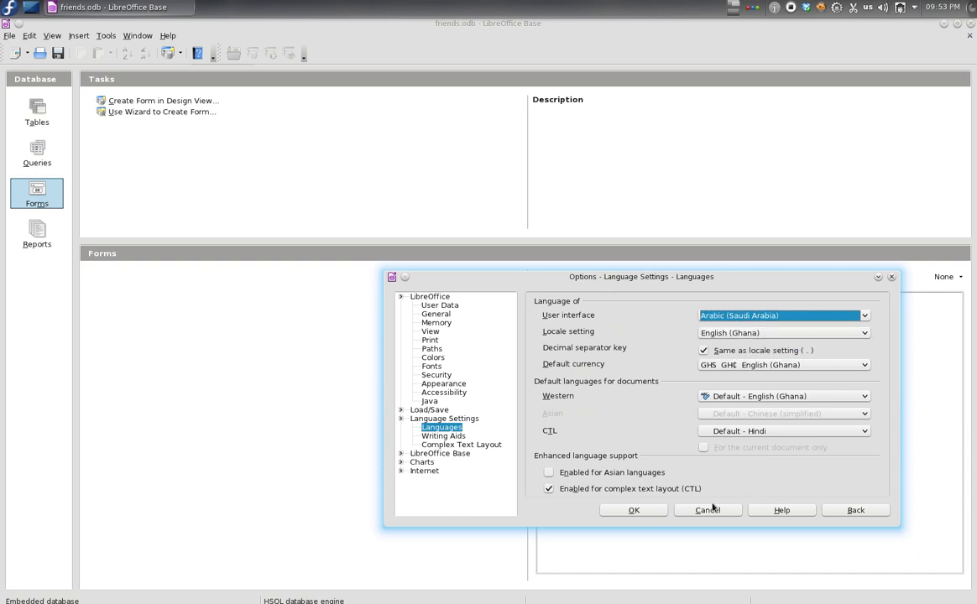
left_click(634, 510)
left_click(489, 345)
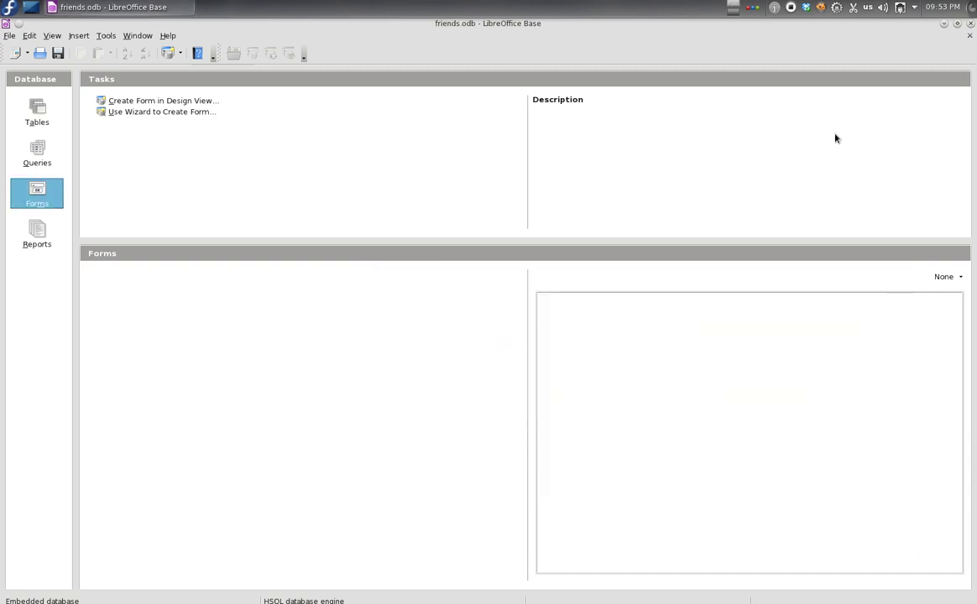
Close the friends database with its changes saved, and restart LibreOffice Base with the existing friends database file.
left_click(969, 23)
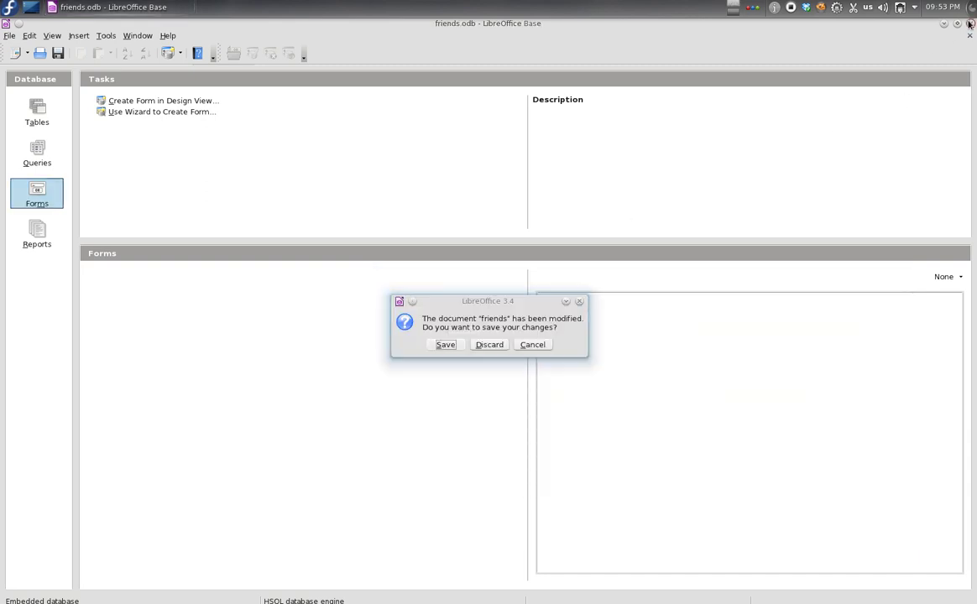
left_click(459, 347)
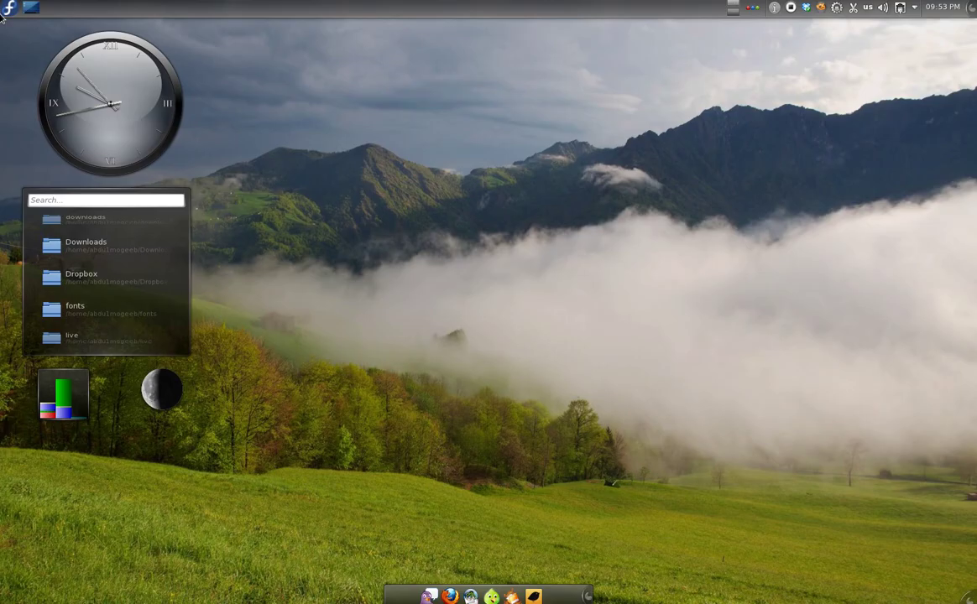
left_click(6, 7)
type("base")
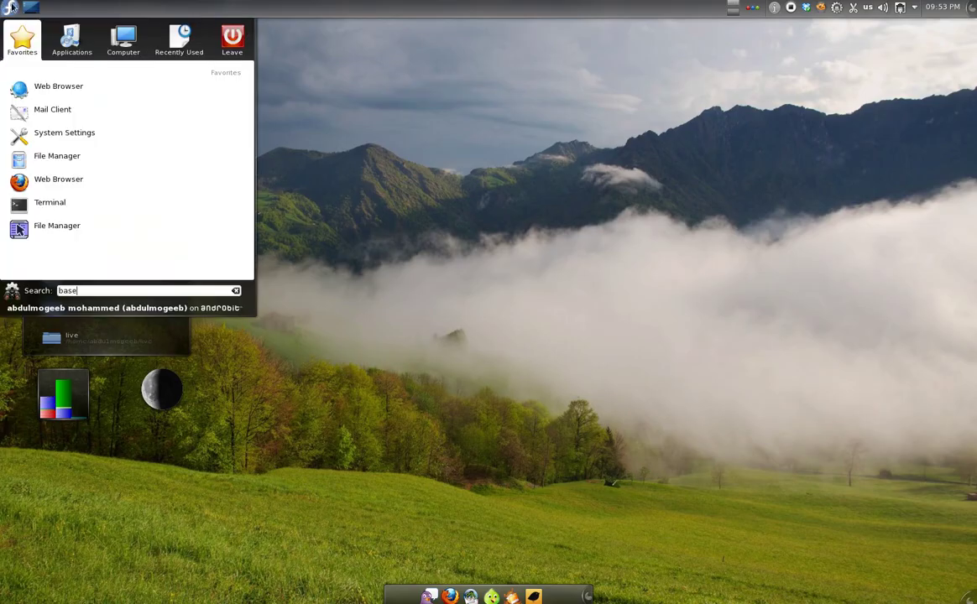
left_click(87, 37)
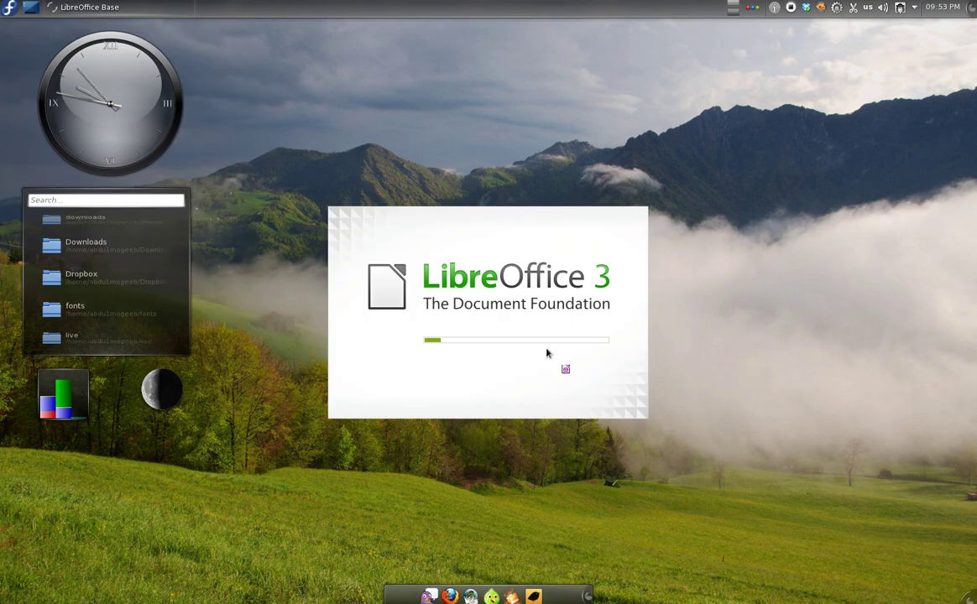
left_click(538, 303)
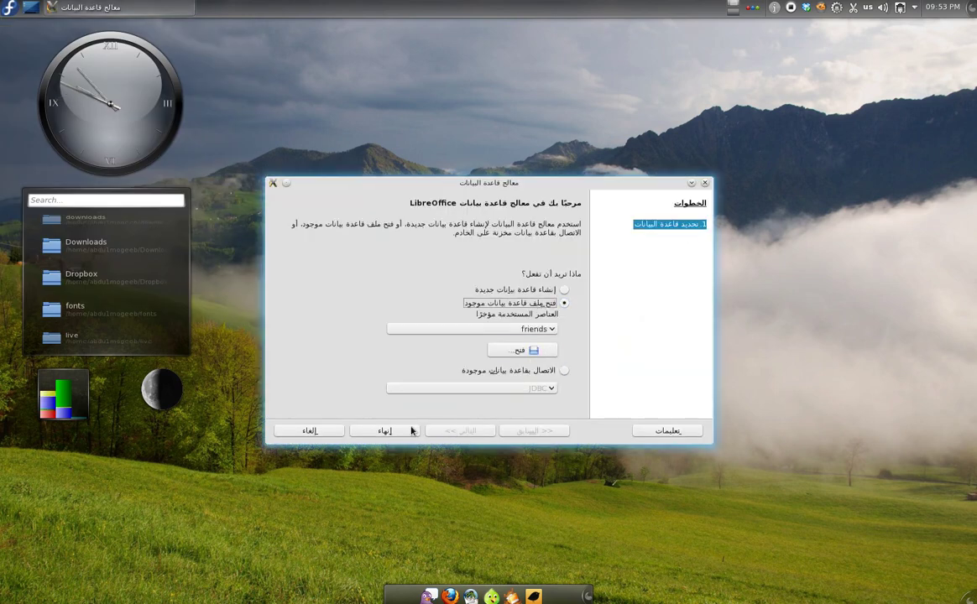
left_click(384, 431)
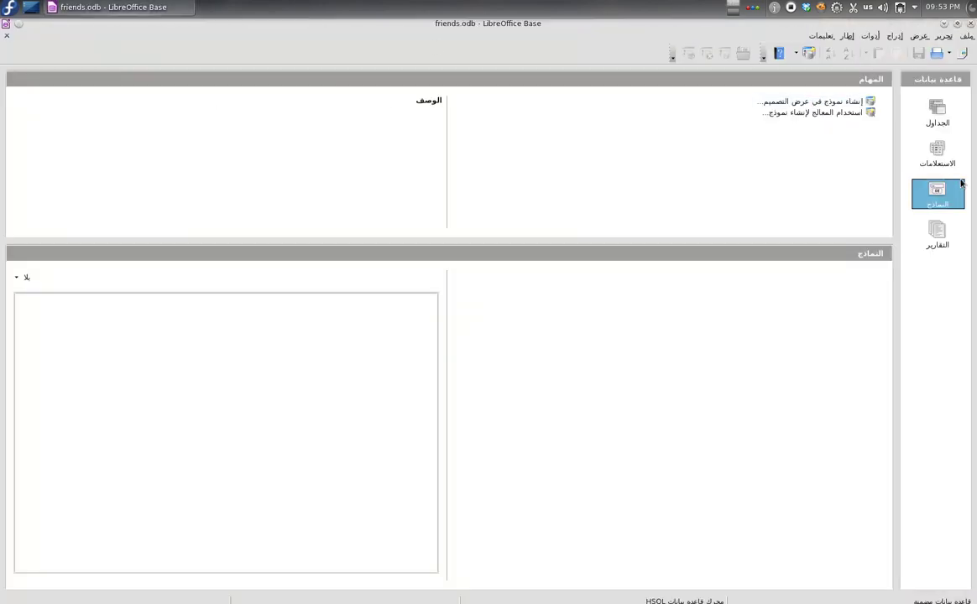
left_click(836, 102)
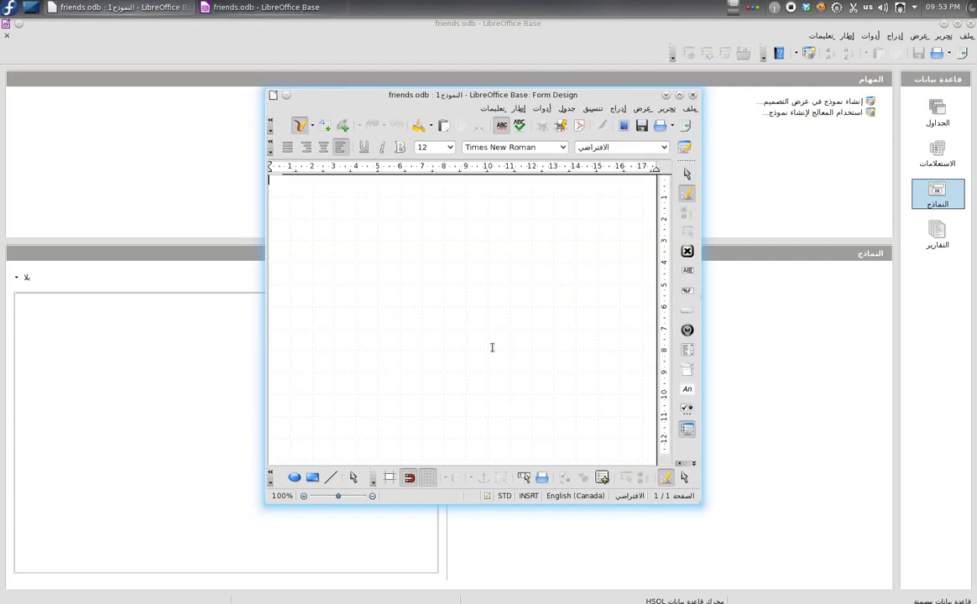
left_click(693, 96)
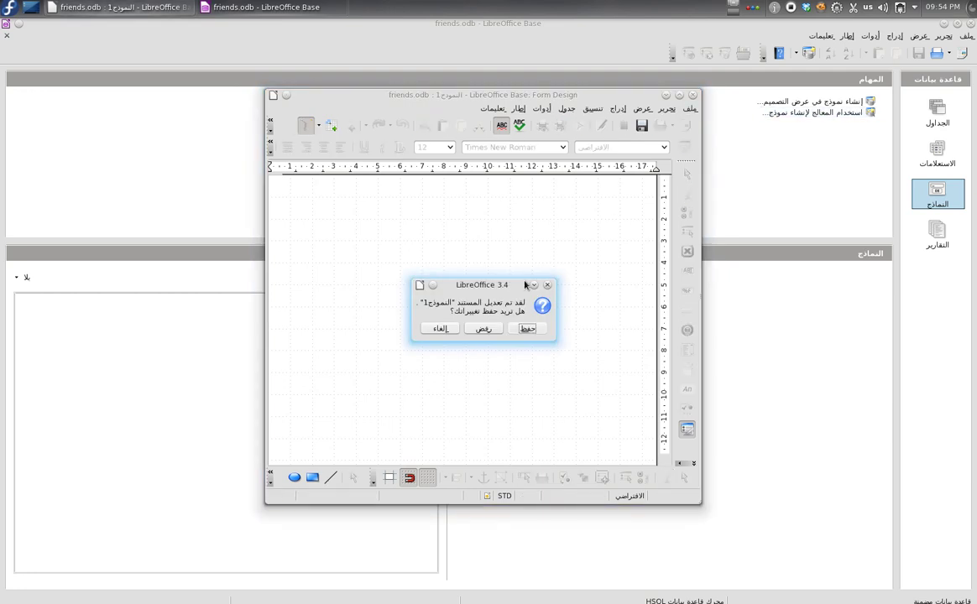
left_click(483, 328)
Start a form with the wizard based on the general table, using the fields name, phone and city without a subform.
left_click(825, 113)
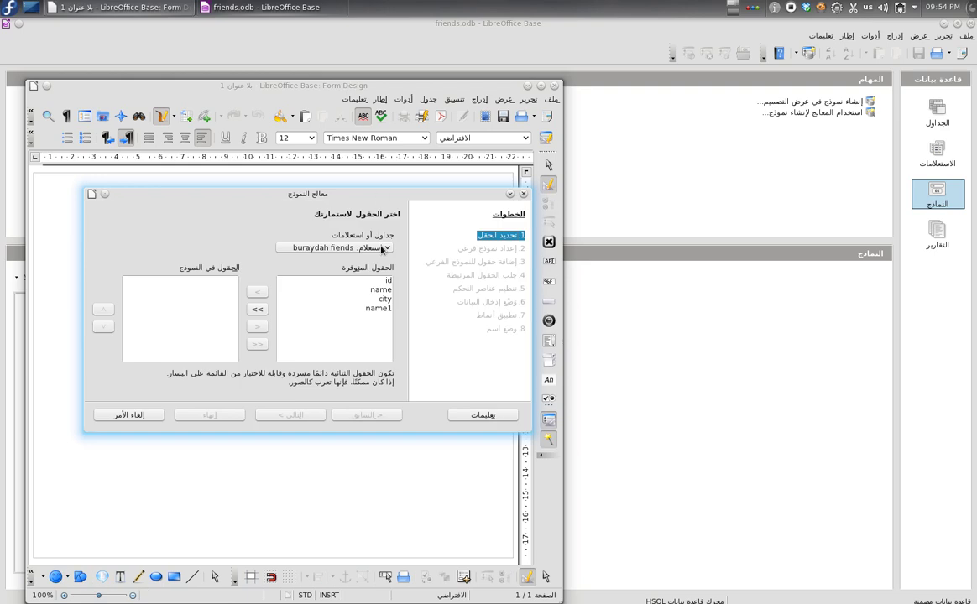
left_click(383, 249)
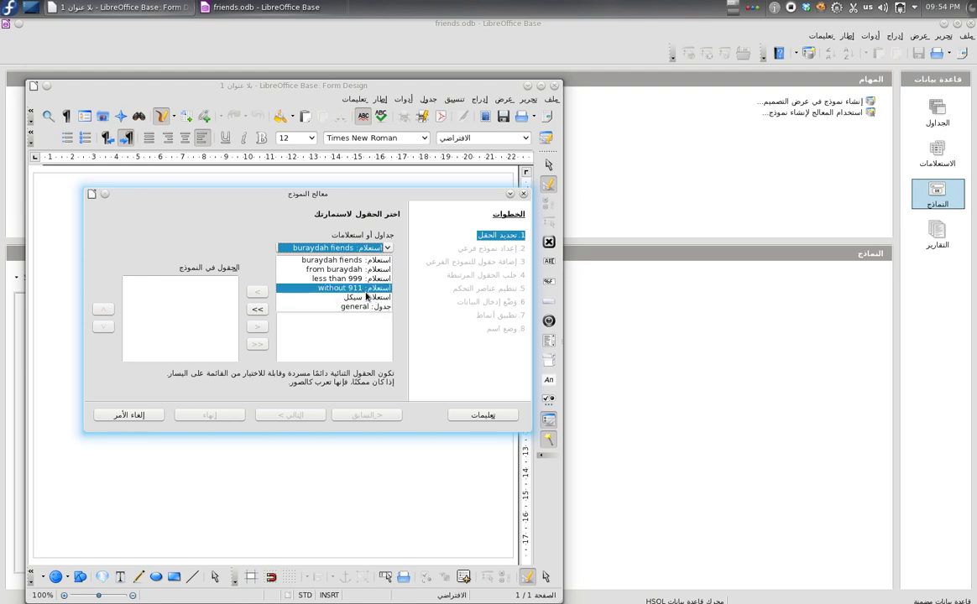
left_click(359, 307)
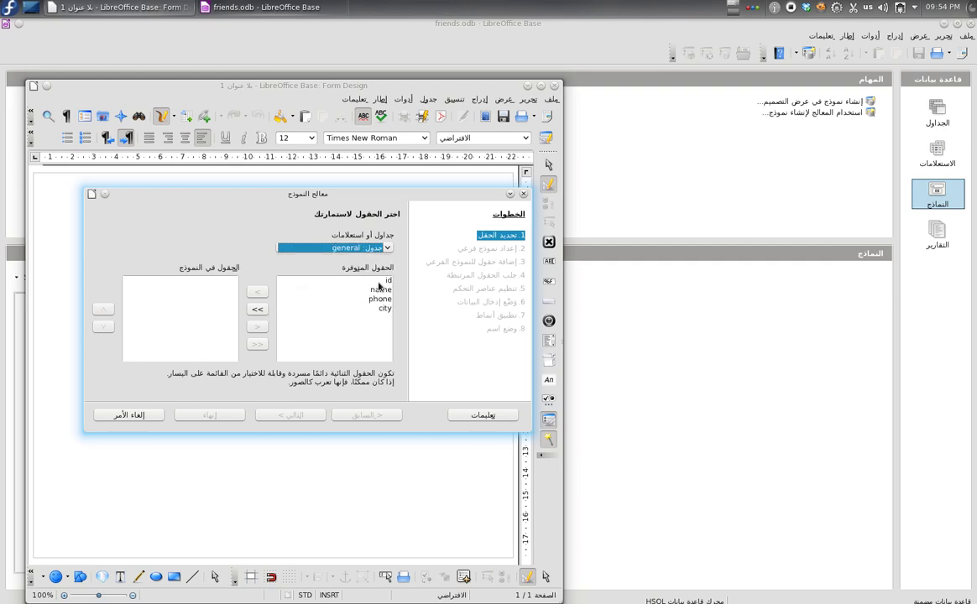
left_click(259, 310)
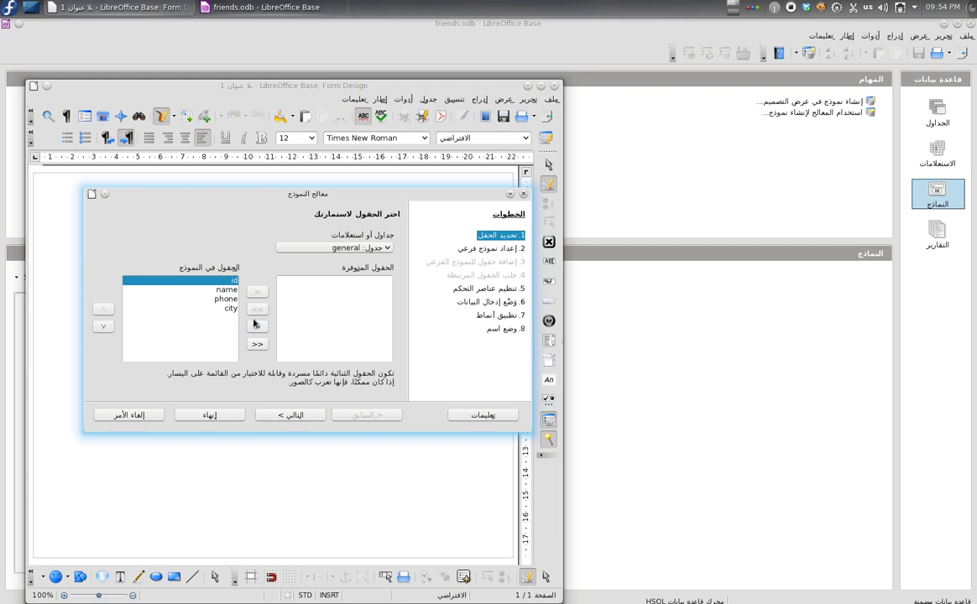
left_click(257, 326)
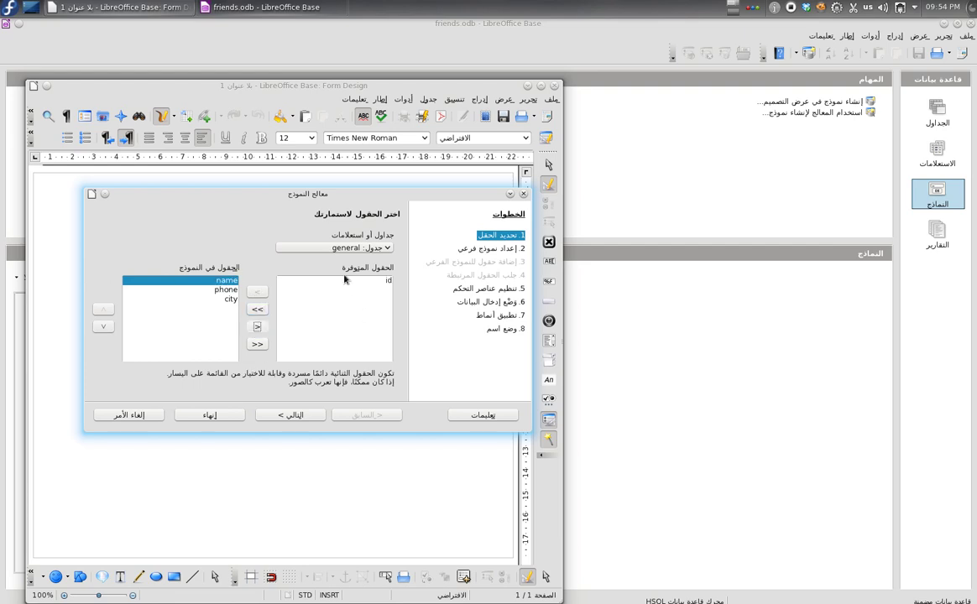
left_click(300, 418)
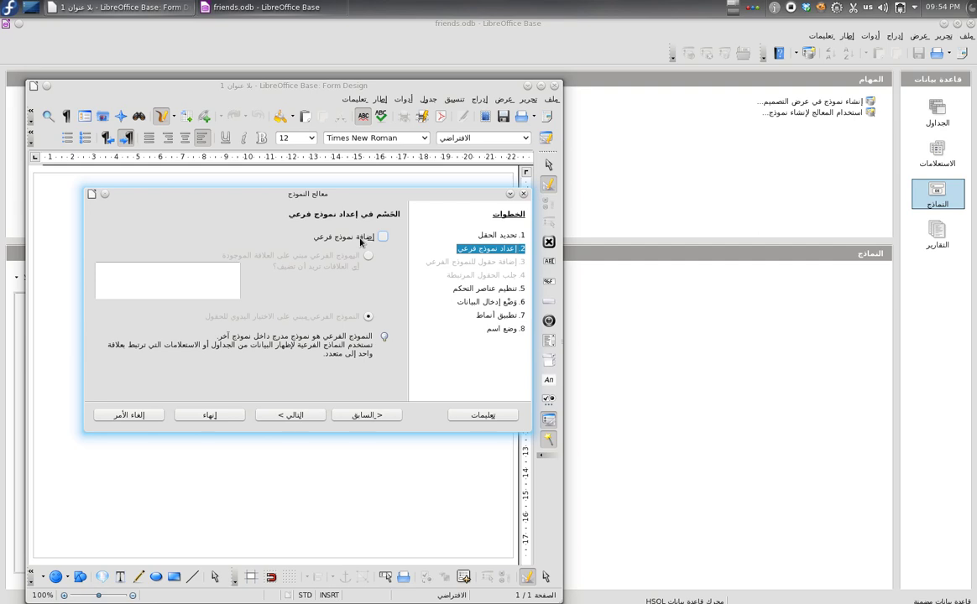
left_click(307, 416)
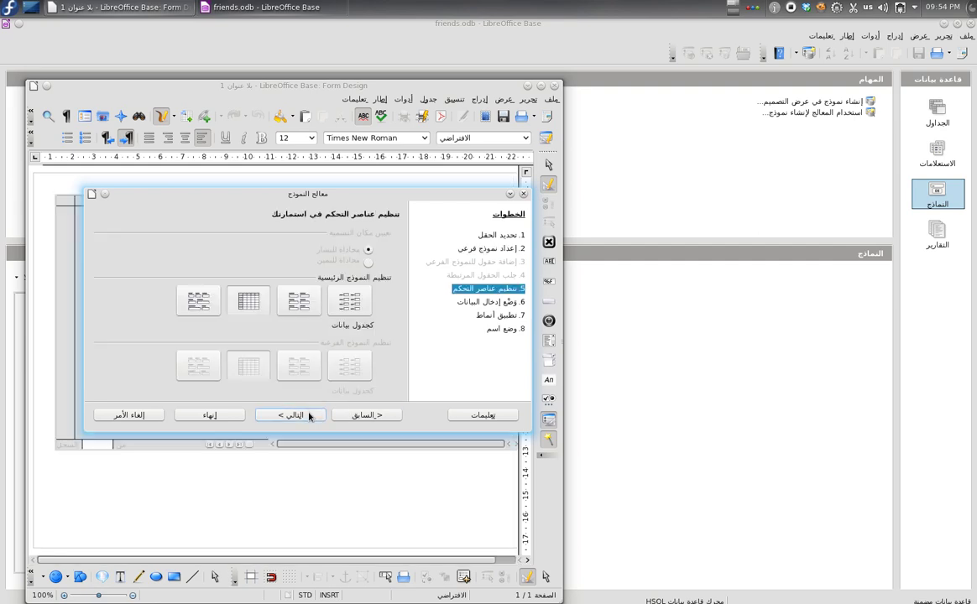
Compare the arrangements for the main form and choose the columnar layout with labels on the left.
left_click_drag(279, 195, 716, 92)
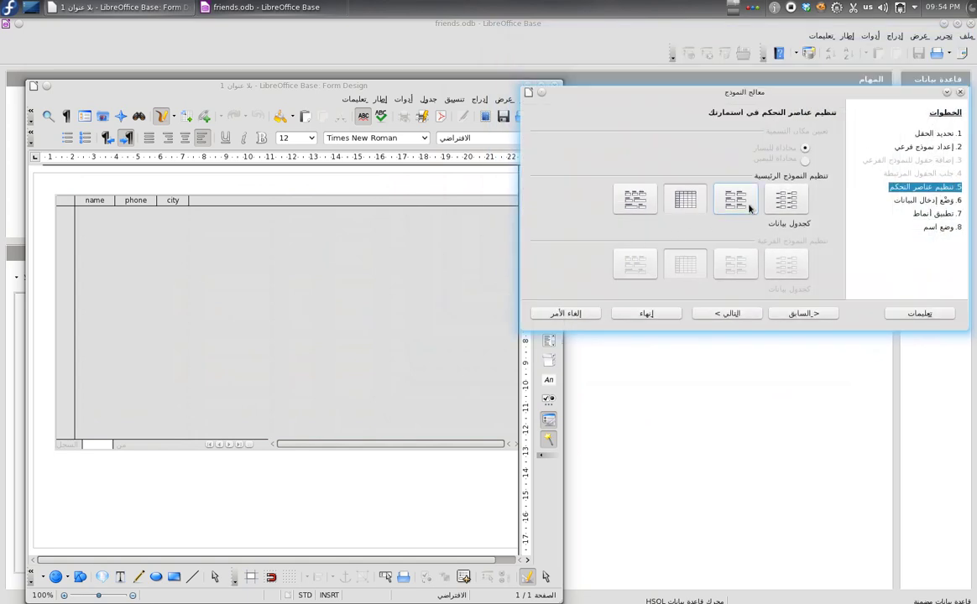
left_click(635, 199)
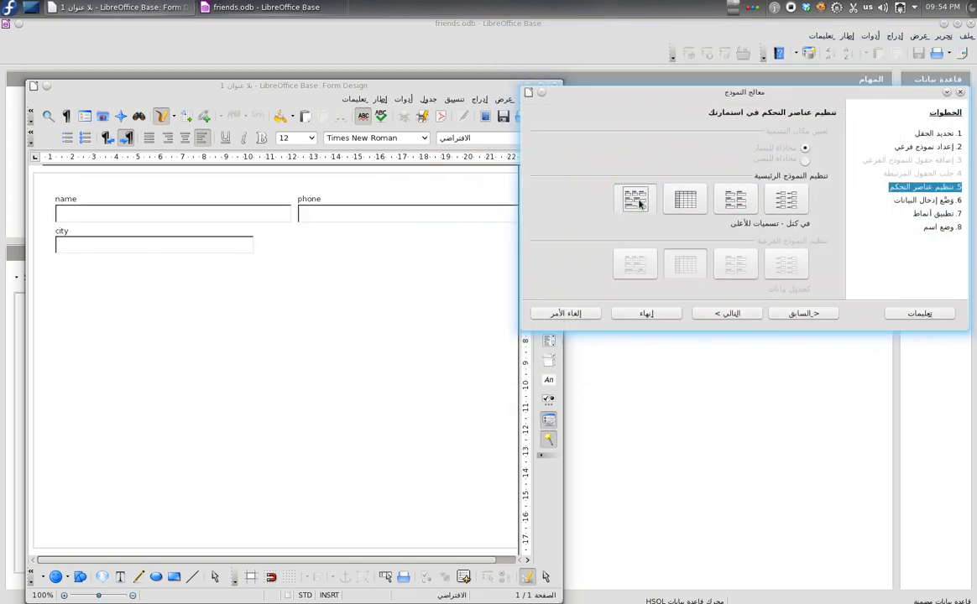
left_click(685, 199)
left_click(735, 201)
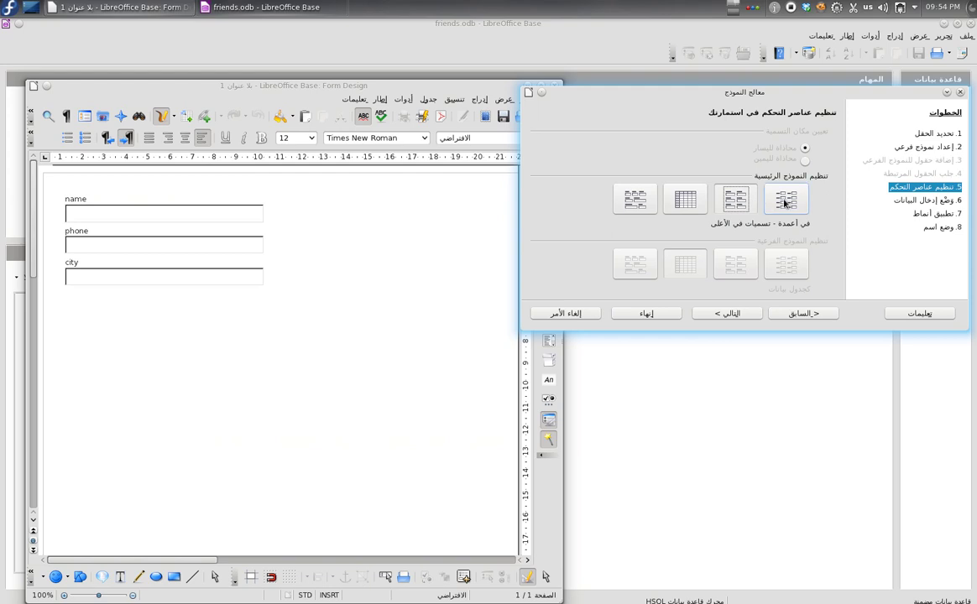
left_click(786, 199)
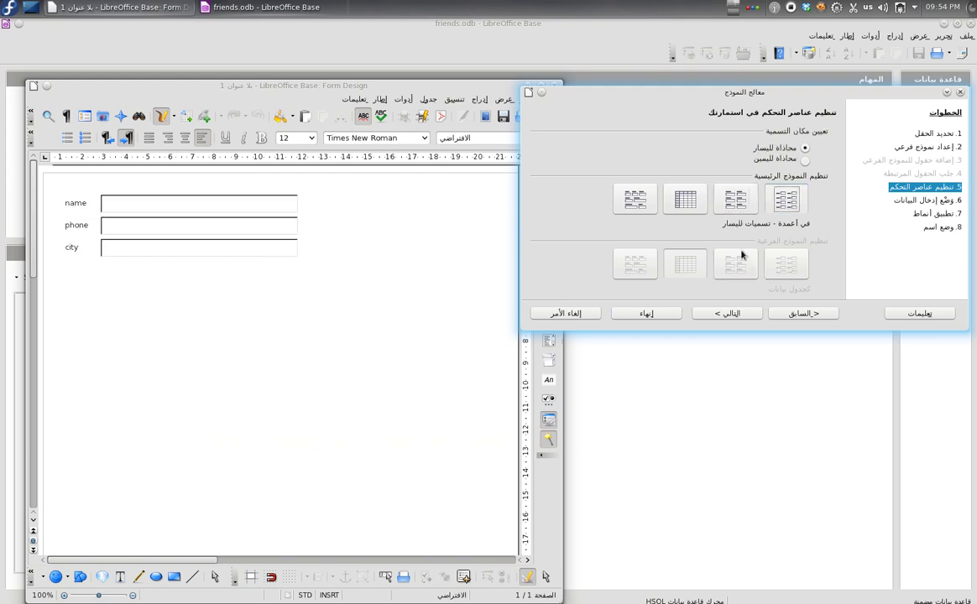
left_click(735, 201)
left_click(773, 198)
left_click(735, 199)
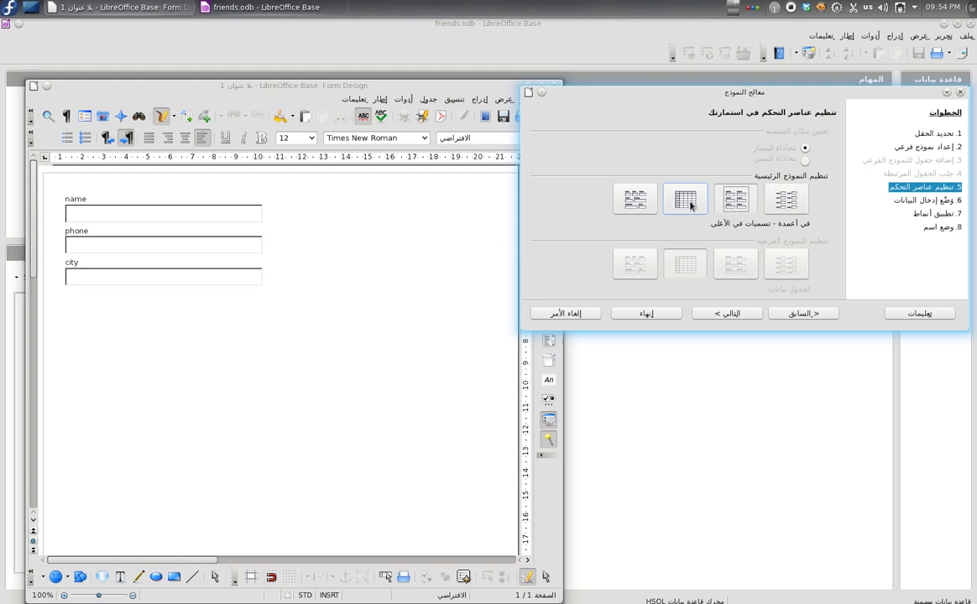
left_click(791, 201)
left_click(735, 199)
left_click(685, 199)
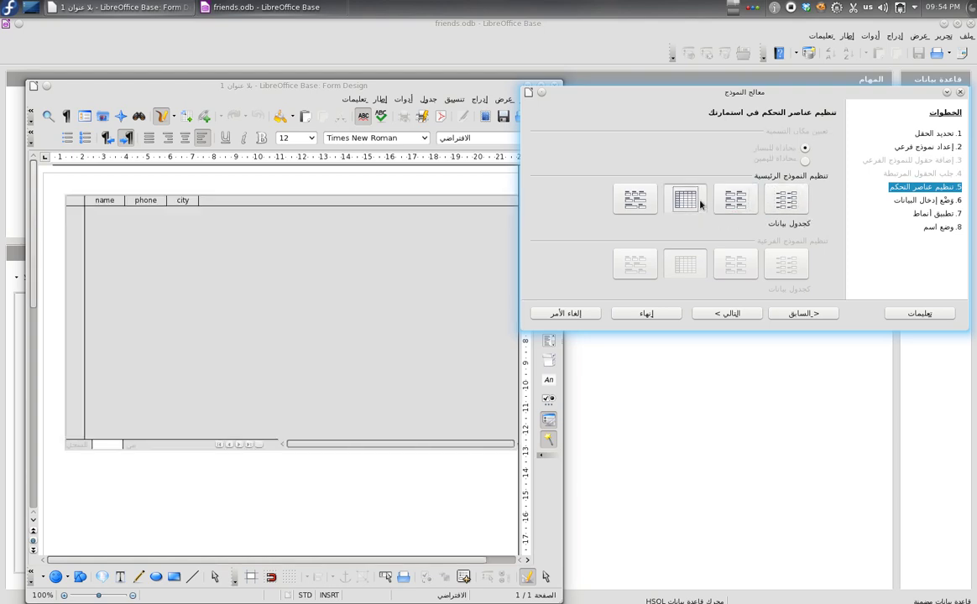
left_click(635, 199)
left_click(736, 199)
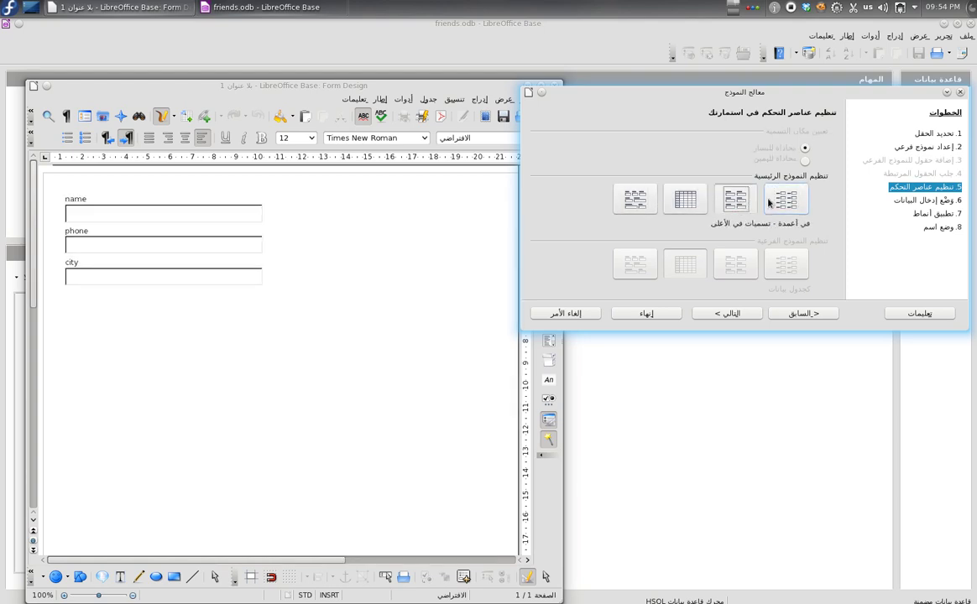
left_click(771, 200)
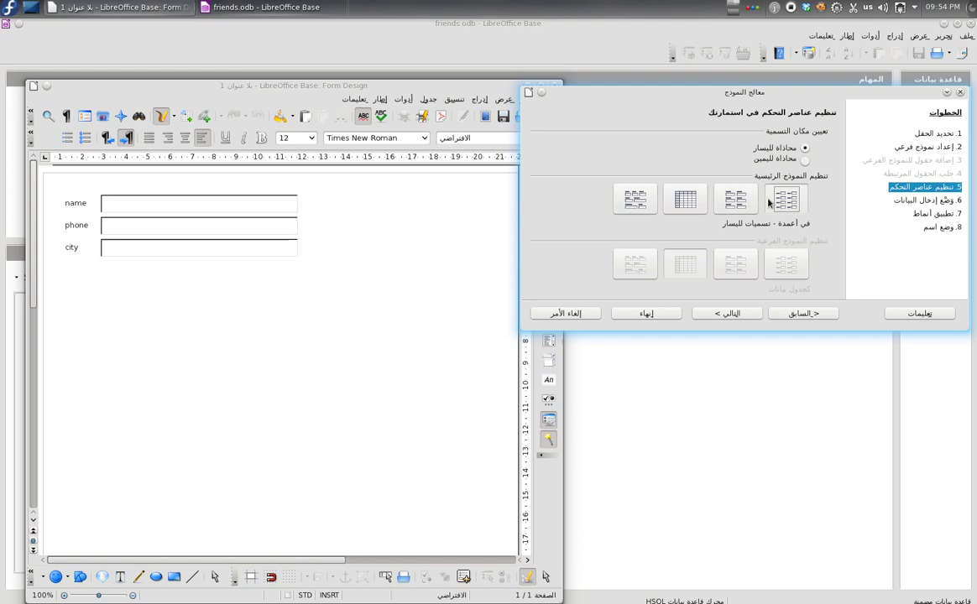
Keep the form displaying all data without editing restrictions, and apply the ice blue style (أزرق ثلجي).
left_click(722, 314)
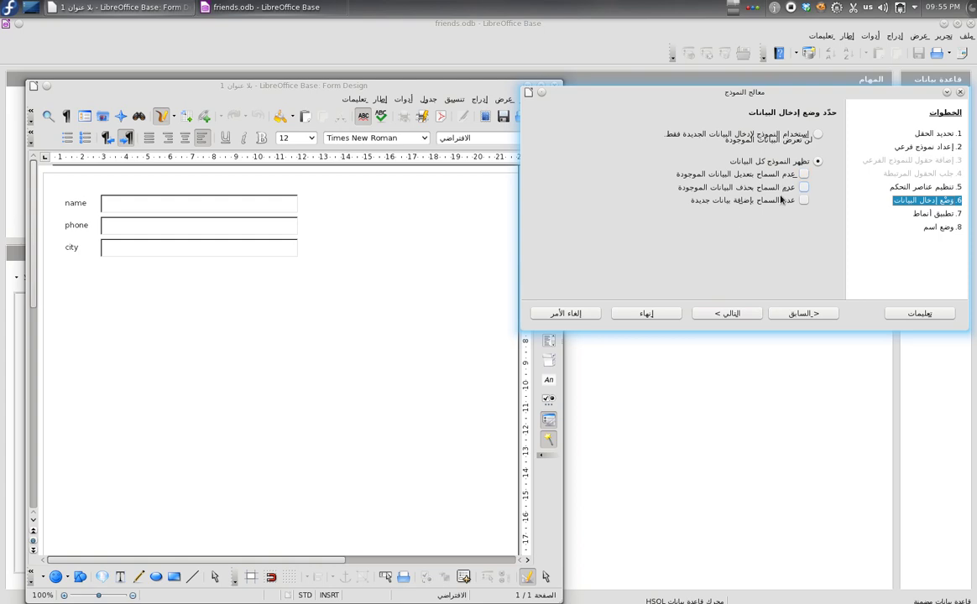
left_click(726, 314)
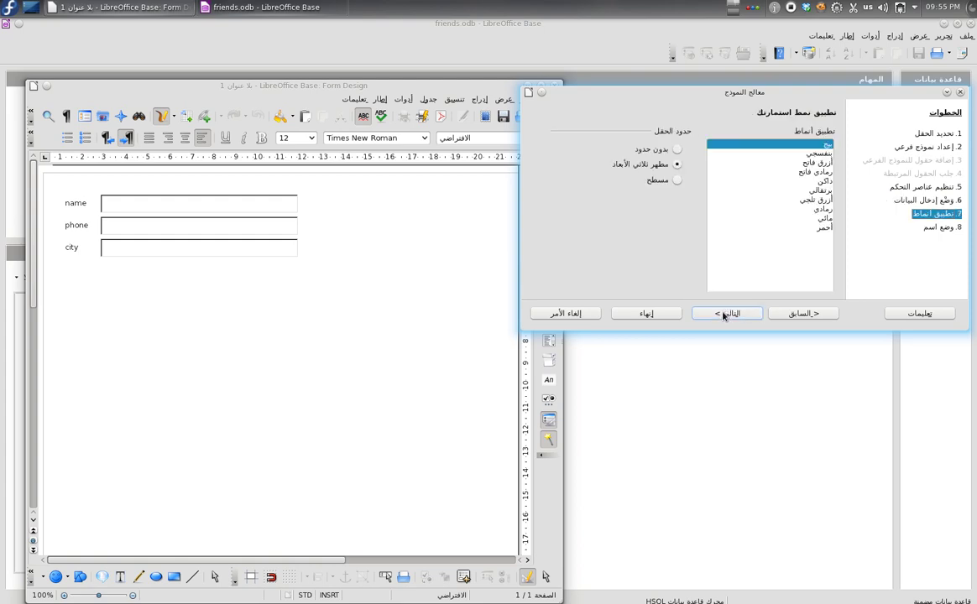
left_click(722, 191)
left_click(785, 202)
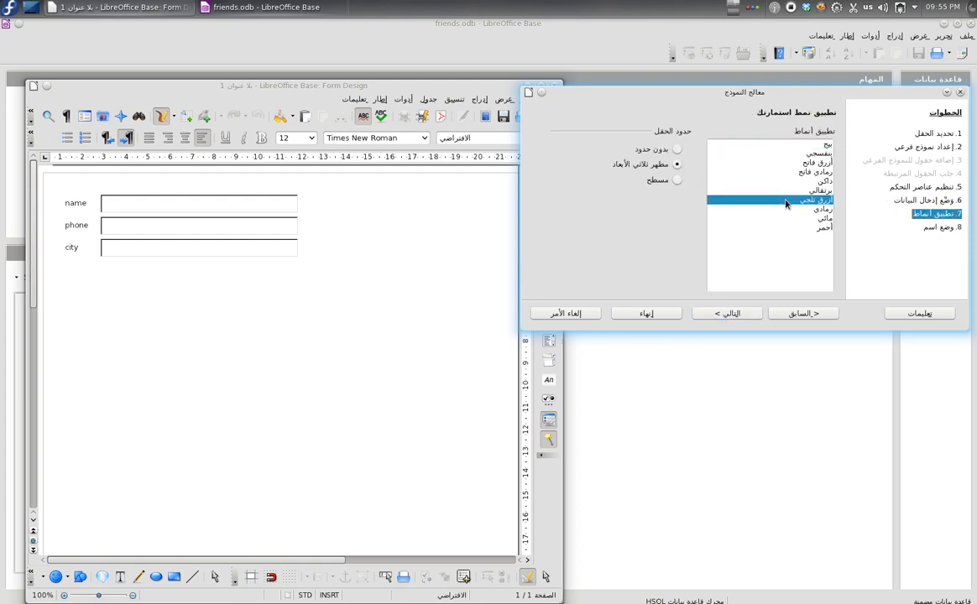
Compare the field border options and set the form's field borders to flat (مسطح).
left_click(653, 149)
left_click(659, 165)
left_click(623, 178)
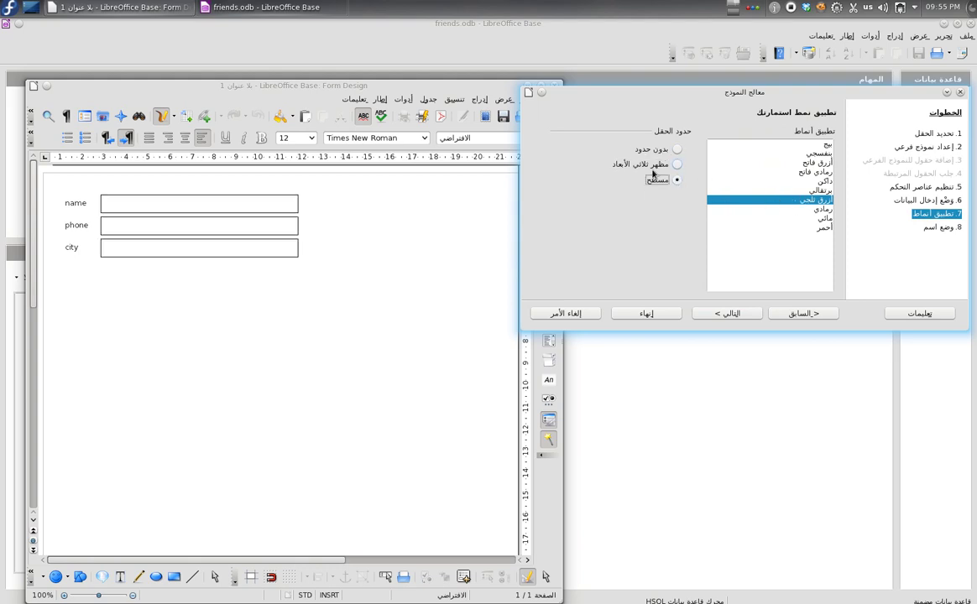
left_click(617, 164)
left_click(659, 180)
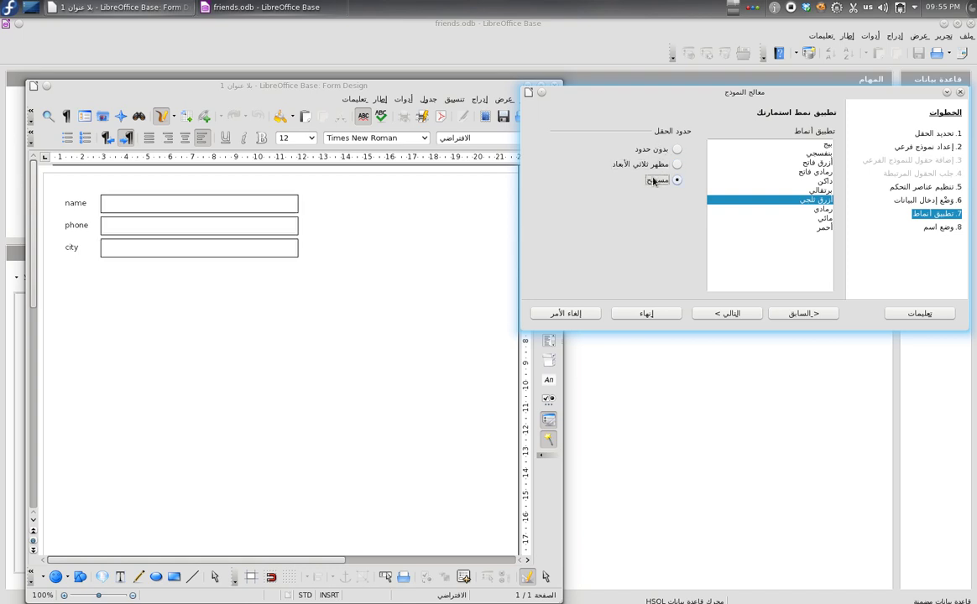